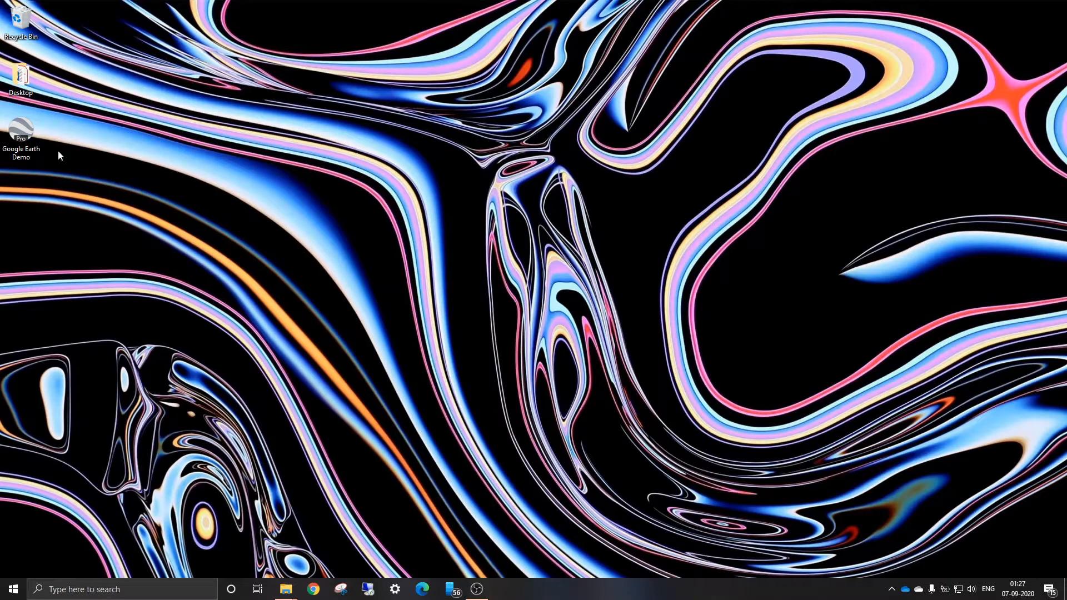
Step: Open the Google Earth Demo file from the desktop and inspect the terrain around the Demo Location placemark
{"action": "double_click", "coordinate": [17, 131]}
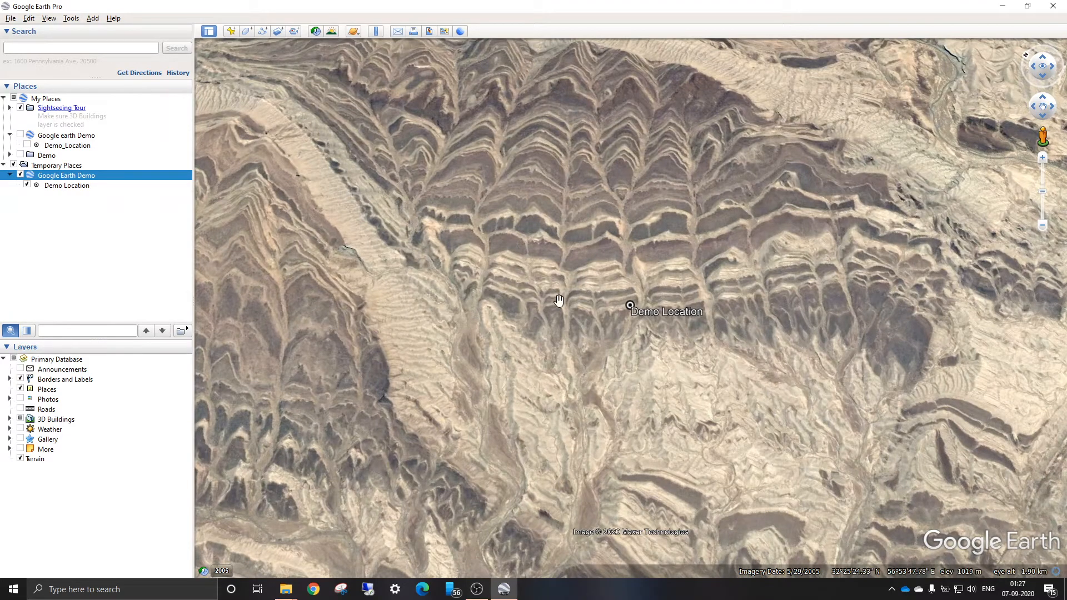
{"action": "scroll", "coordinate": [534, 361], "scroll_direction": "down", "scroll_amount": 5}
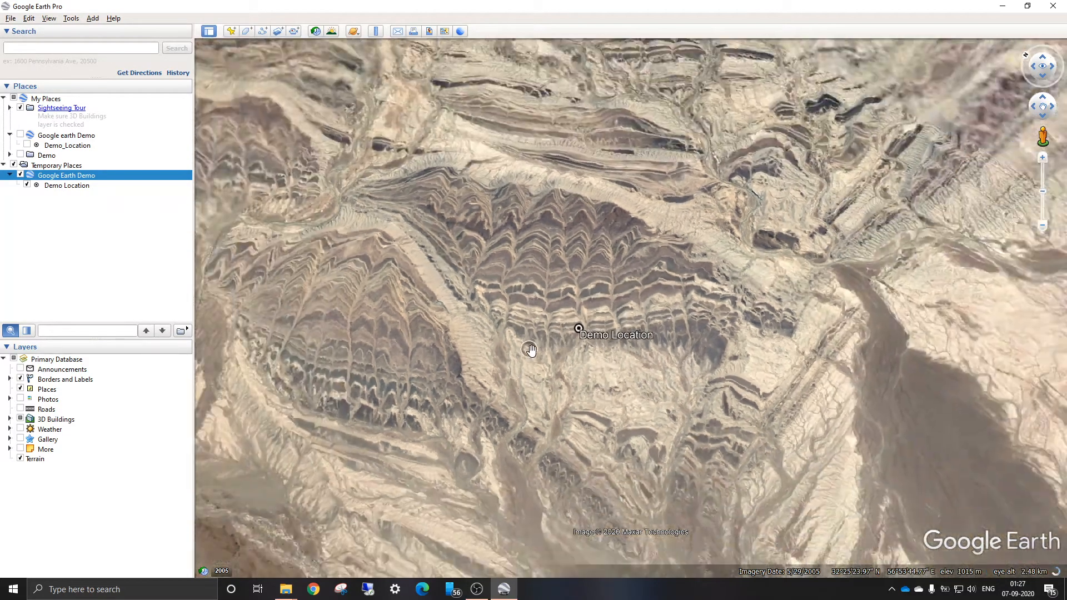
{"action": "scroll", "coordinate": [606, 279], "scroll_direction": "up", "scroll_amount": 3}
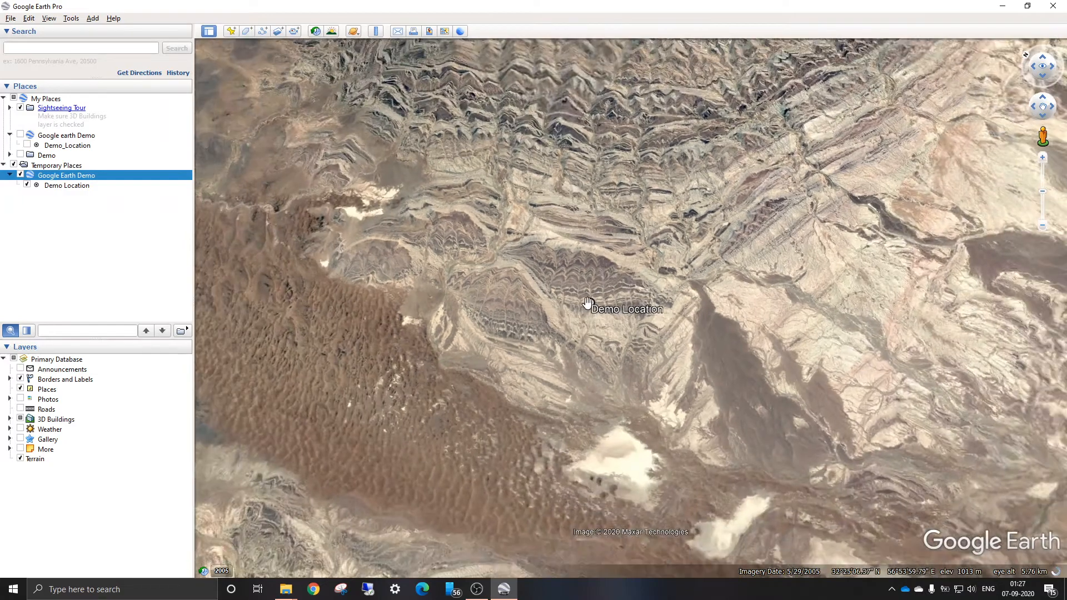
{"action": "scroll", "coordinate": [612, 290], "scroll_direction": "up", "scroll_amount": 2}
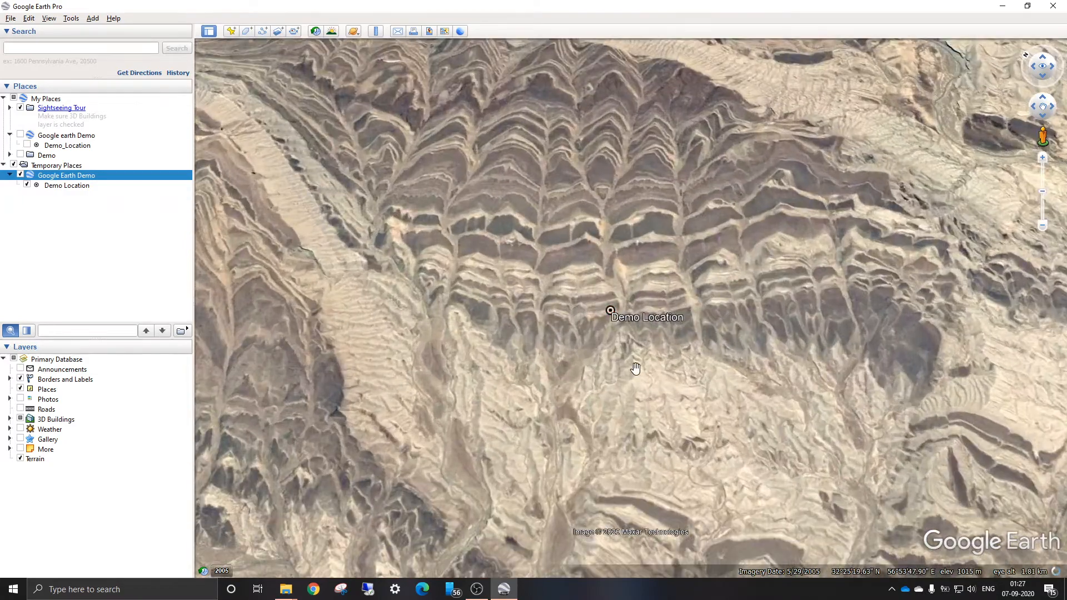
{"action": "scroll", "coordinate": [589, 344], "scroll_direction": "up", "scroll_amount": 2}
{"action": "scroll", "coordinate": [556, 267], "scroll_direction": "up", "scroll_amount": 2}
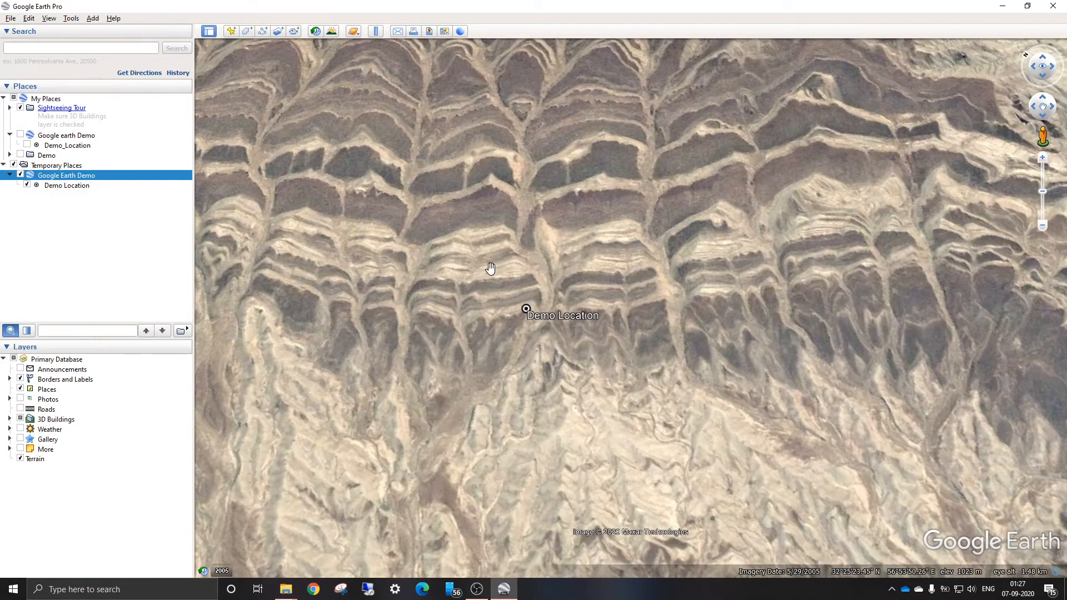
{"action": "left_click", "coordinate": [477, 589]}
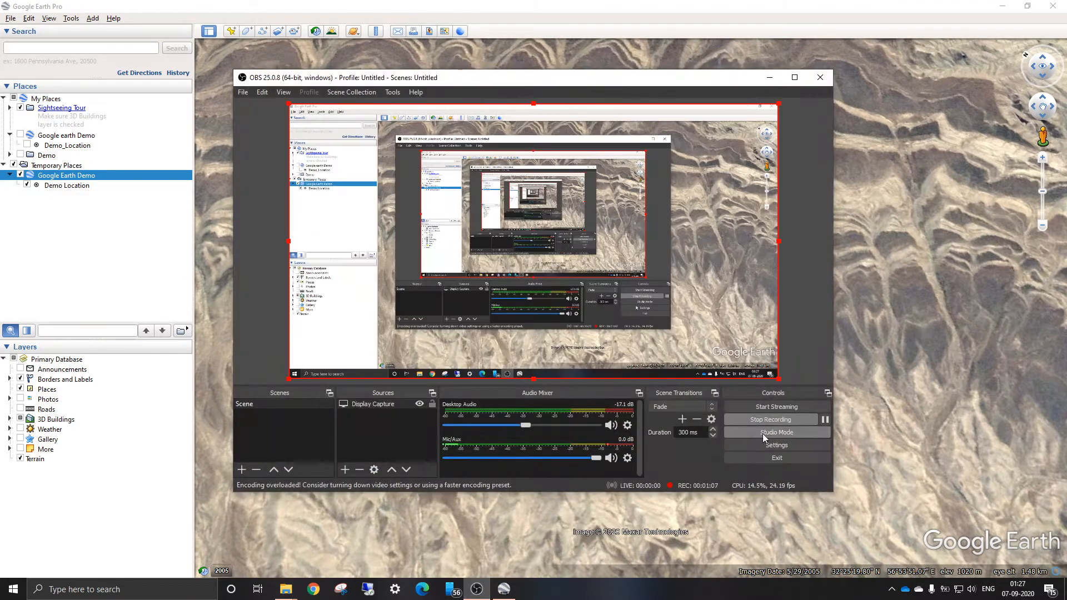
{"action": "left_click", "coordinate": [825, 418]}
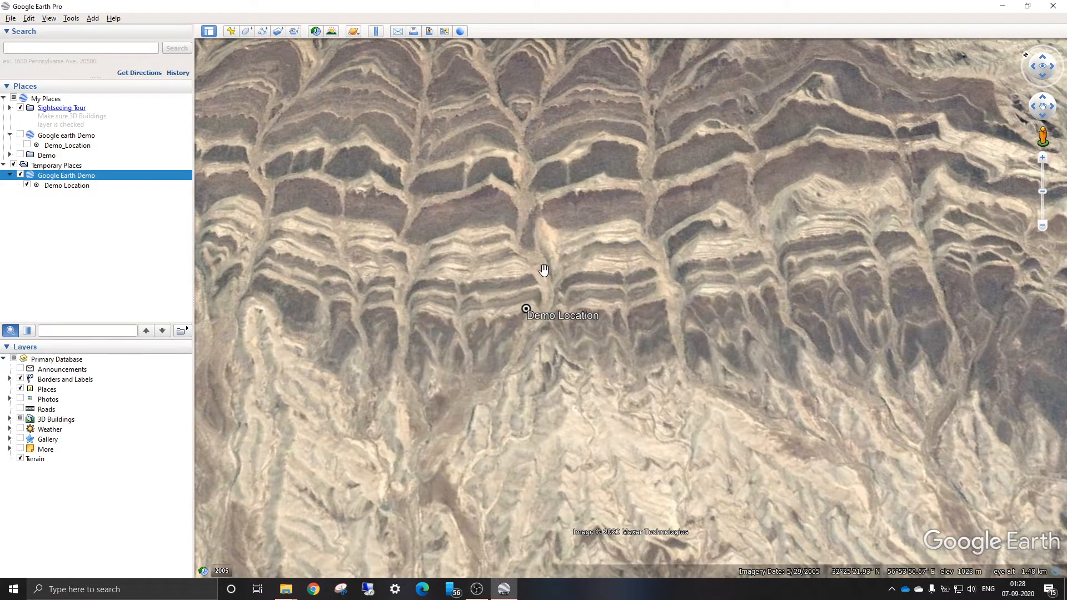
Step: Examine the banded rock layers and drainage valleys surrounding the Demo Location placemark at different scales
{"action": "scroll", "coordinate": [475, 332], "scroll_direction": "down", "scroll_amount": 2}
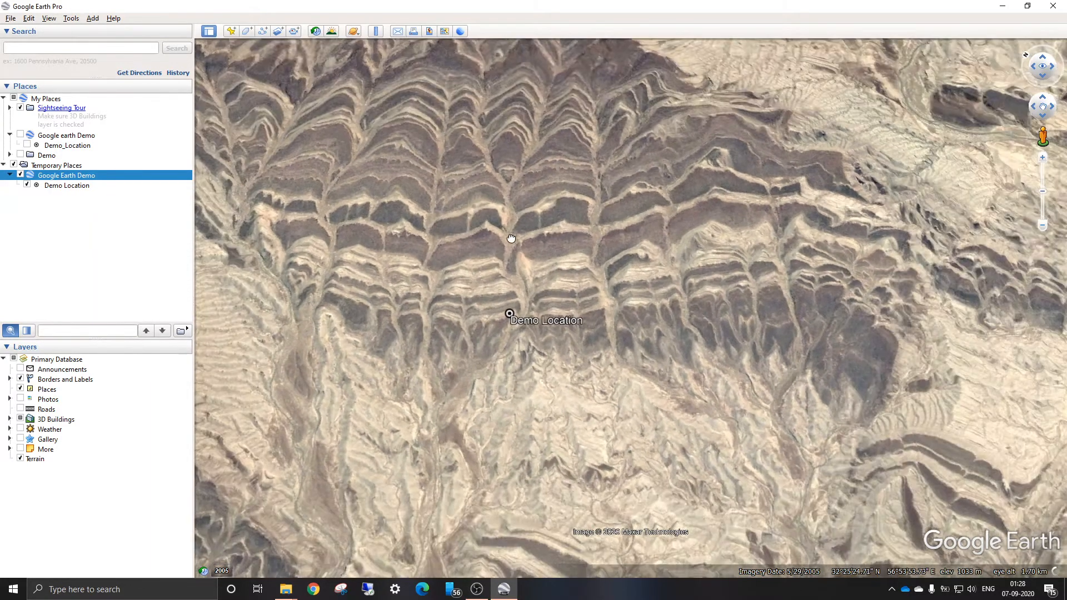
{"action": "left_click_drag", "start_coordinate": [510, 238], "coordinate": [518, 294]}
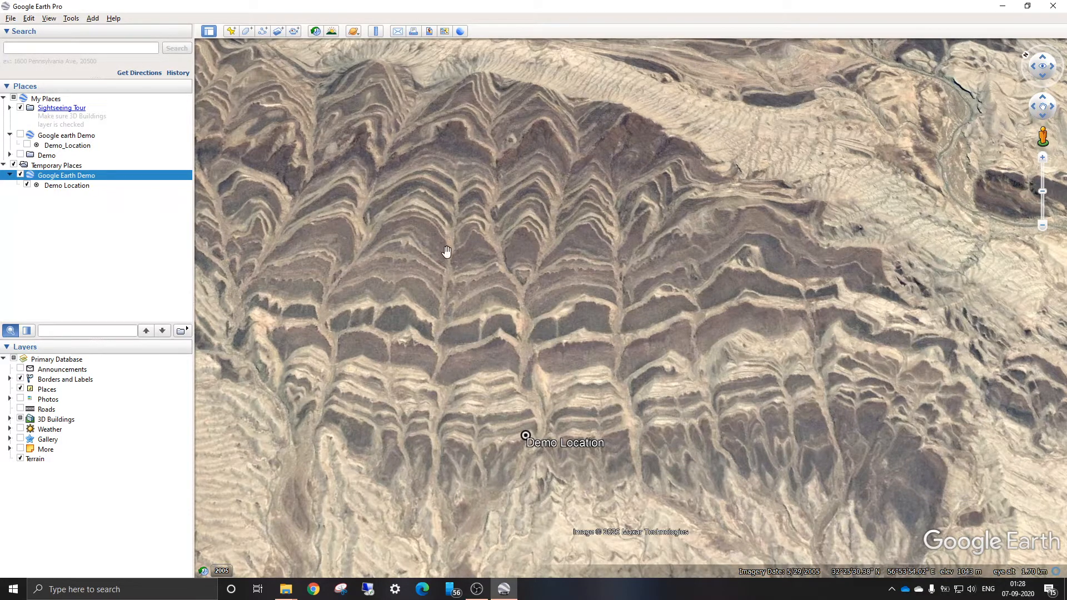
{"action": "left_click_drag", "start_coordinate": [439, 344], "coordinate": [466, 285]}
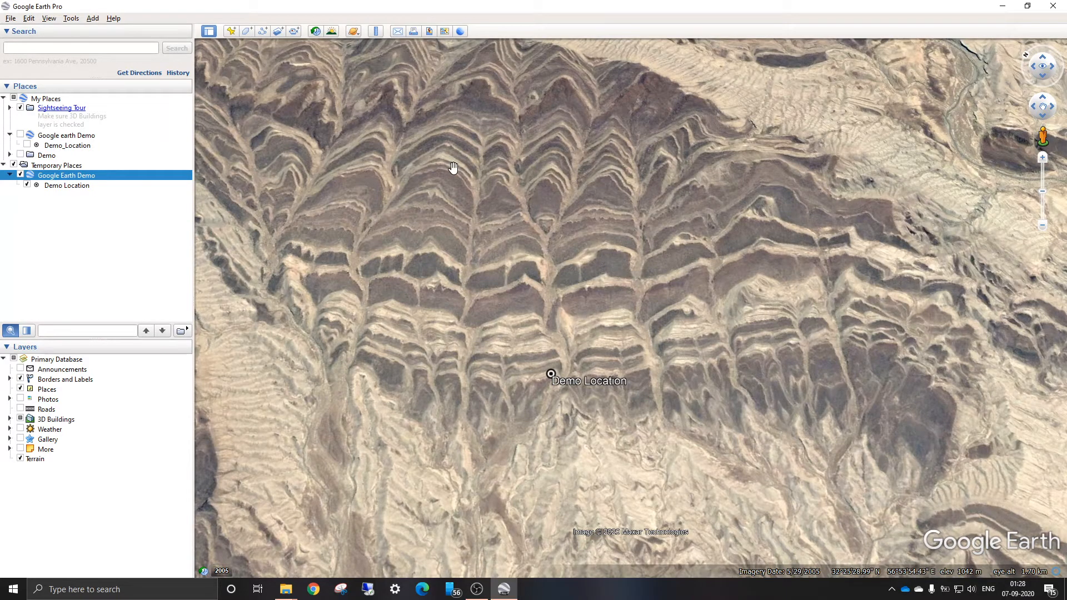
{"action": "scroll", "coordinate": [416, 216], "scroll_direction": "down", "scroll_amount": 4}
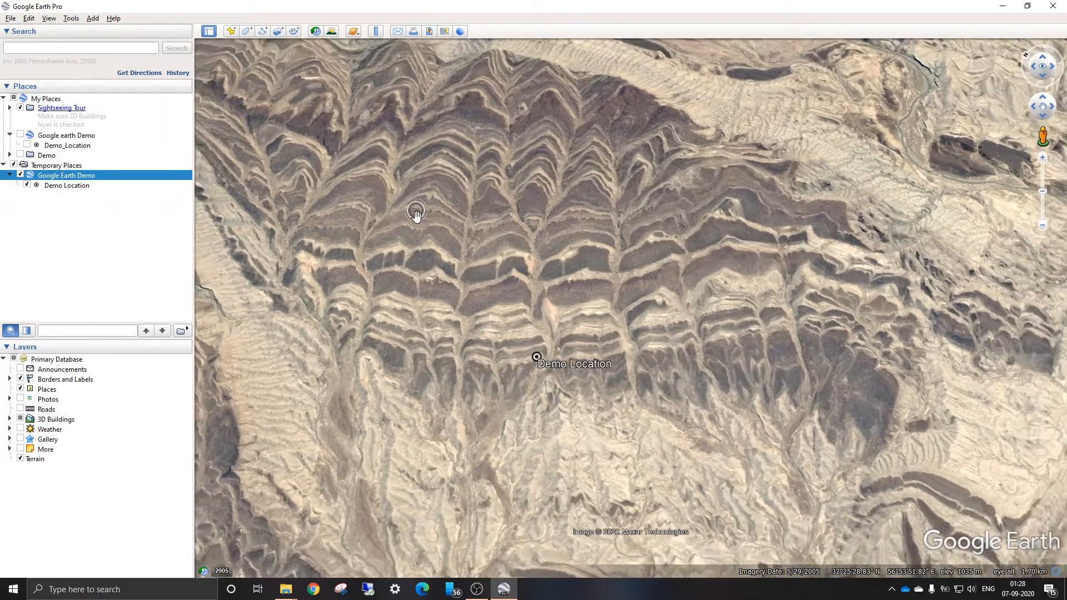
{"action": "left_click_drag", "start_coordinate": [418, 182], "coordinate": [453, 297]}
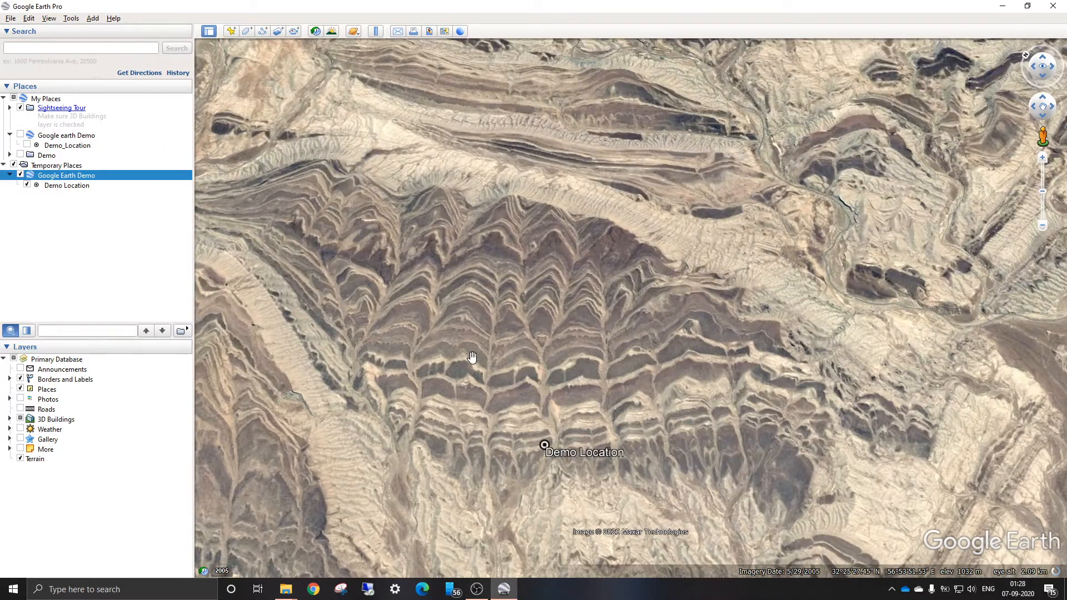
{"action": "scroll", "coordinate": [471, 355], "scroll_direction": "up", "scroll_amount": 3}
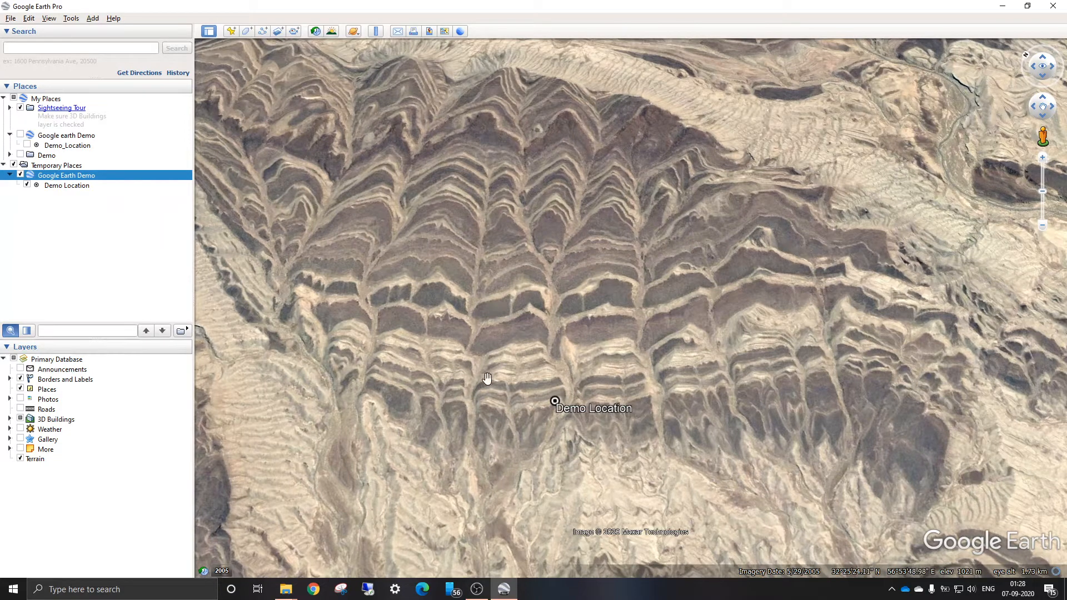
{"action": "left_click_drag", "start_coordinate": [487, 378], "coordinate": [488, 350]}
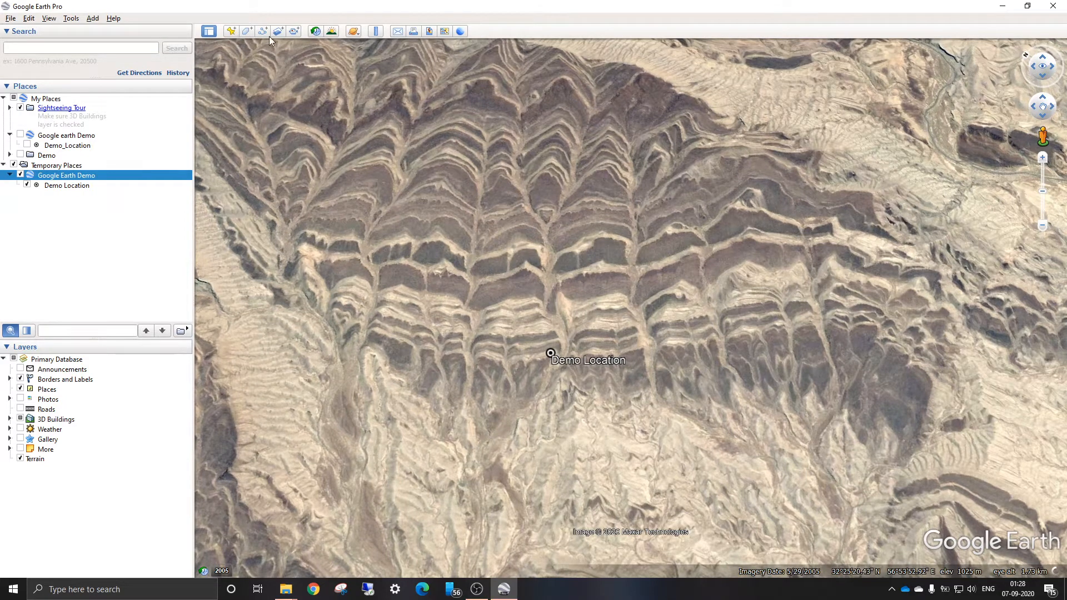
Step: Create a new placemark and position it on the rock layers near Demo Location, at about 32°25'23.68"N, 56°53'48.40"E
{"action": "left_click", "coordinate": [231, 32]}
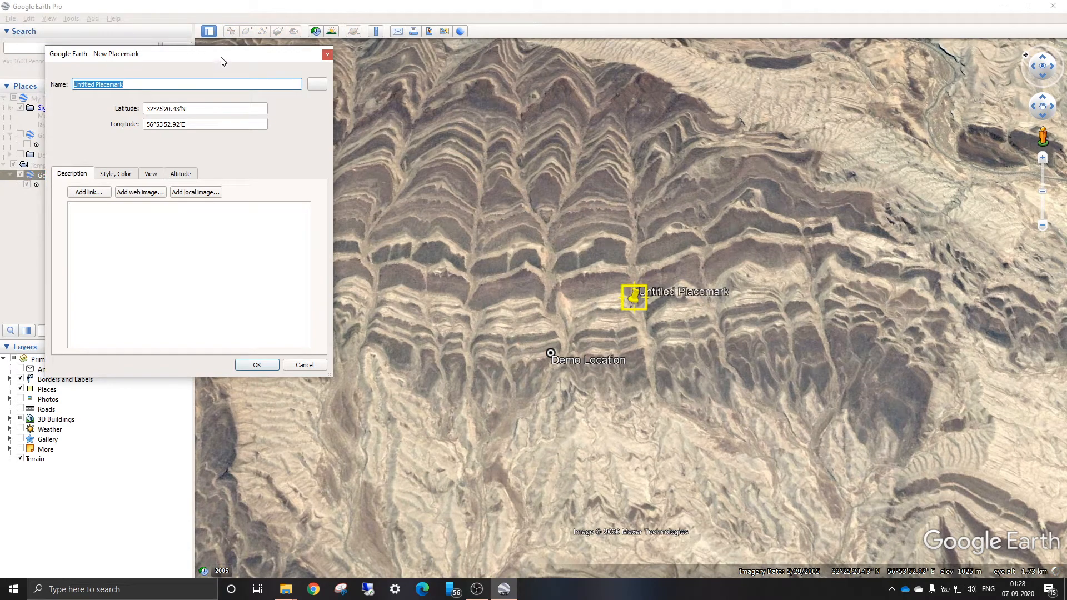
{"action": "left_click_drag", "start_coordinate": [222, 62], "coordinate": [237, 92]}
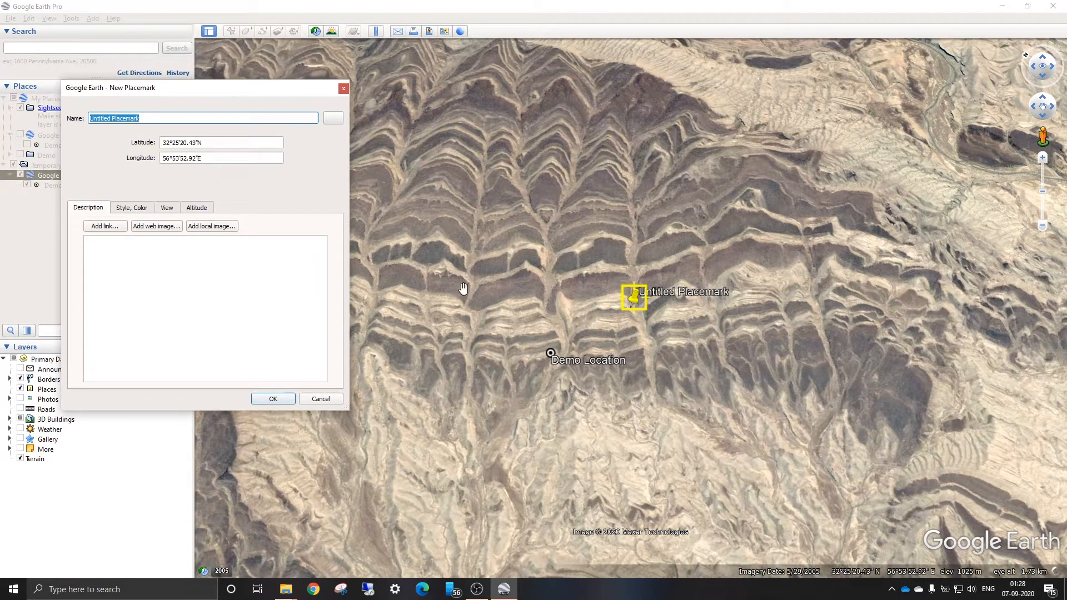
{"action": "left_click_drag", "start_coordinate": [634, 303], "coordinate": [488, 351]}
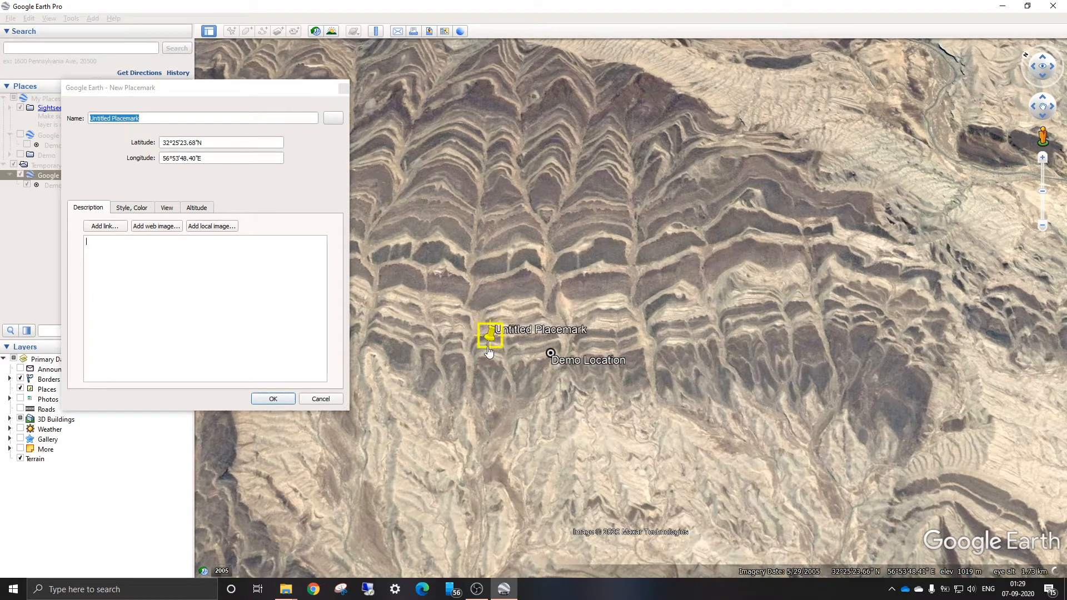
{"action": "scroll", "coordinate": [489, 351], "scroll_direction": "up", "scroll_amount": 3}
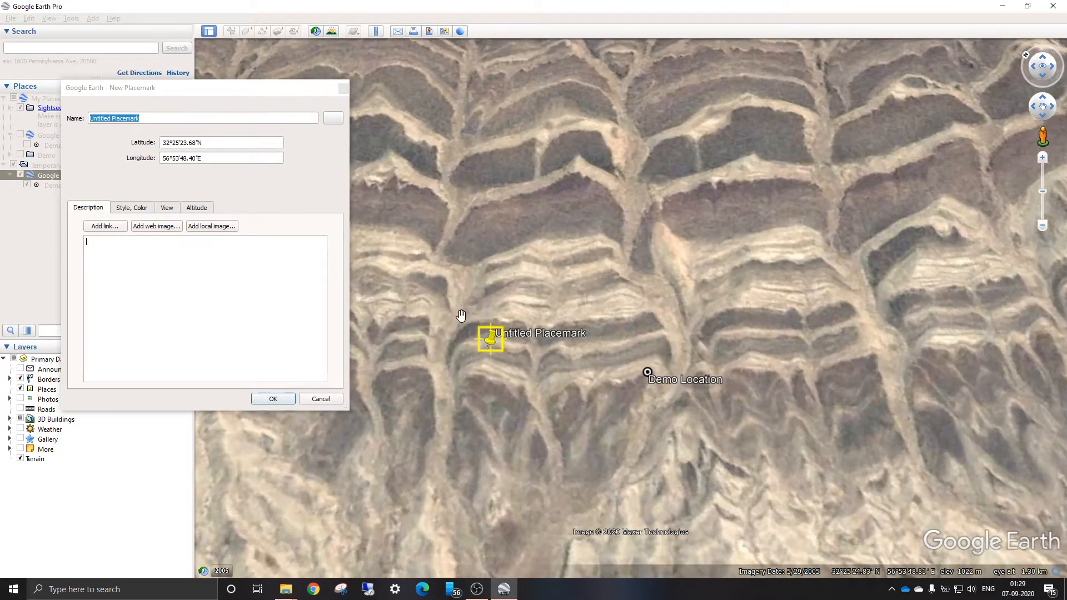
Step: Change the new placemark's icon to the circle with a centre dot (placemark_circle.png), keeping its colour white
{"action": "left_click", "coordinate": [337, 118]}
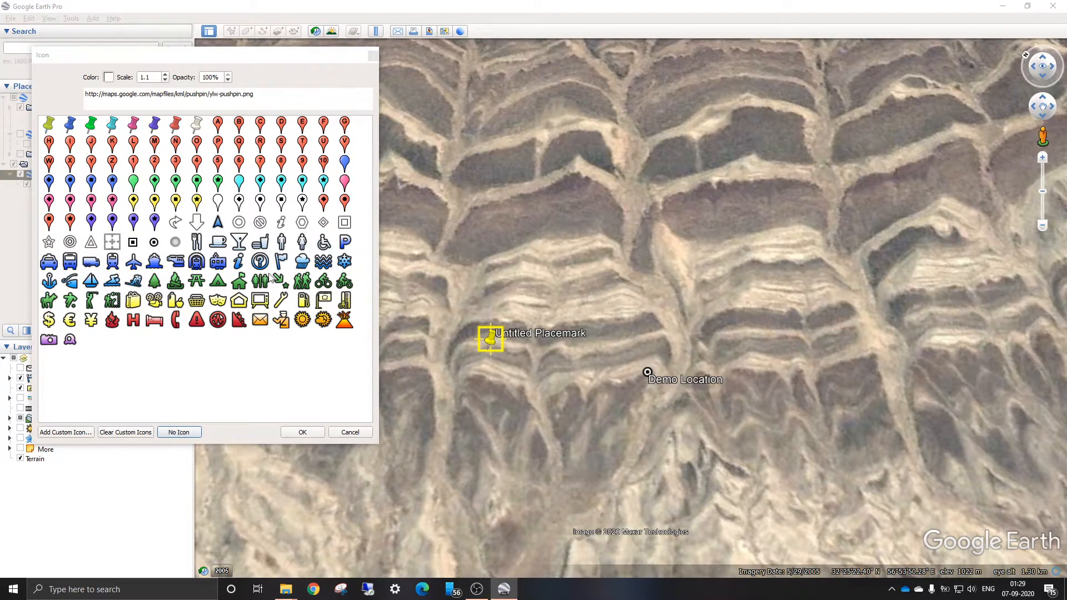
{"action": "left_click", "coordinate": [154, 243]}
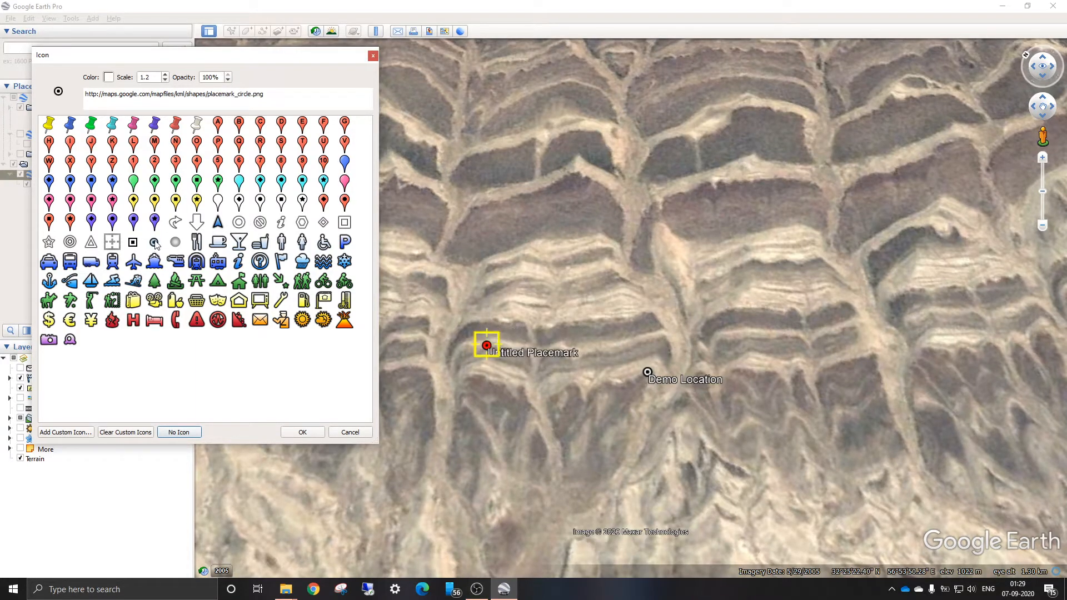
{"action": "left_click", "coordinate": [109, 78]}
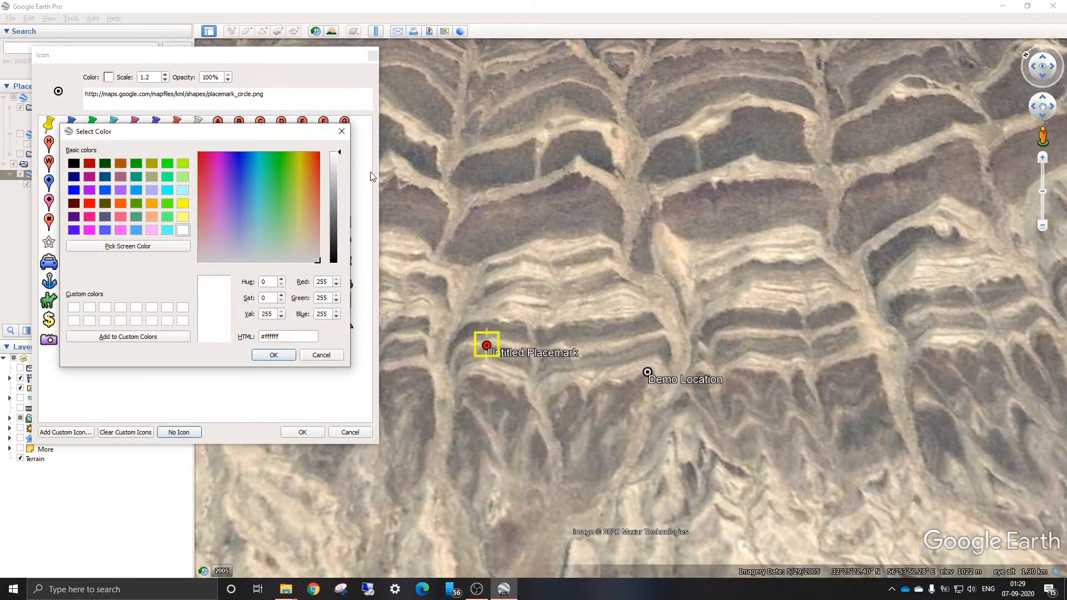
{"action": "left_click", "coordinate": [342, 131]}
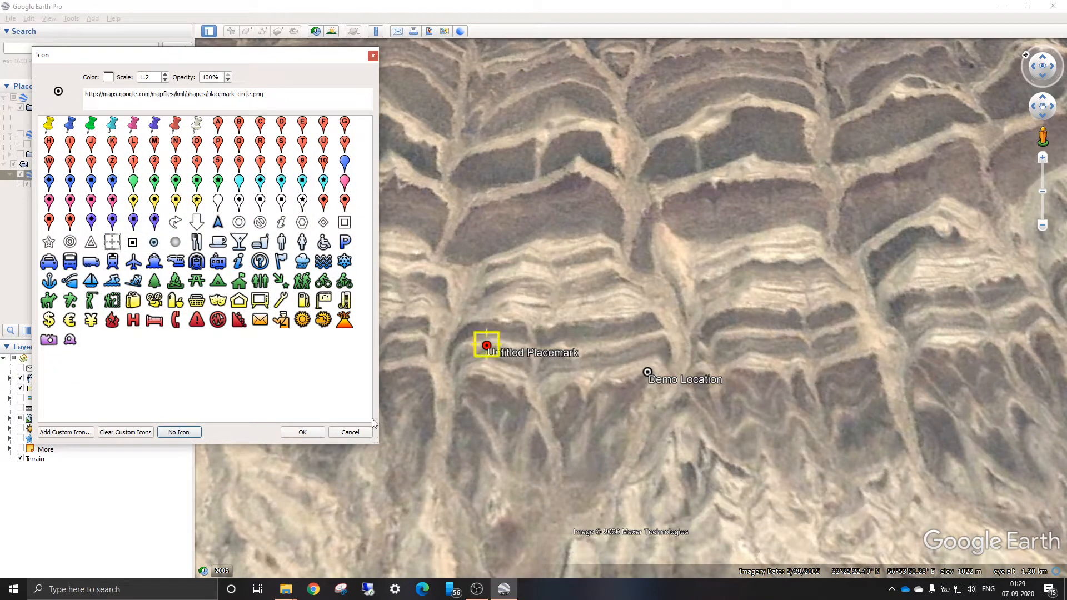
{"action": "left_click", "coordinate": [313, 432]}
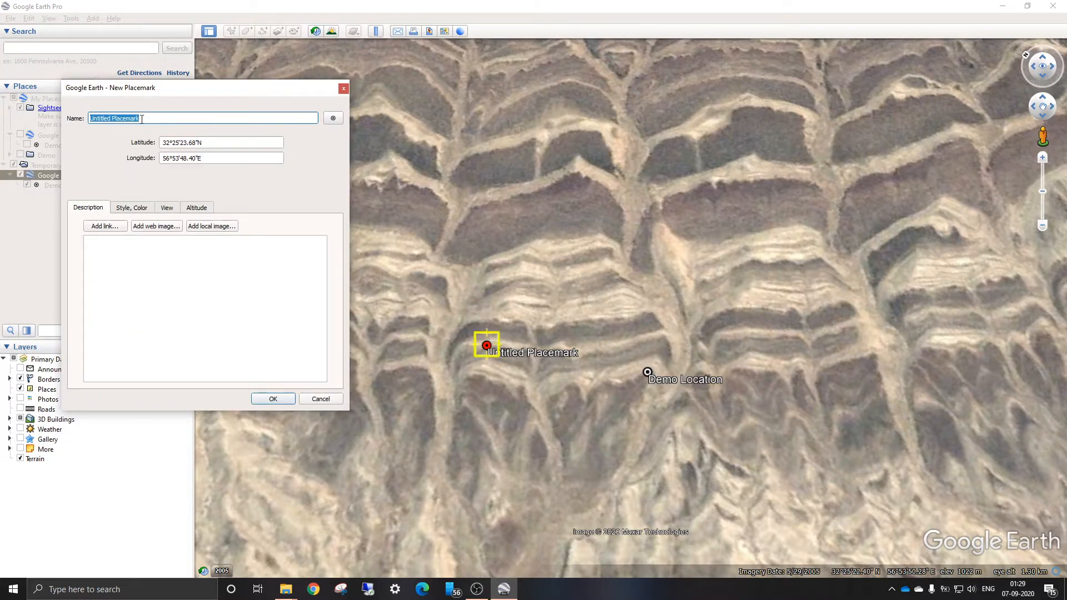
Step: Name the new placemark Test_point and save it
{"action": "key", "text": "BackSpace"}
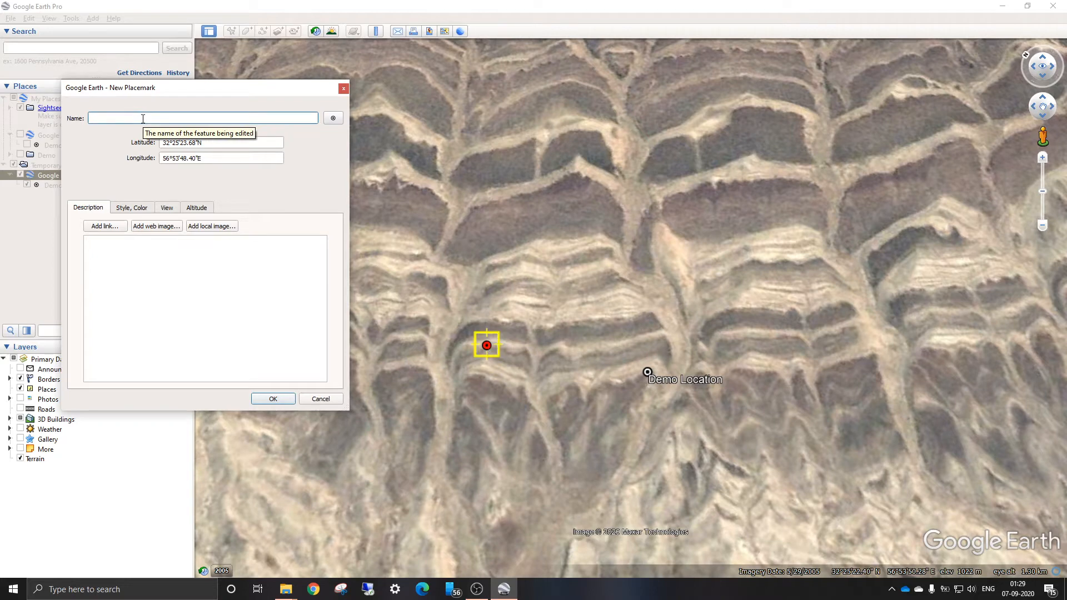
{"action": "type", "text": "Test_point"}
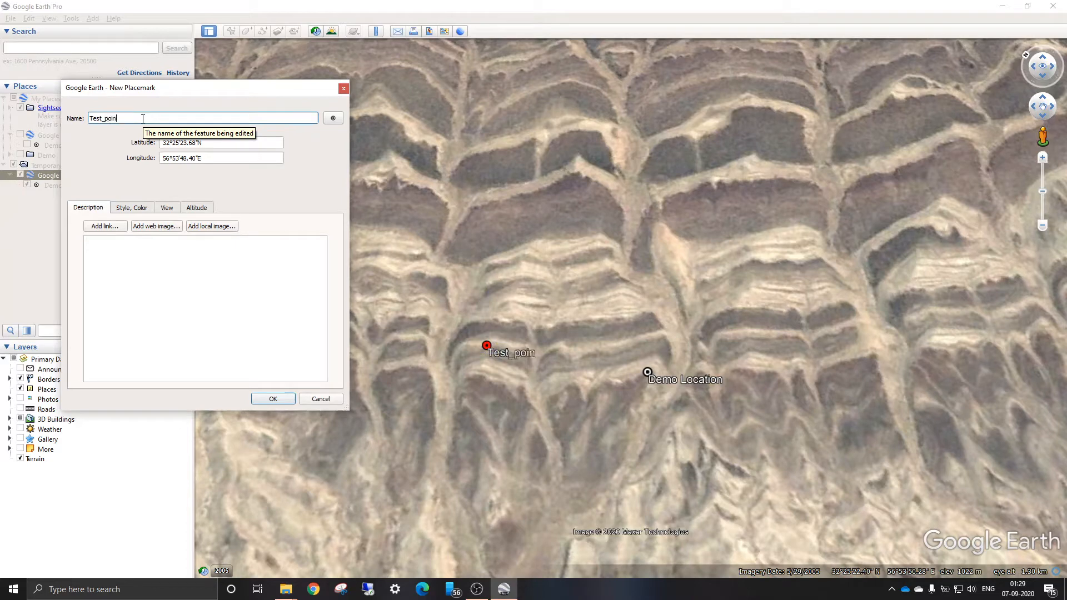
{"action": "left_click", "coordinate": [272, 398]}
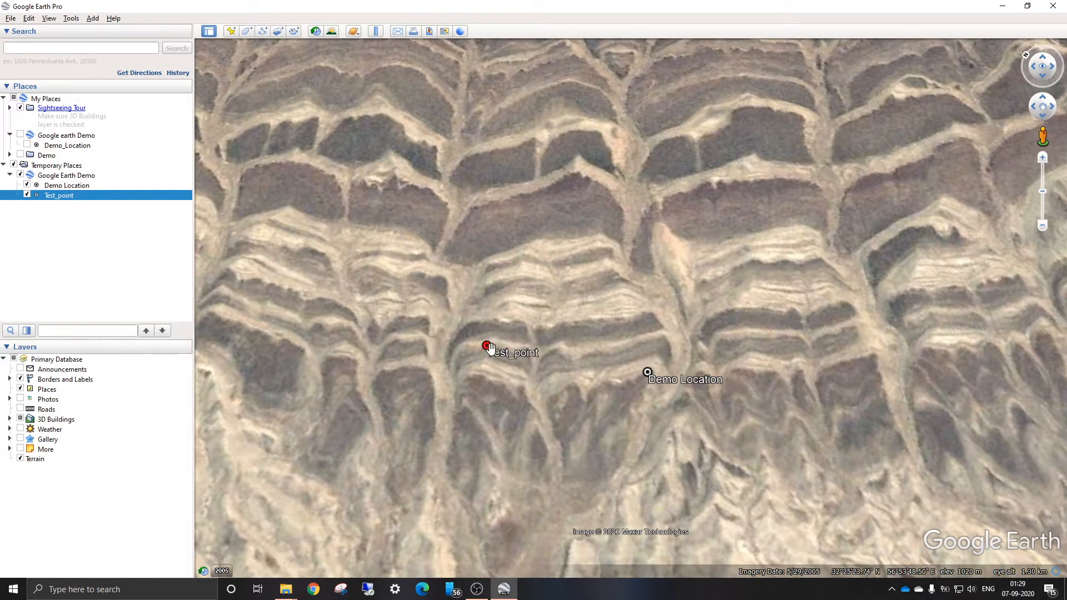
Step: Examine the ridges, valleys and rock layers around the Test_point and Demo Location placemarks at several zoom levels
{"action": "left_click_drag", "start_coordinate": [489, 349], "coordinate": [415, 323]}
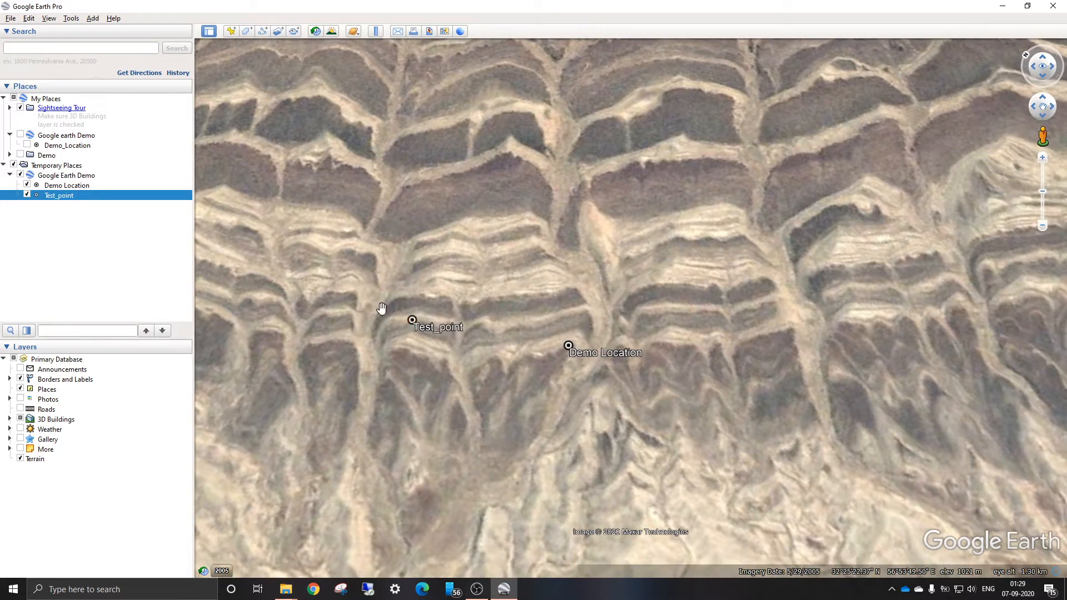
{"action": "scroll", "coordinate": [500, 217], "scroll_direction": "down", "scroll_amount": 2}
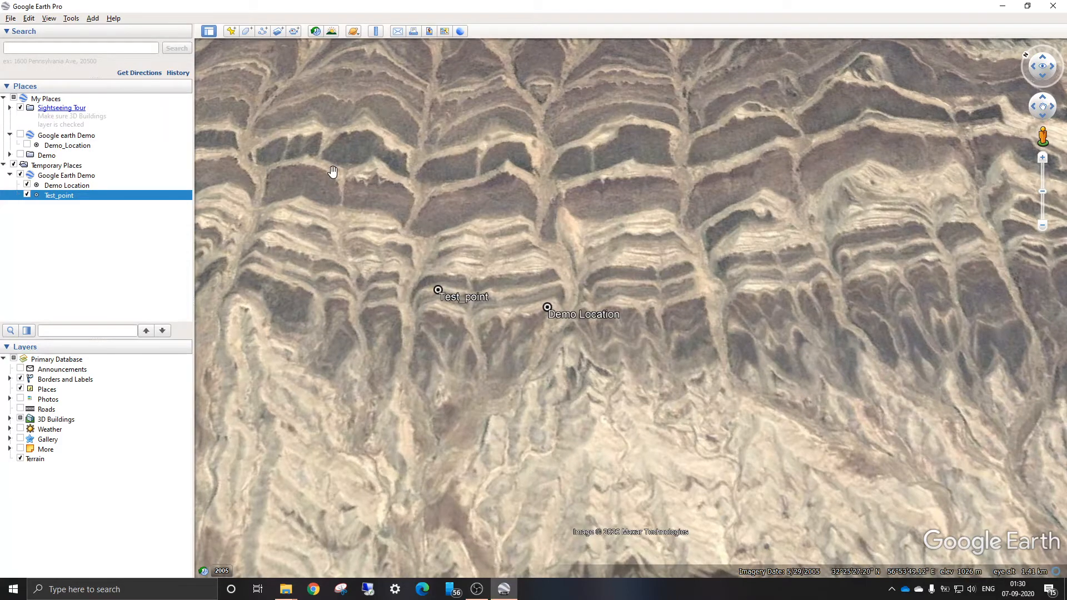
{"action": "scroll", "coordinate": [600, 269], "scroll_direction": "down", "scroll_amount": 3}
{"action": "left_click_drag", "start_coordinate": [461, 92], "coordinate": [595, 224]}
{"action": "scroll", "coordinate": [458, 218], "scroll_direction": "down", "scroll_amount": 3}
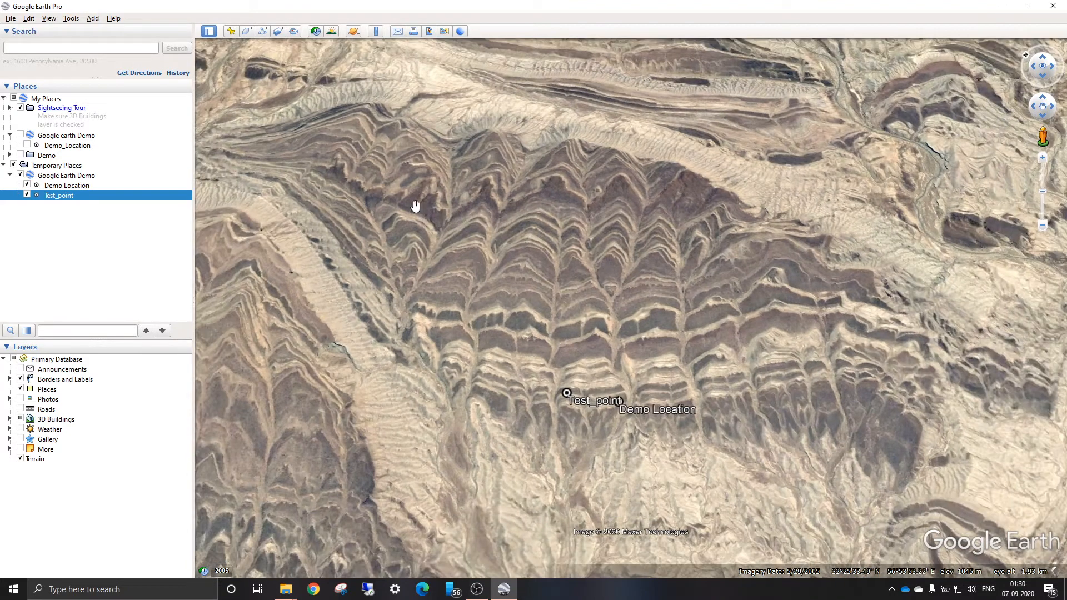
{"action": "left_click_drag", "start_coordinate": [397, 288], "coordinate": [470, 236]}
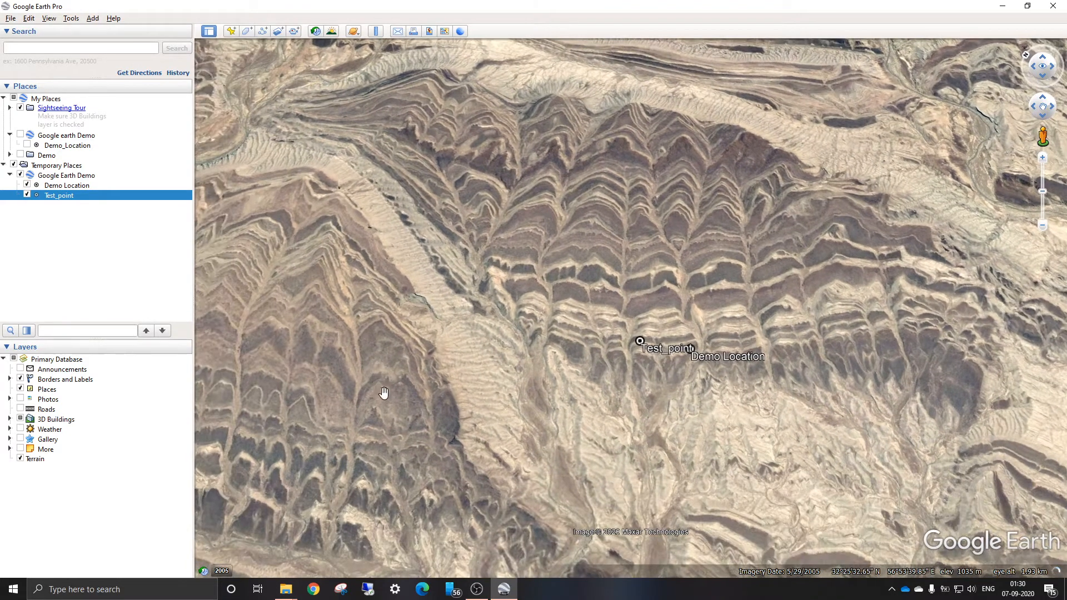
{"action": "scroll", "coordinate": [439, 314], "scroll_direction": "up", "scroll_amount": 3}
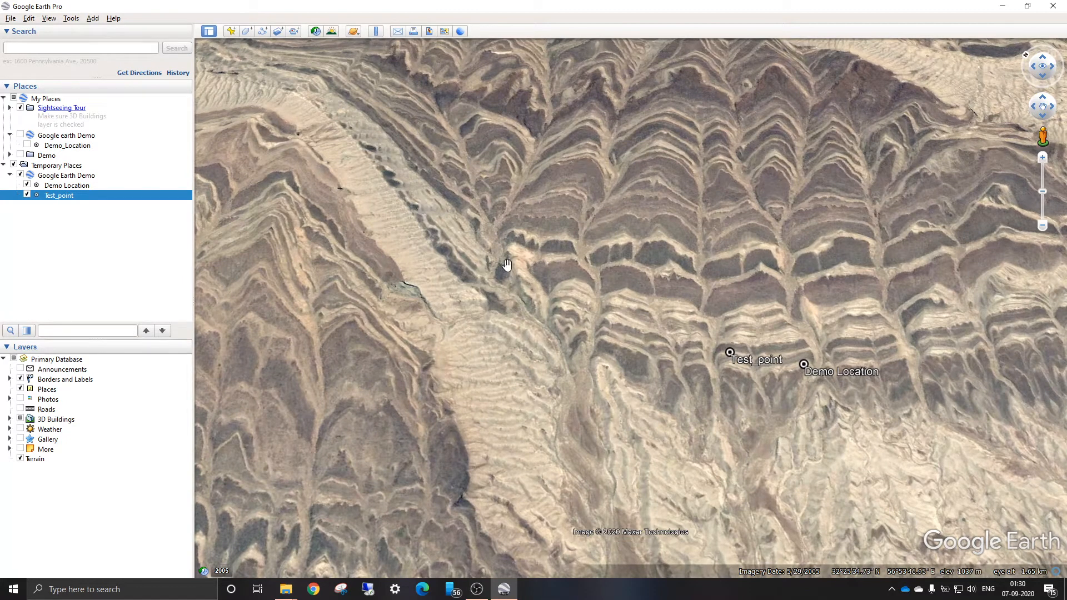
{"action": "left_click_drag", "start_coordinate": [753, 527], "coordinate": [555, 473]}
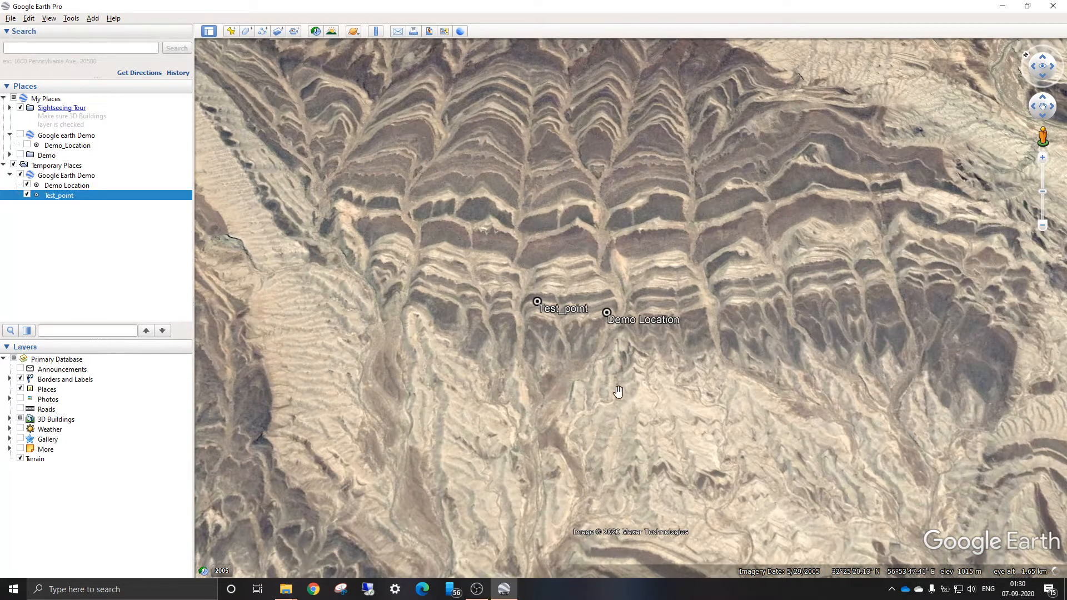
{"action": "scroll", "coordinate": [530, 255], "scroll_direction": "up", "scroll_amount": 2}
{"action": "scroll", "coordinate": [532, 254], "scroll_direction": "up", "scroll_amount": 2}
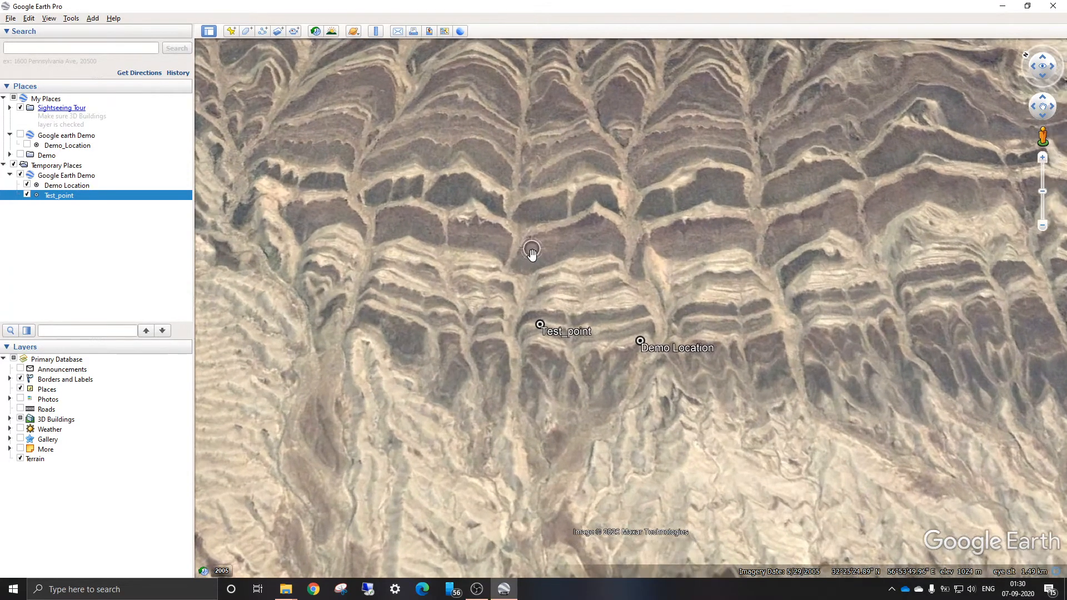
{"action": "scroll", "coordinate": [532, 255], "scroll_direction": "up", "scroll_amount": 2}
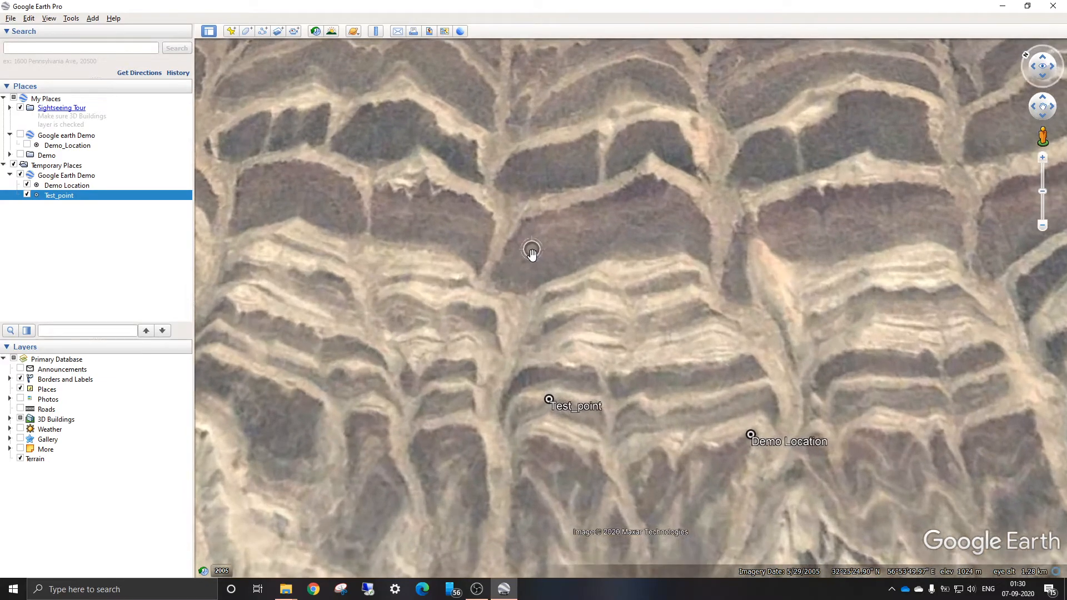
{"action": "scroll", "coordinate": [531, 255], "scroll_direction": "down", "scroll_amount": 5}
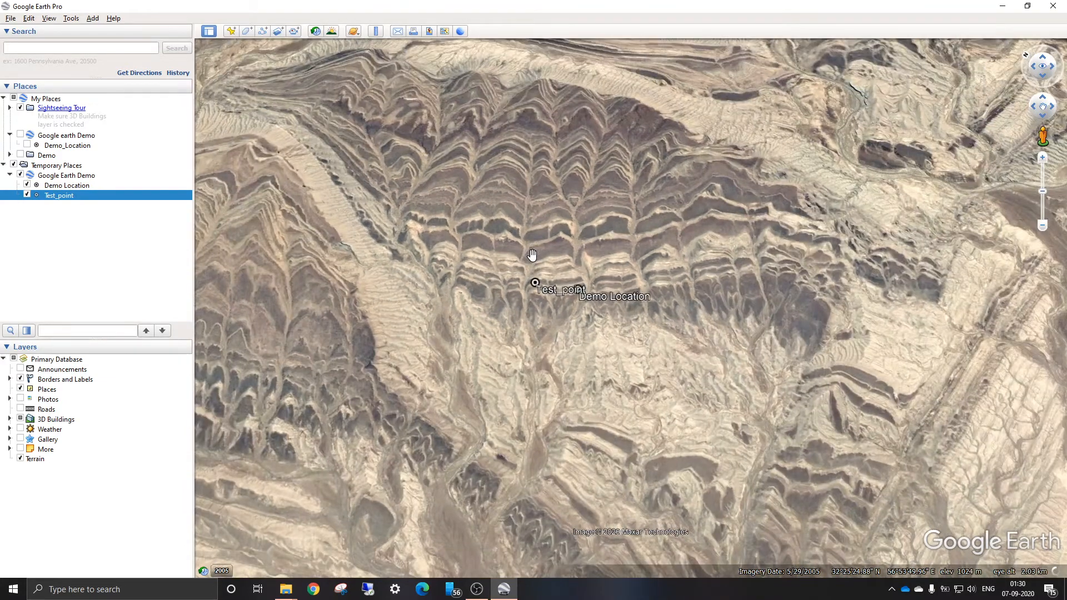
Step: Examine the folded rock layers and ridges around Test_point and Demo Location, from close range and from farther out
{"action": "left_click_drag", "start_coordinate": [555, 197], "coordinate": [572, 275]}
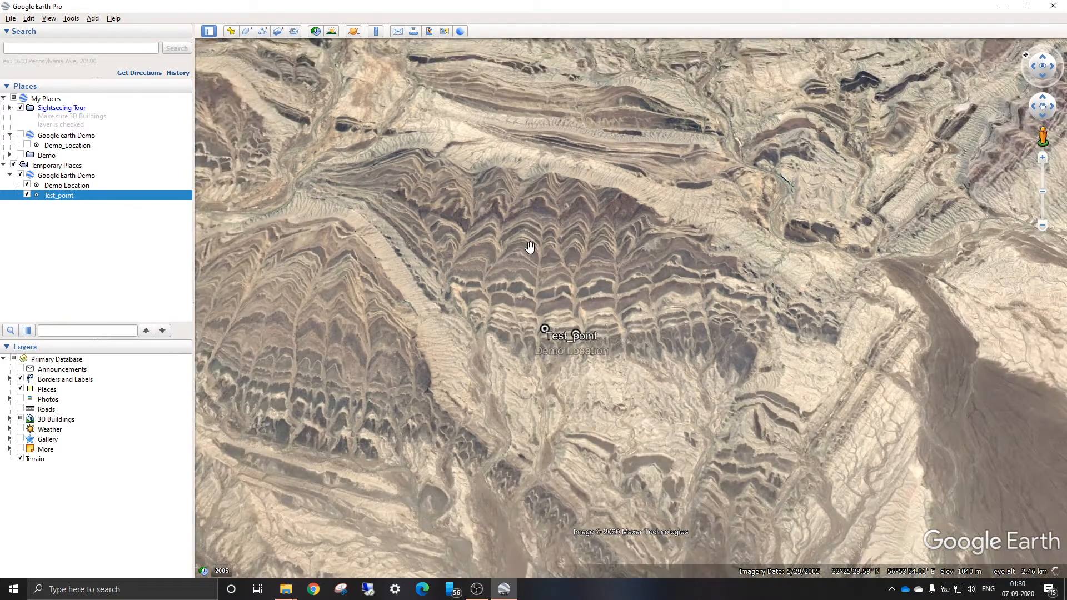
{"action": "scroll", "coordinate": [530, 247], "scroll_direction": "down", "scroll_amount": 2}
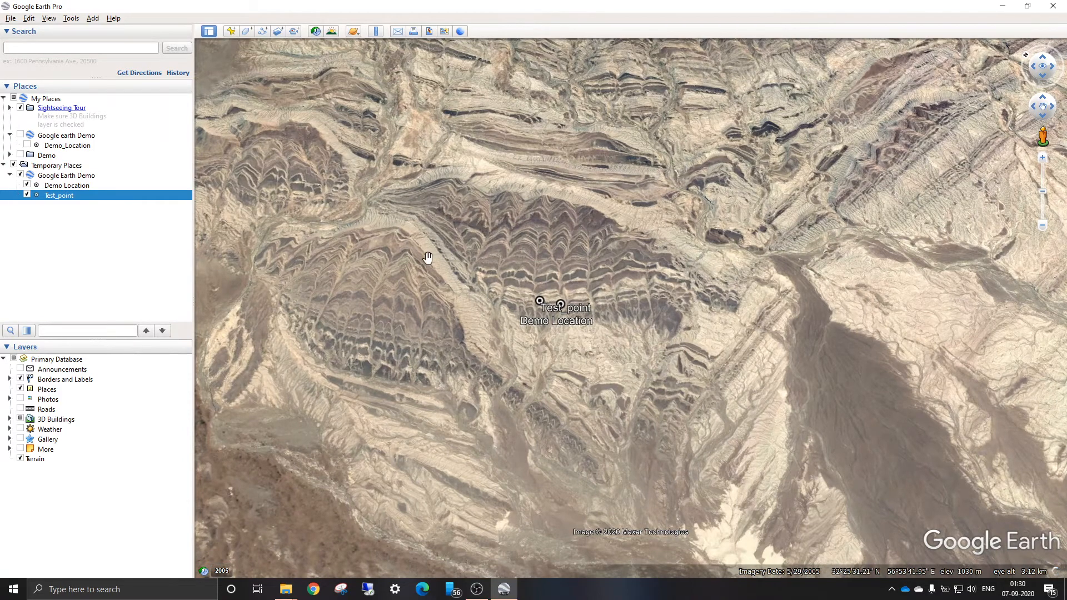
{"action": "scroll", "coordinate": [426, 255], "scroll_direction": "up", "scroll_amount": 2}
{"action": "scroll", "coordinate": [730, 265], "scroll_direction": "up", "scroll_amount": 1}
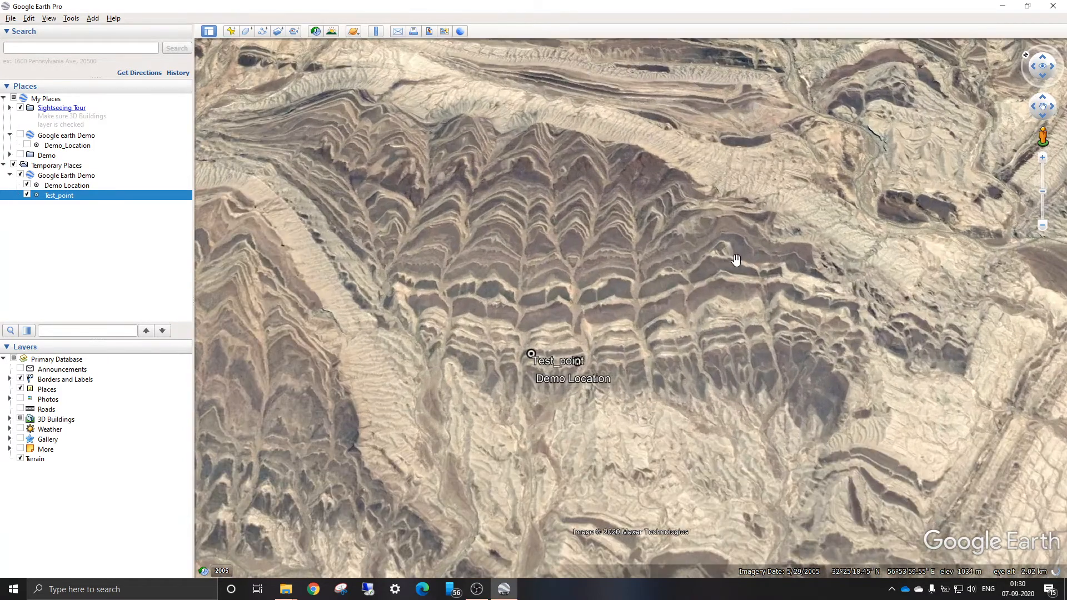
{"action": "left_click_drag", "start_coordinate": [732, 263], "coordinate": [638, 275]}
{"action": "scroll", "coordinate": [496, 305], "scroll_direction": "up", "scroll_amount": 1}
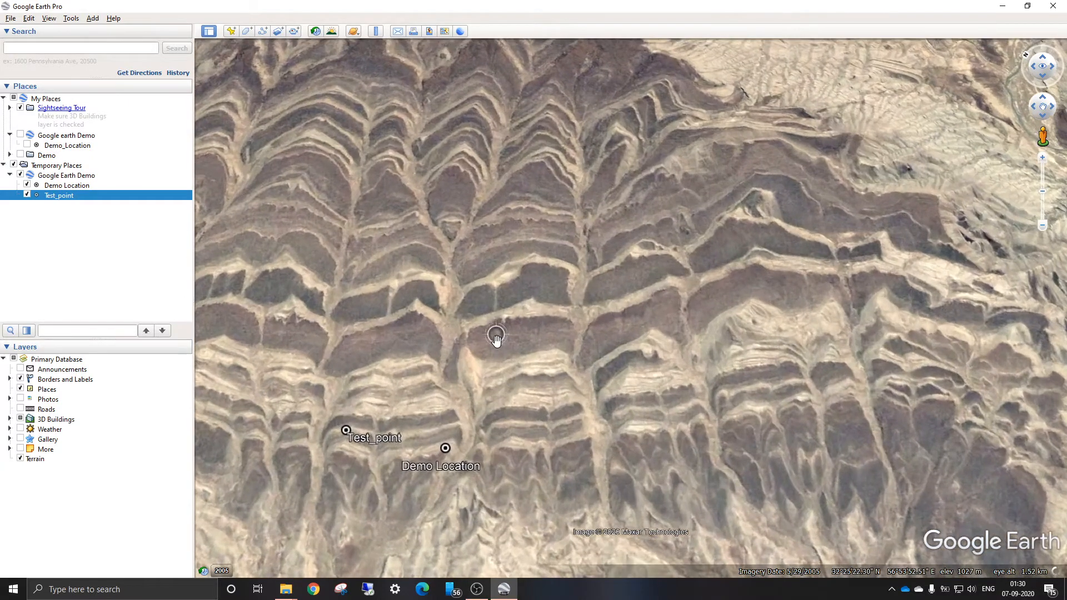
{"action": "scroll", "coordinate": [565, 350], "scroll_direction": "up", "scroll_amount": 1}
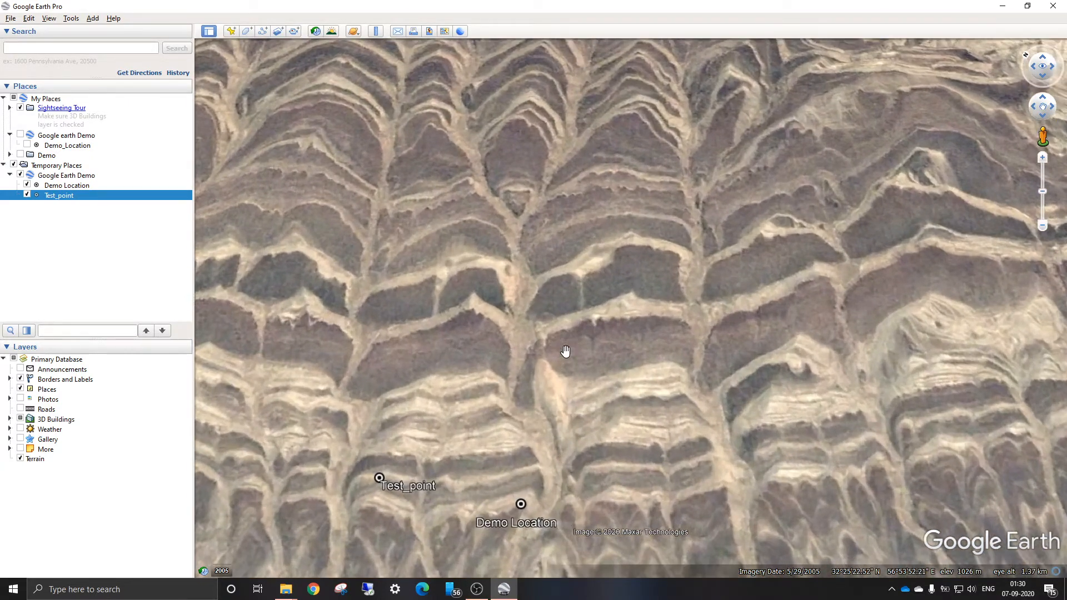
{"action": "scroll", "coordinate": [564, 351], "scroll_direction": "down", "scroll_amount": 2}
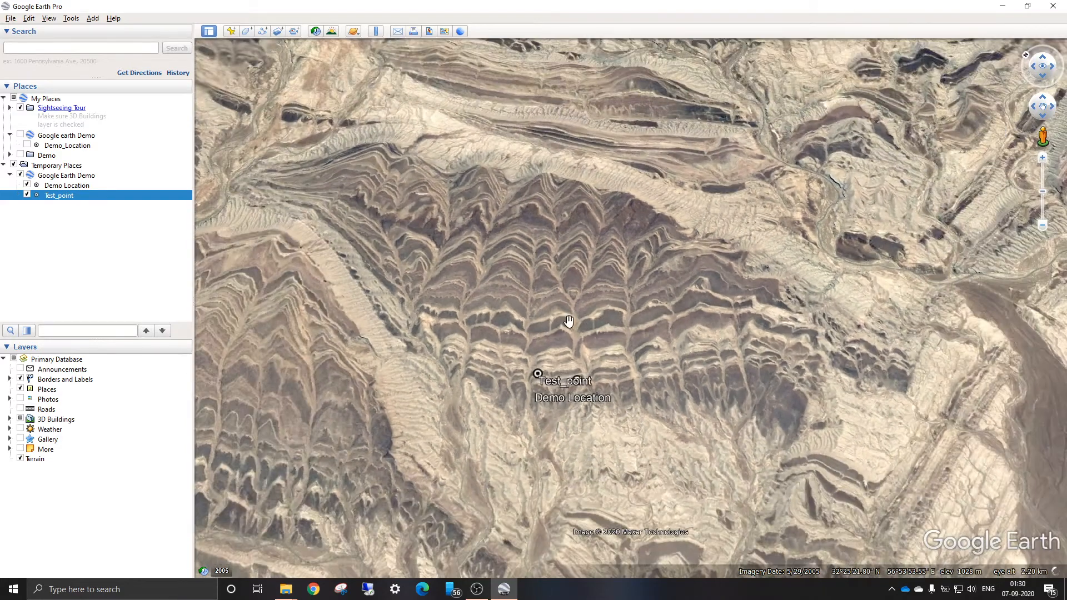
{"action": "left_click_drag", "start_coordinate": [568, 322], "coordinate": [618, 270]}
{"action": "left_click_drag", "start_coordinate": [700, 413], "coordinate": [658, 447]}
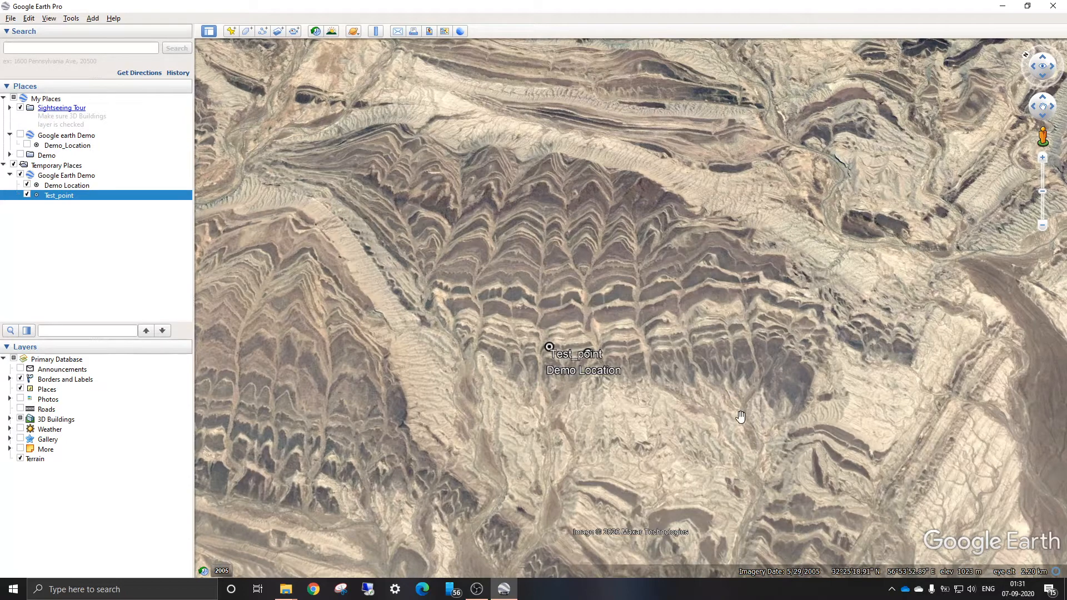
{"action": "left_click_drag", "start_coordinate": [740, 417], "coordinate": [761, 355]}
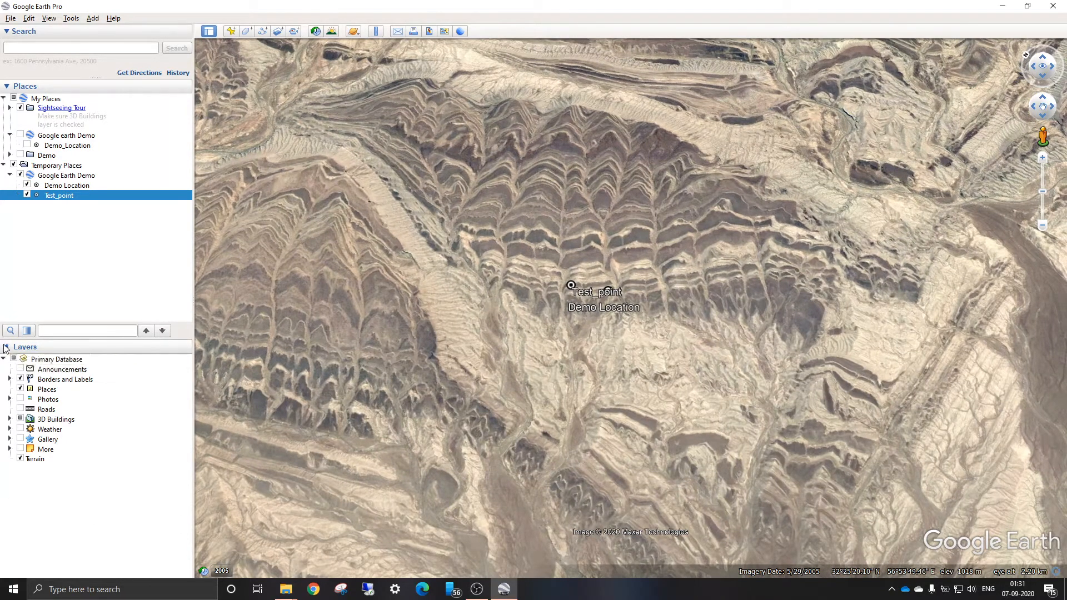
Step: Keep the Layers list expanded and hide the Borders and Labels and Places layers
{"action": "left_click", "coordinate": [9, 347]}
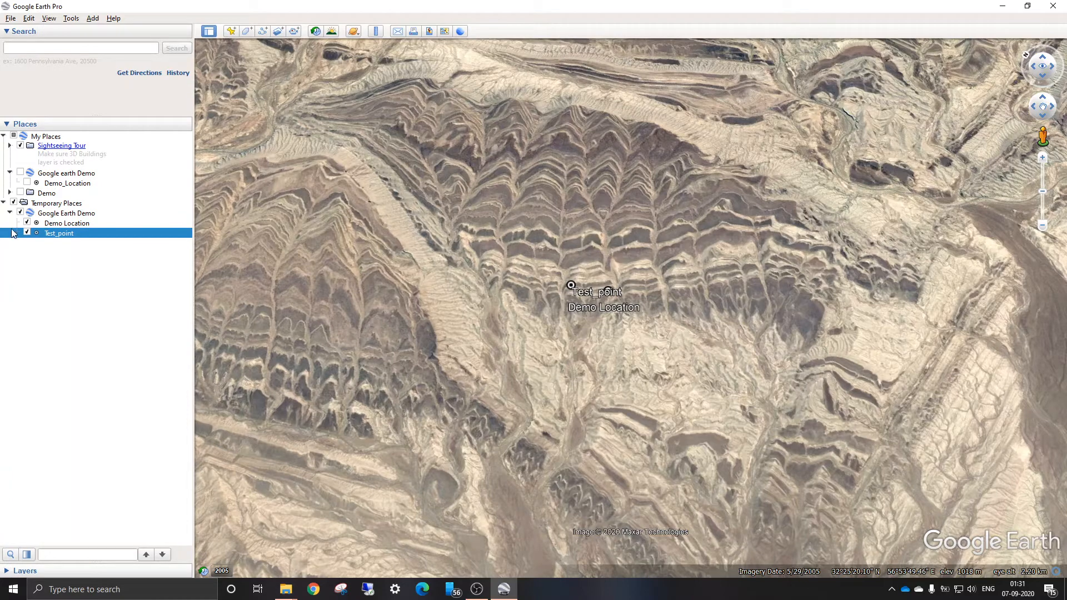
{"action": "left_click", "coordinate": [4, 571]}
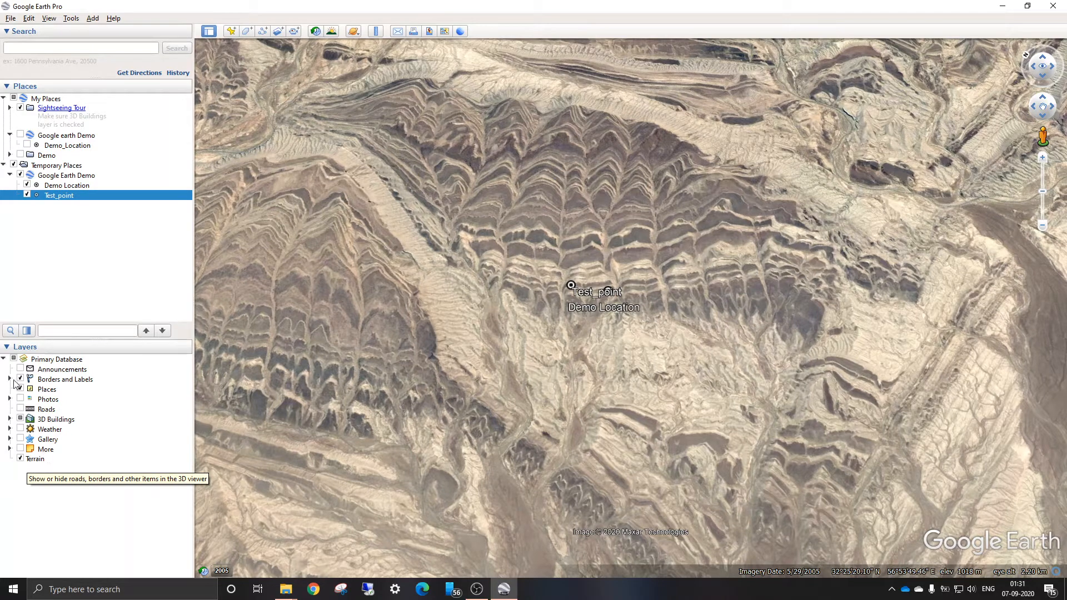
{"action": "left_click", "coordinate": [21, 379]}
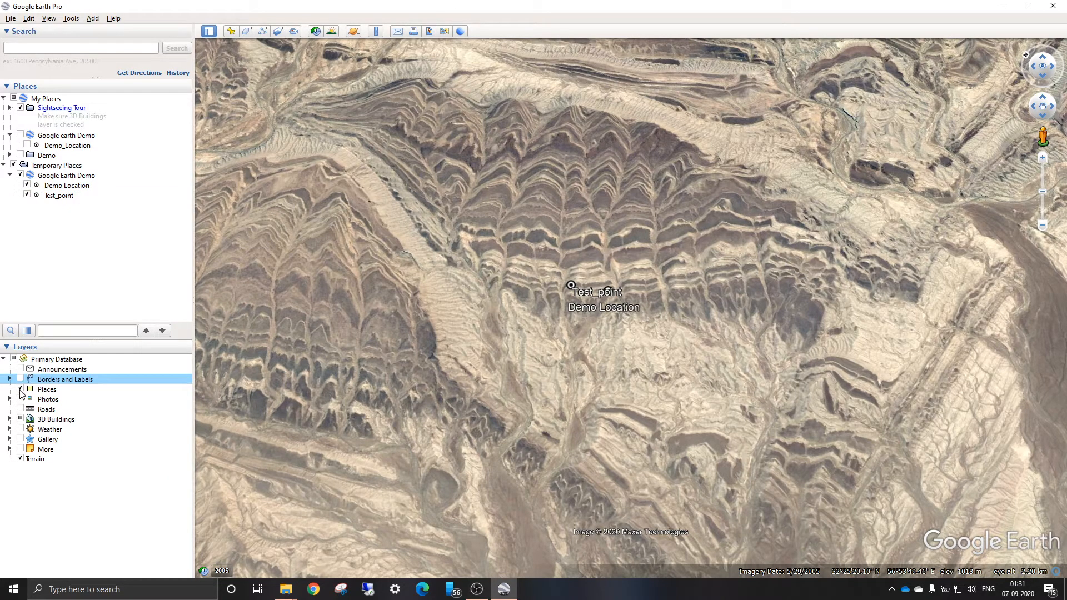
{"action": "left_click", "coordinate": [21, 389]}
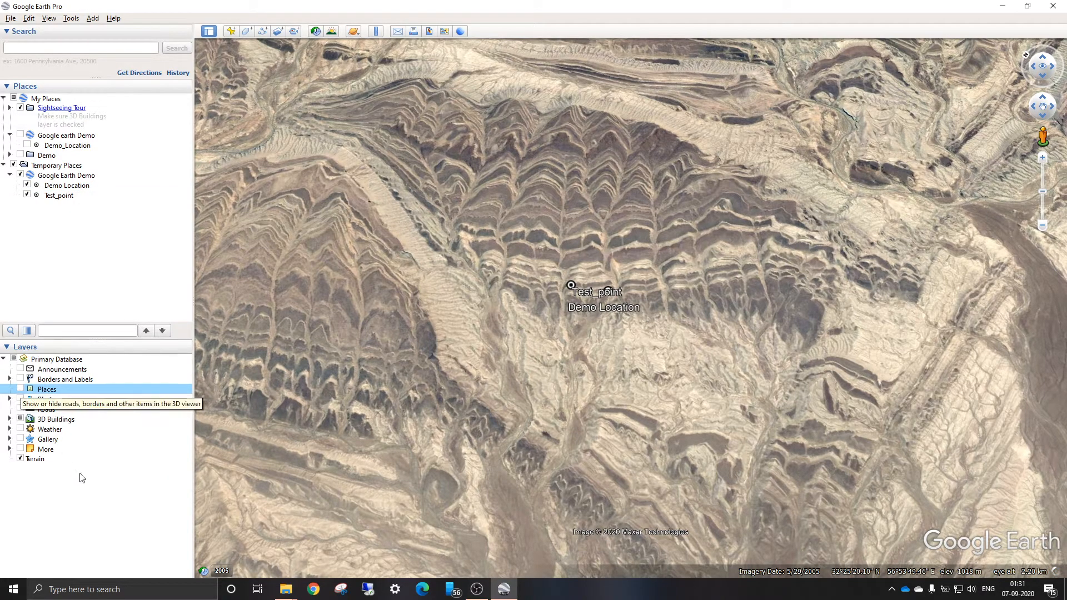
Step: Switch the Terrain layer off and back on, comparing the rock layers around the placemarks without and with relief
{"action": "left_click", "coordinate": [20, 459]}
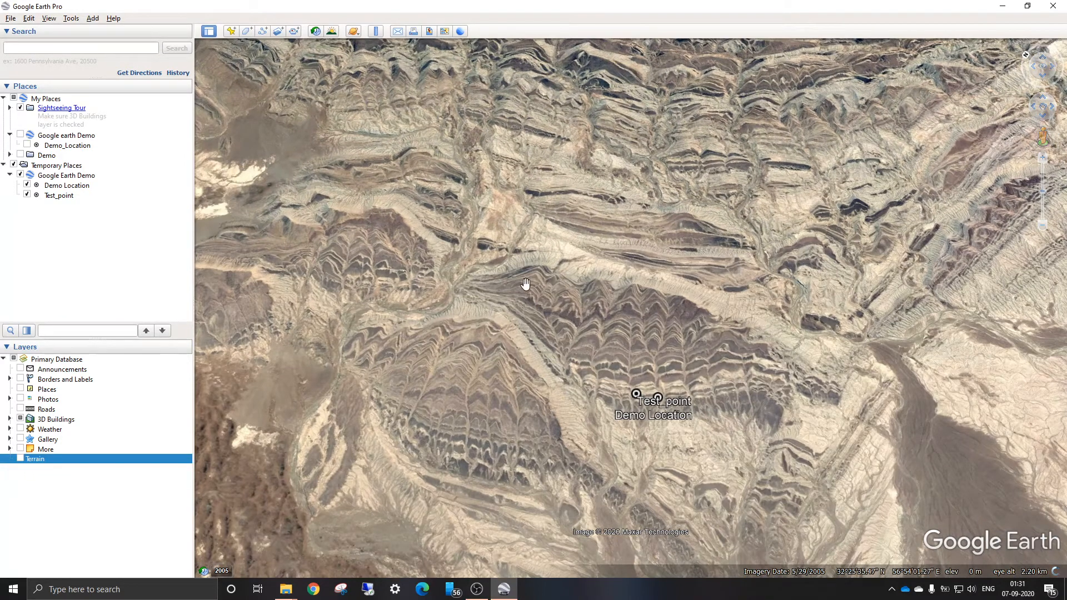
{"action": "scroll", "coordinate": [519, 276], "scroll_direction": "down", "scroll_amount": 3}
{"action": "left_click_drag", "start_coordinate": [497, 243], "coordinate": [468, 353]}
{"action": "scroll", "coordinate": [486, 355], "scroll_direction": "up", "scroll_amount": 3}
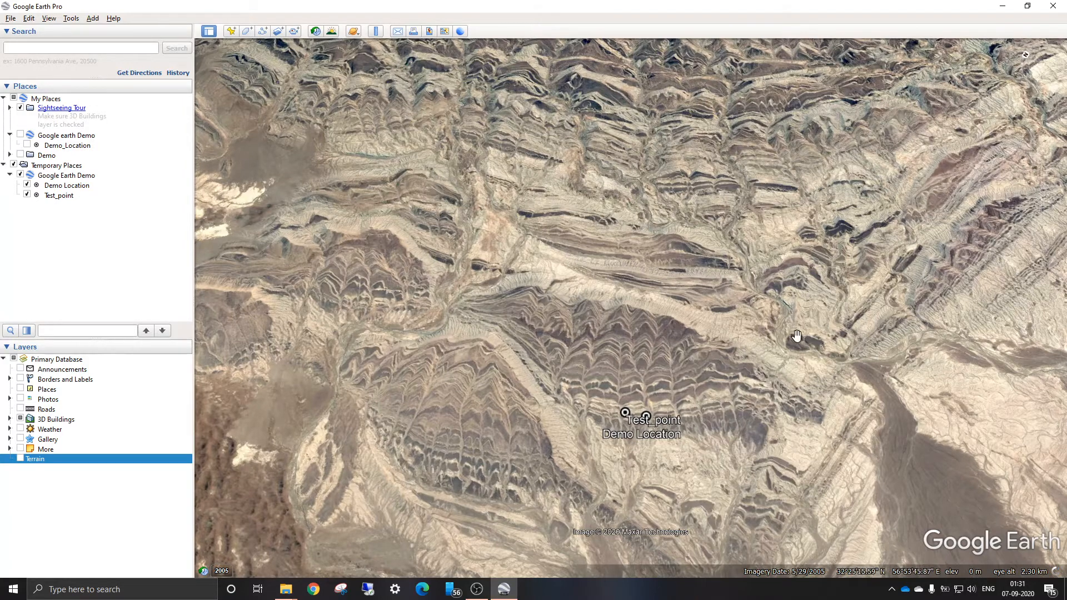
{"action": "left_click", "coordinate": [20, 459]}
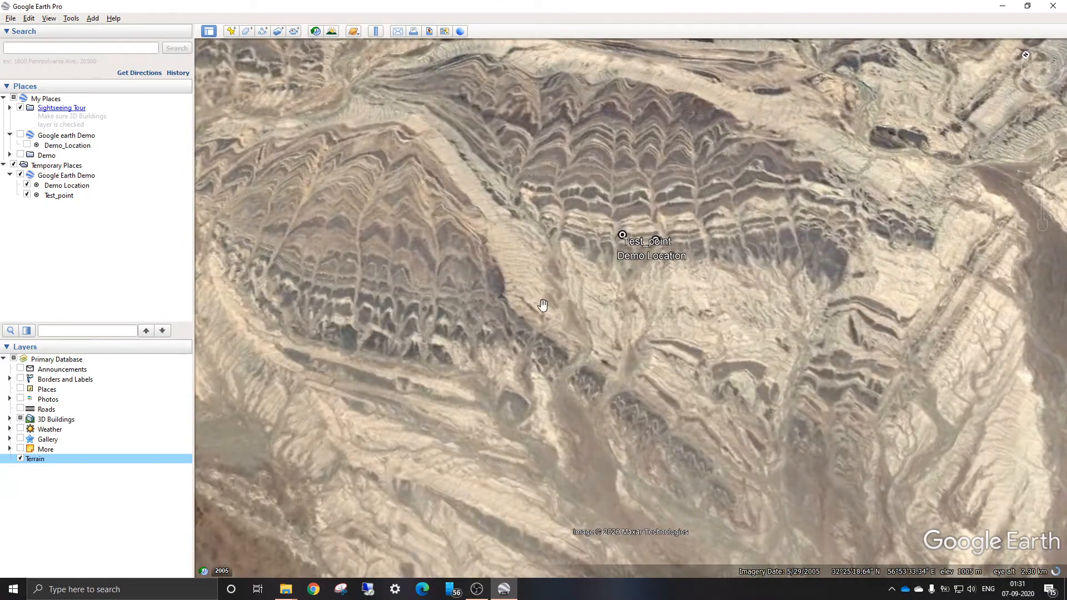
{"action": "left_click_drag", "start_coordinate": [538, 280], "coordinate": [507, 350]}
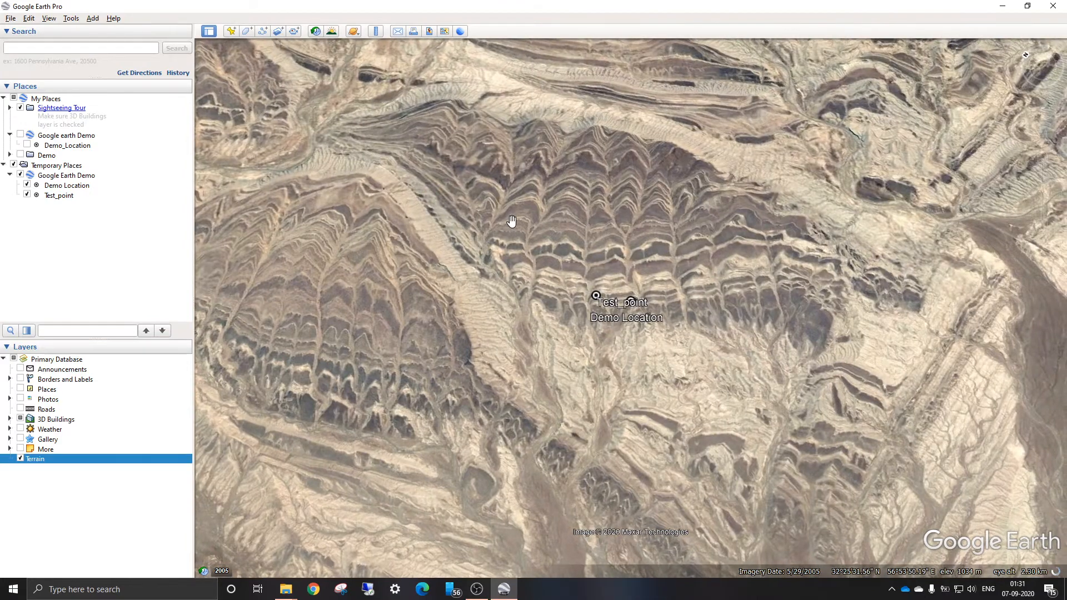
{"action": "scroll", "coordinate": [511, 221], "scroll_direction": "down", "scroll_amount": 1}
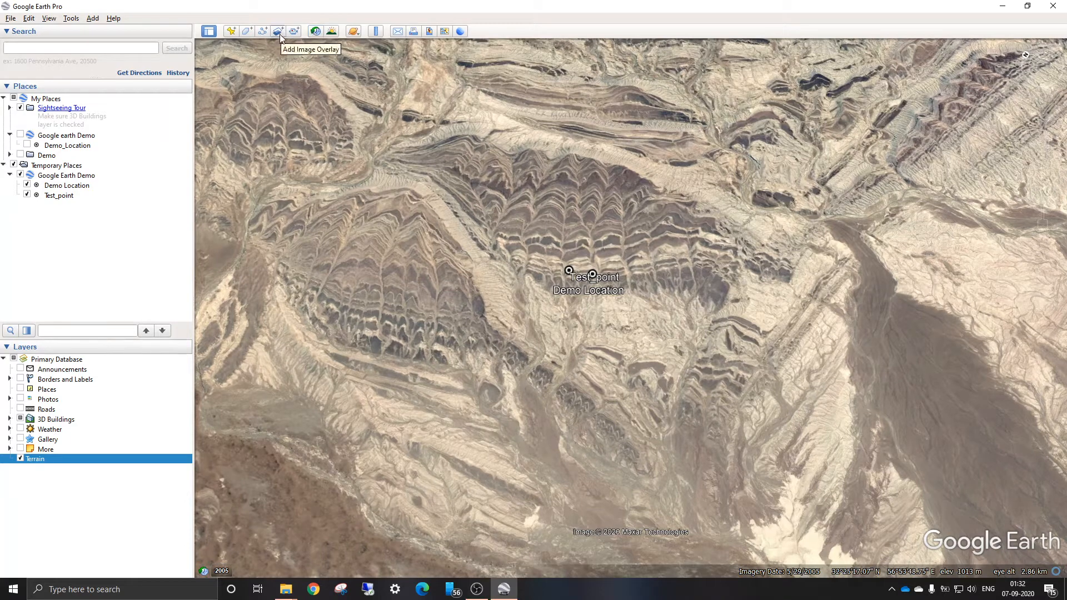
Step: Inspect the banded rock layers just north of Test_point and Demo Location at close range
{"action": "scroll", "coordinate": [571, 223], "scroll_direction": "up", "scroll_amount": 3}
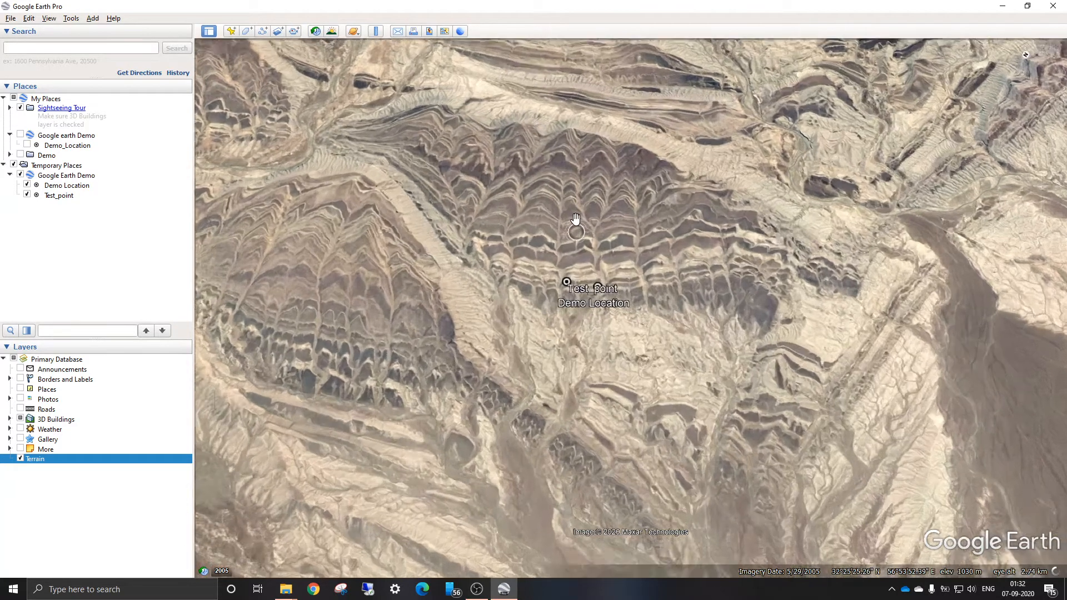
{"action": "left_click_drag", "start_coordinate": [548, 236], "coordinate": [543, 250]}
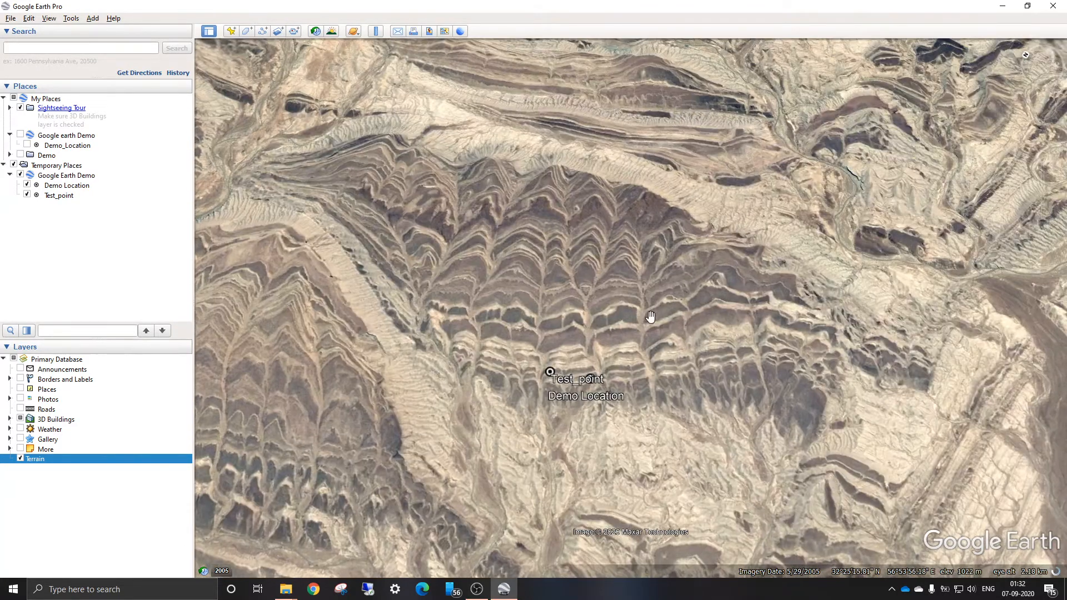
{"action": "left_click_drag", "start_coordinate": [650, 317], "coordinate": [606, 331]}
{"action": "scroll", "coordinate": [538, 346], "scroll_direction": "up", "scroll_amount": 1}
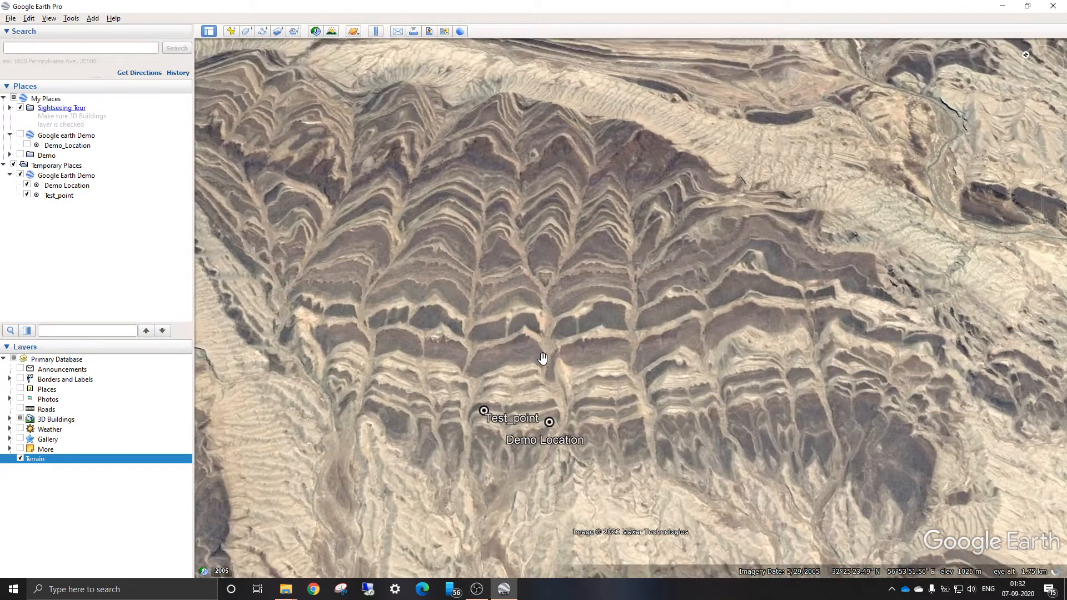
{"action": "scroll", "coordinate": [585, 335], "scroll_direction": "up", "scroll_amount": 1}
{"action": "scroll", "coordinate": [573, 294], "scroll_direction": "up", "scroll_amount": 1}
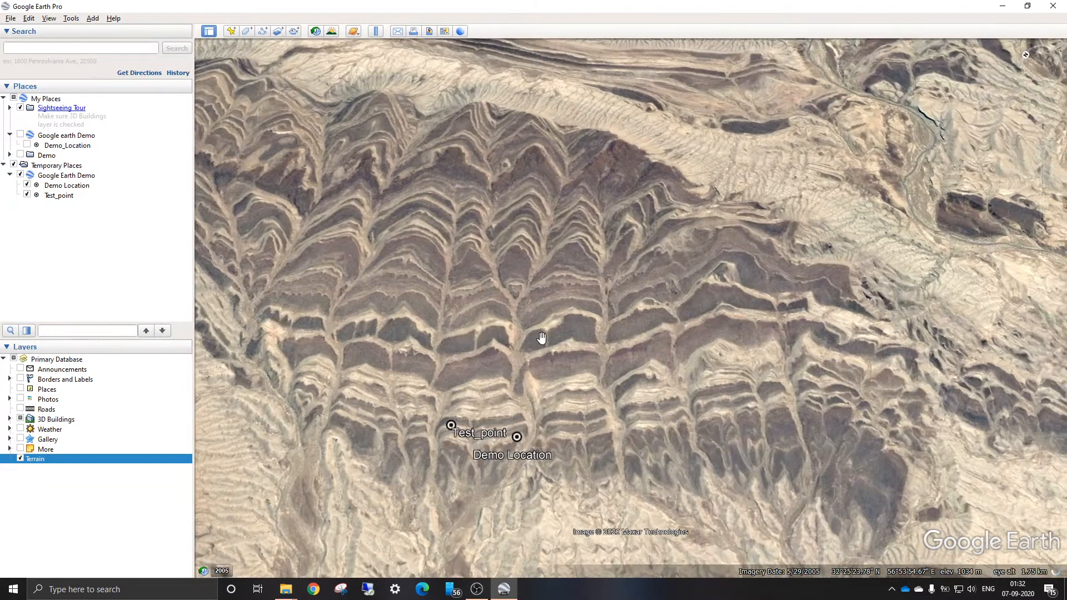
{"action": "scroll", "coordinate": [542, 340], "scroll_direction": "up", "scroll_amount": 1}
{"action": "left_click_drag", "start_coordinate": [575, 401], "coordinate": [612, 285]}
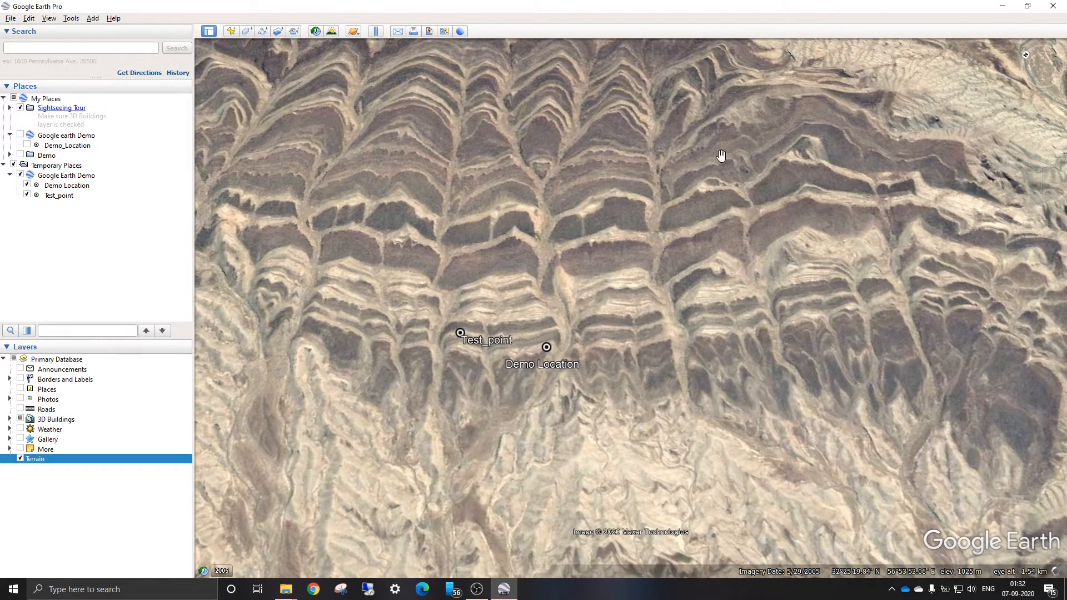
{"action": "left_click", "coordinate": [277, 31]}
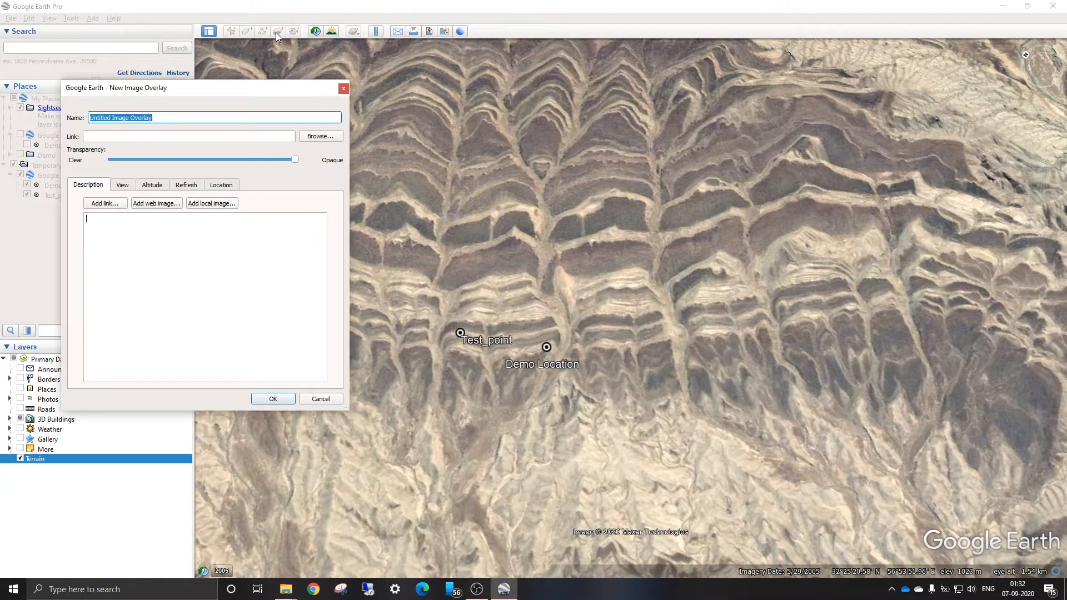
{"action": "left_click_drag", "start_coordinate": [203, 102], "coordinate": [265, 130]}
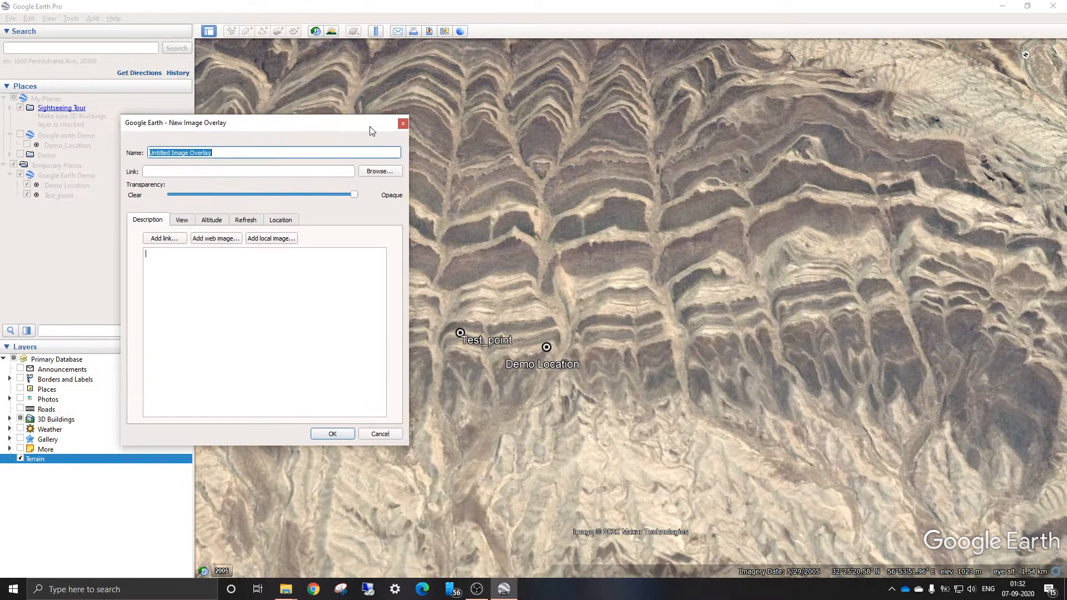
{"action": "left_click", "coordinate": [403, 118]}
{"action": "left_click", "coordinate": [278, 32]}
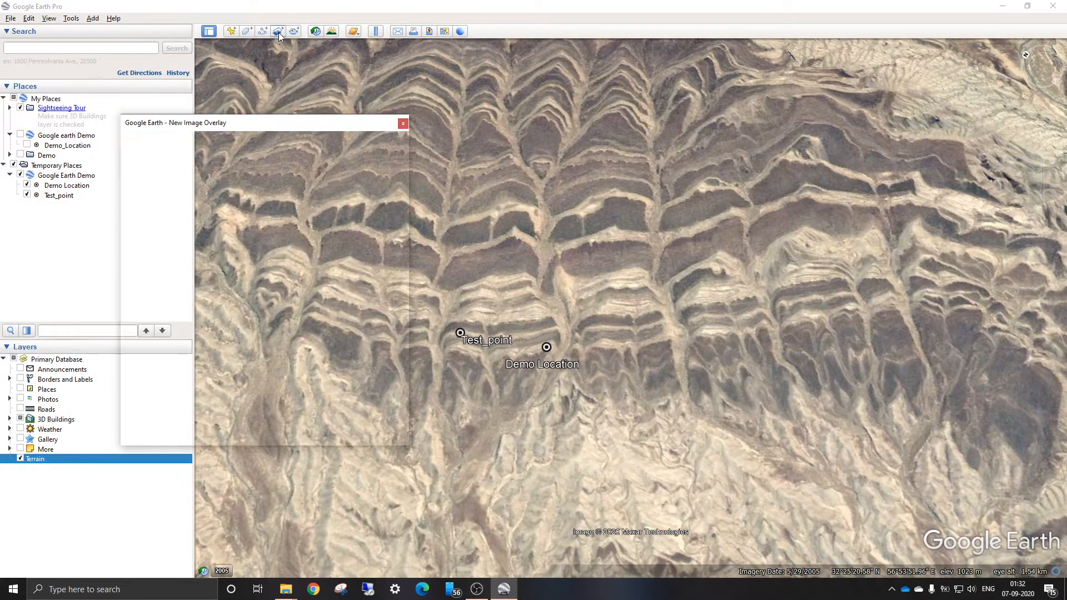
{"action": "left_click", "coordinate": [403, 123]}
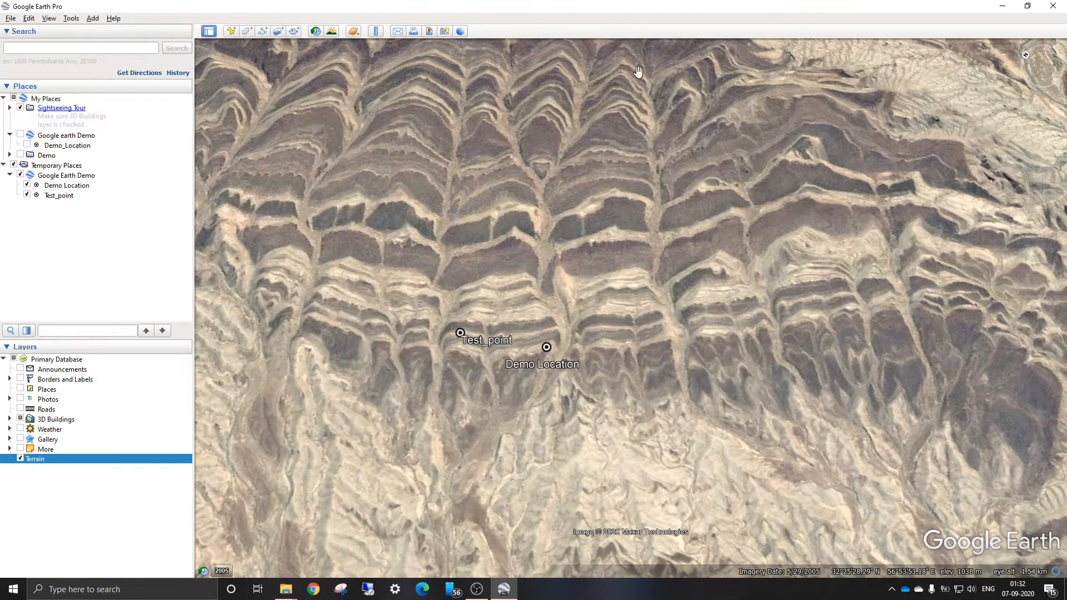
{"action": "left_click", "coordinate": [277, 32]}
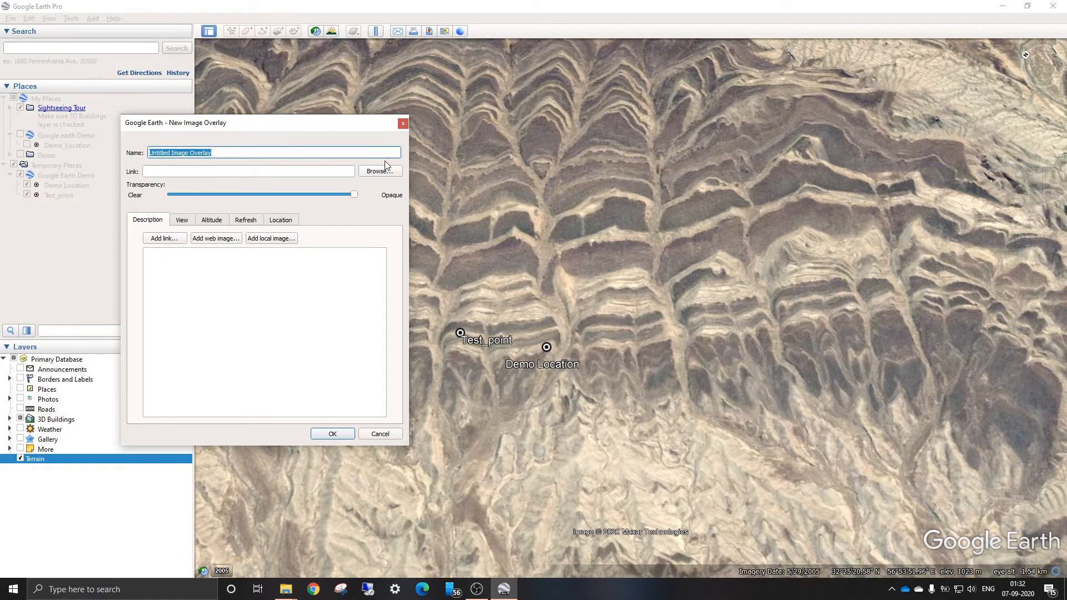
{"action": "left_click", "coordinate": [403, 125]}
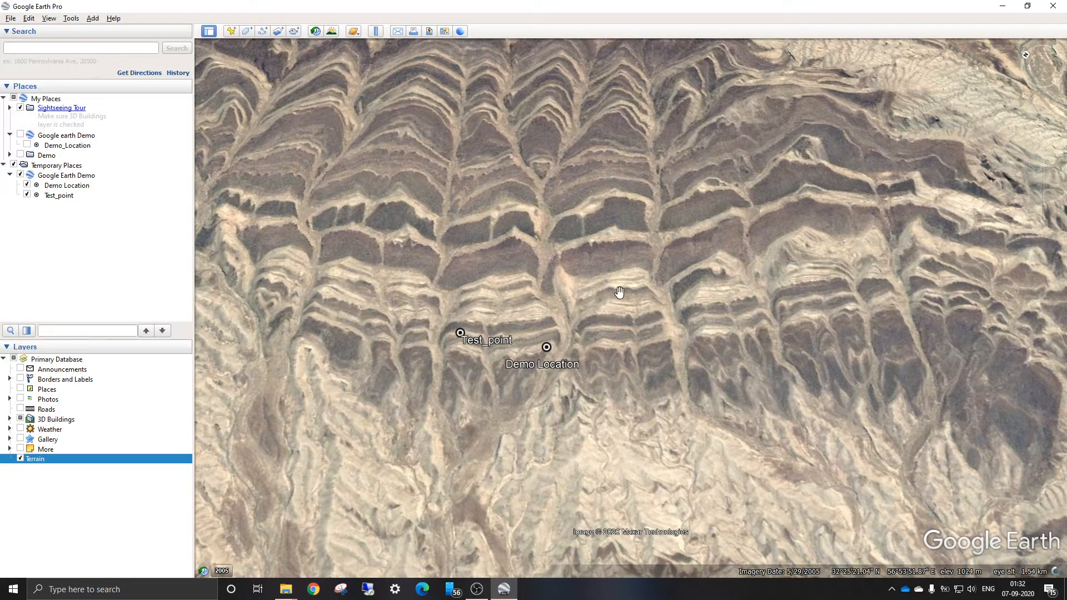
Step: Turn on historical imagery and switch its date to 4/28/2005, finishing on the 5/29/2005 image
{"action": "left_click", "coordinate": [315, 31]}
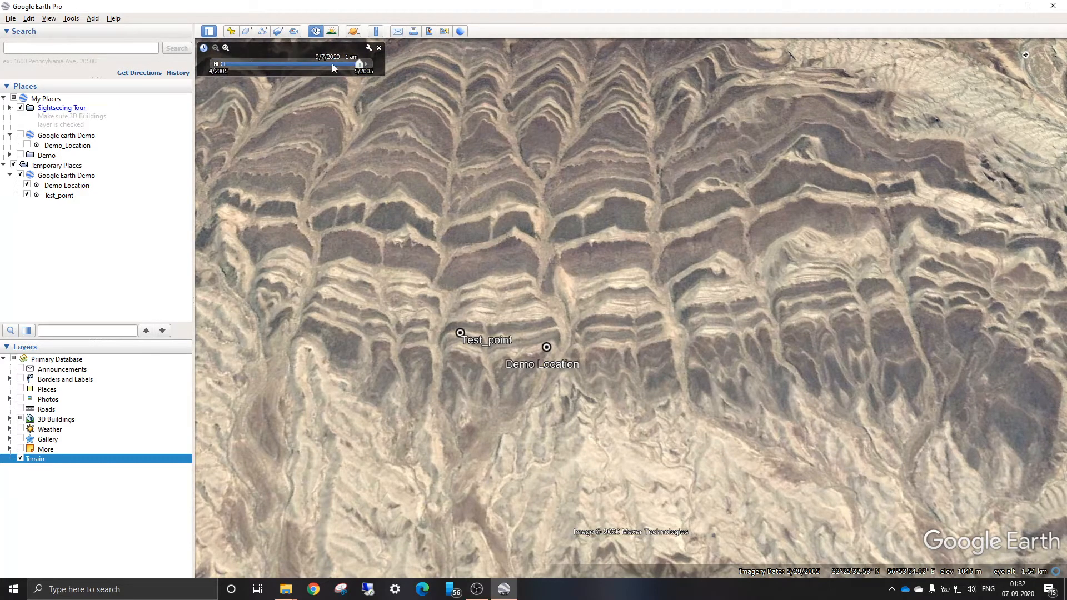
{"action": "left_click", "coordinate": [217, 65]}
{"action": "left_click", "coordinate": [218, 65]}
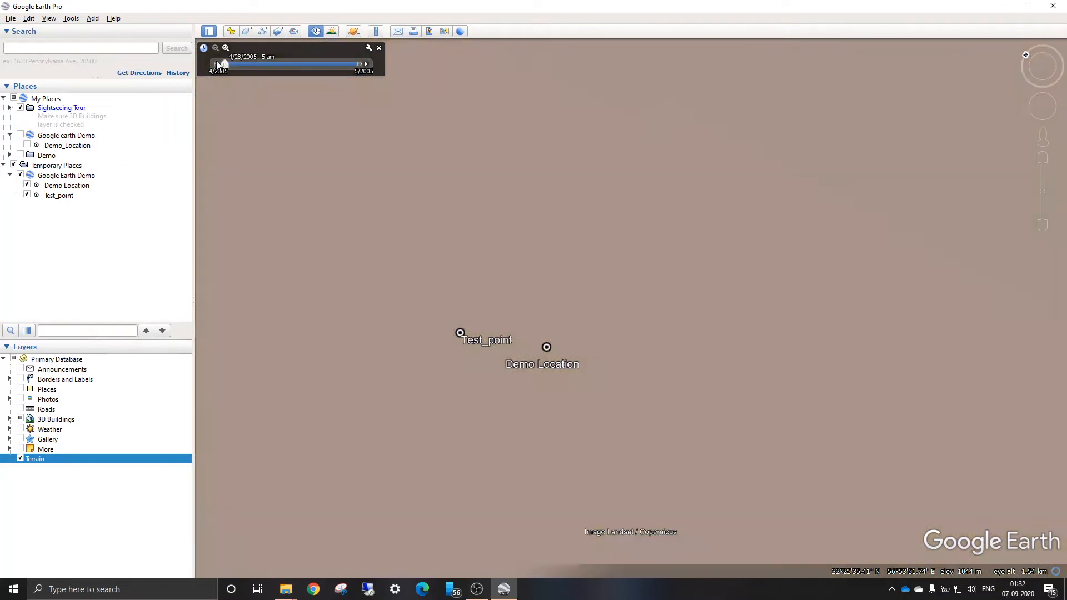
{"action": "left_click_drag", "start_coordinate": [225, 65], "coordinate": [250, 68]}
{"action": "left_click_drag", "start_coordinate": [321, 73], "coordinate": [445, 69]}
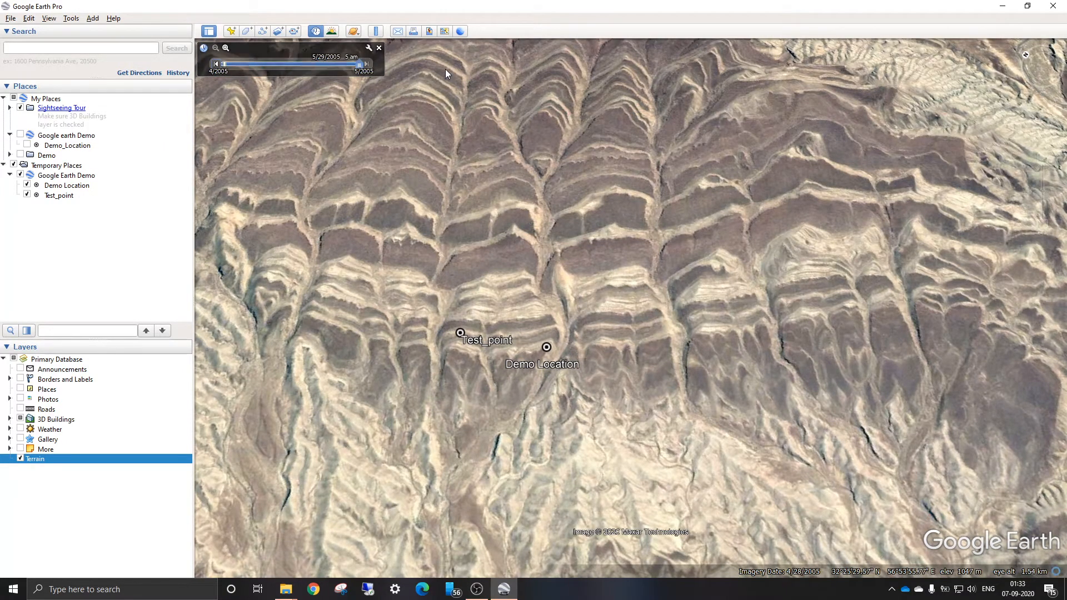
Step: Compare the 4/28/2005 and 5/29/2005 images over a wider area of the rock layers, ending on 5/29/2005
{"action": "left_click", "coordinate": [215, 65]}
{"action": "scroll", "coordinate": [477, 233], "scroll_direction": "down", "scroll_amount": 3}
{"action": "scroll", "coordinate": [476, 232], "scroll_direction": "down", "scroll_amount": 3}
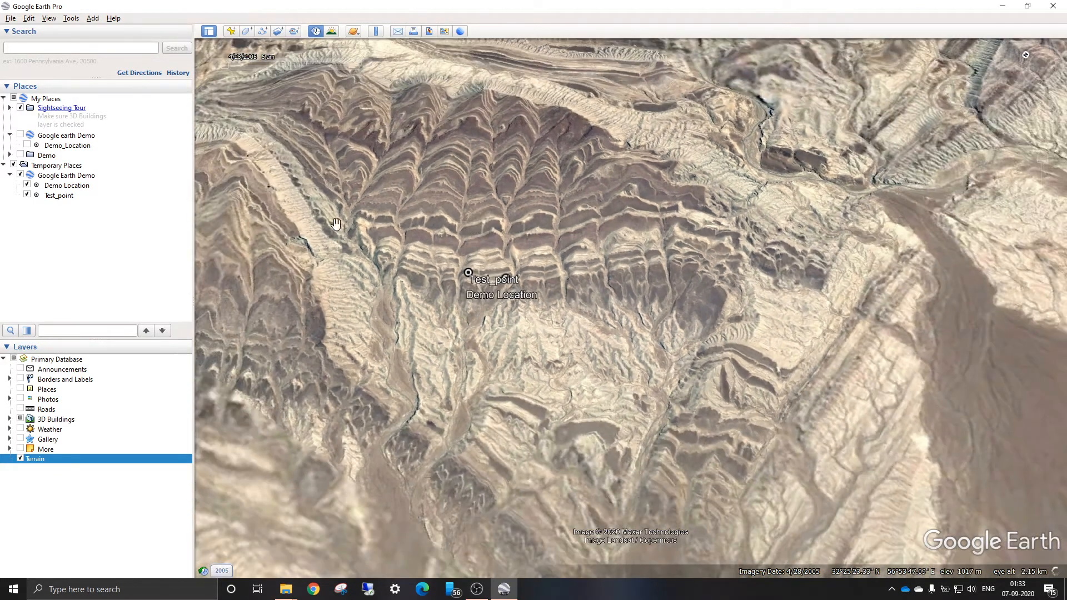
{"action": "left_click_drag", "start_coordinate": [222, 65], "coordinate": [360, 66]}
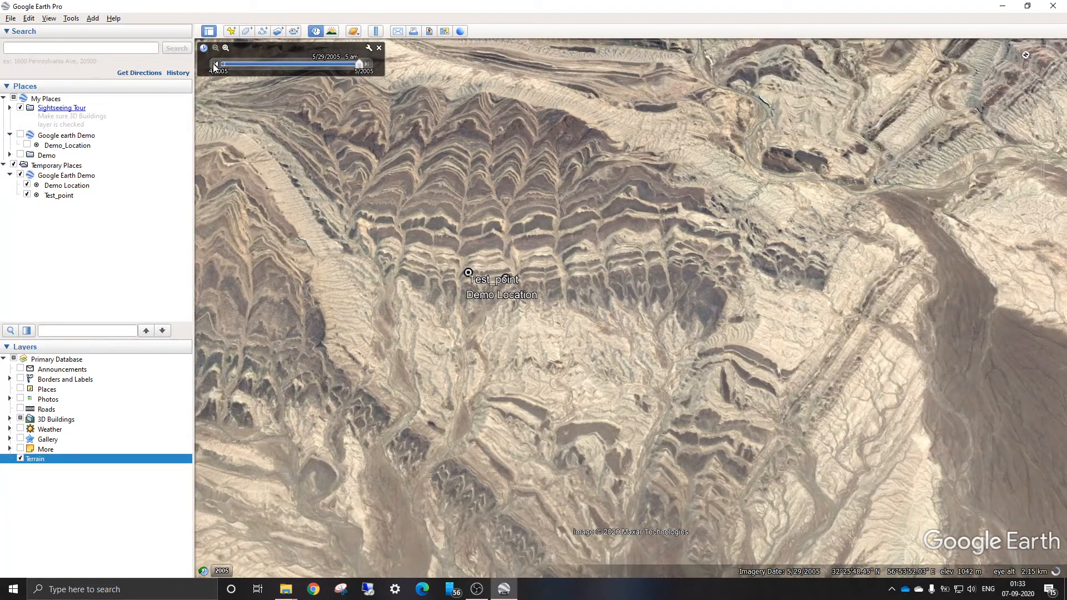
{"action": "left_click", "coordinate": [214, 65]}
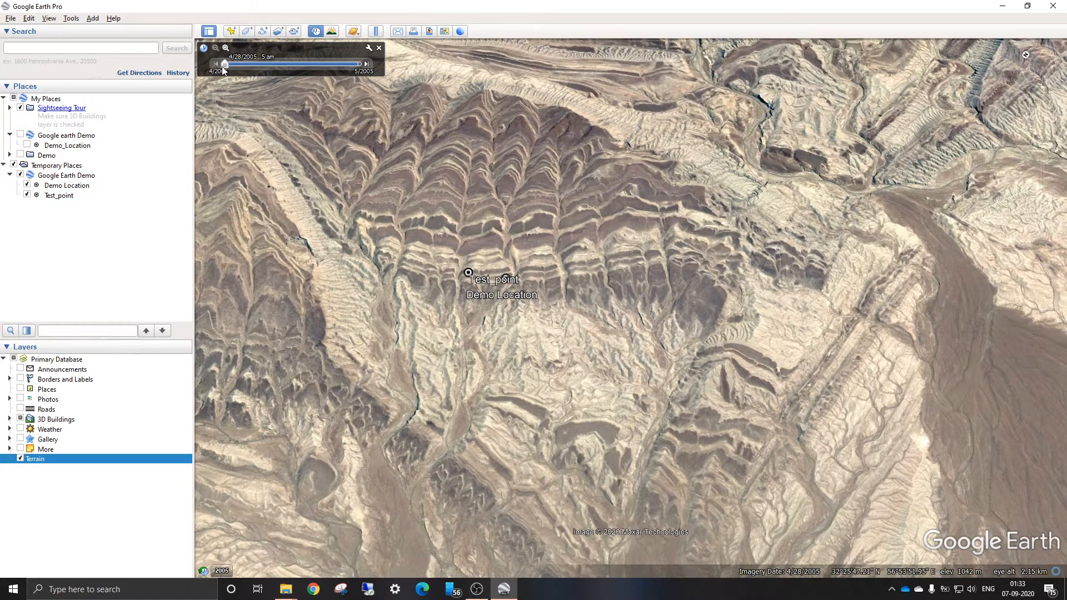
{"action": "left_click", "coordinate": [366, 63]}
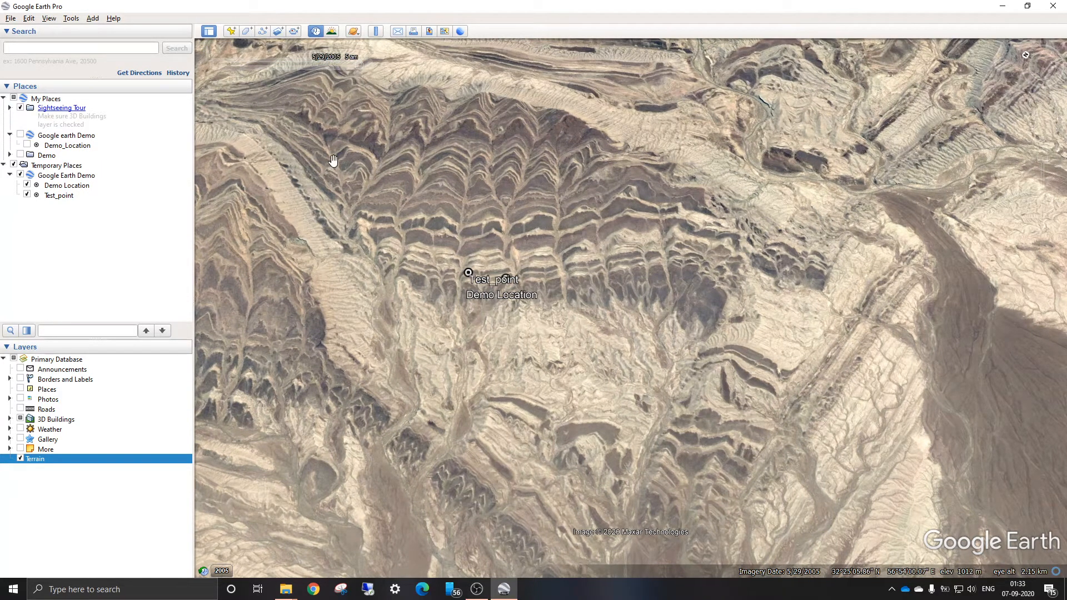
{"action": "left_click_drag", "start_coordinate": [387, 164], "coordinate": [435, 215]}
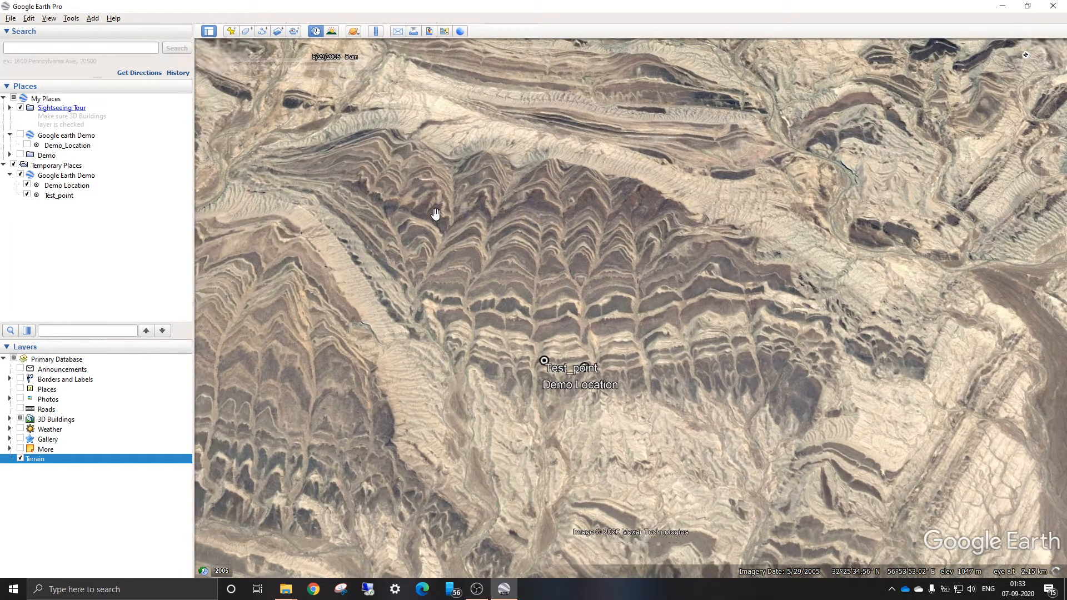
{"action": "mouse_move", "coordinate": [346, 71]}
{"action": "left_click_drag", "start_coordinate": [526, 334], "coordinate": [485, 288]}
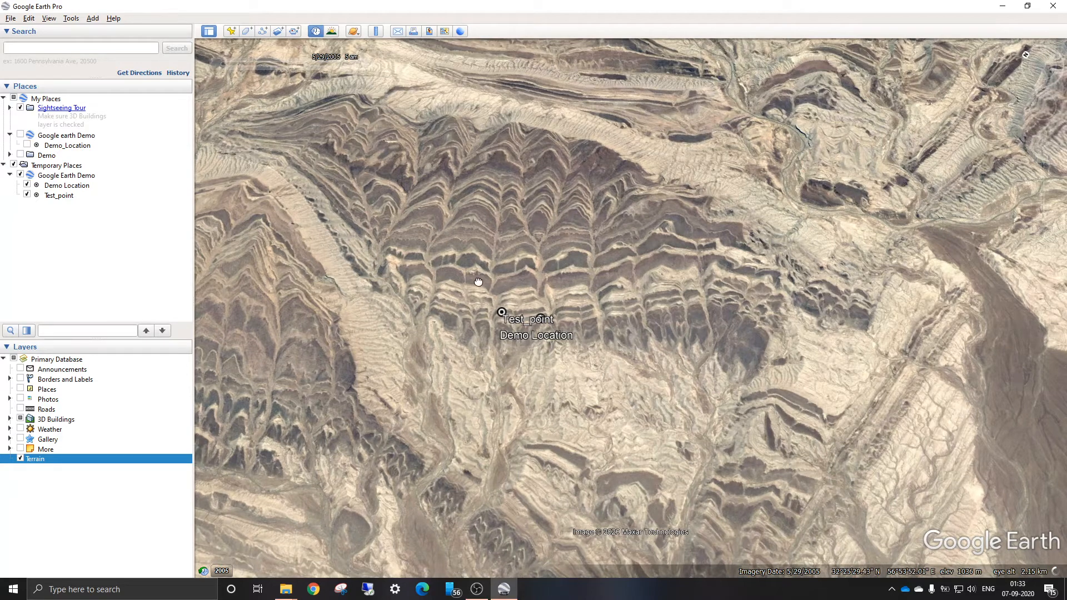
{"action": "left_click_drag", "start_coordinate": [478, 281], "coordinate": [495, 350]}
{"action": "mouse_move", "coordinate": [284, 46]}
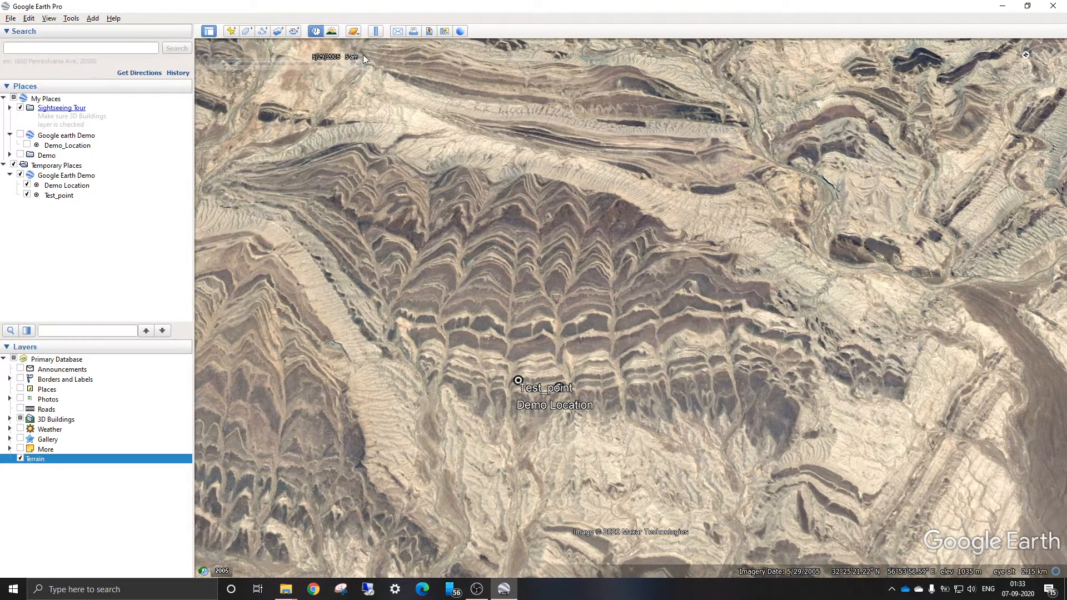
Step: Preview the rock layers with Sunlight at 5/29/2005, switch Sunlight back off and turn off historical imagery
{"action": "left_click", "coordinate": [332, 31]}
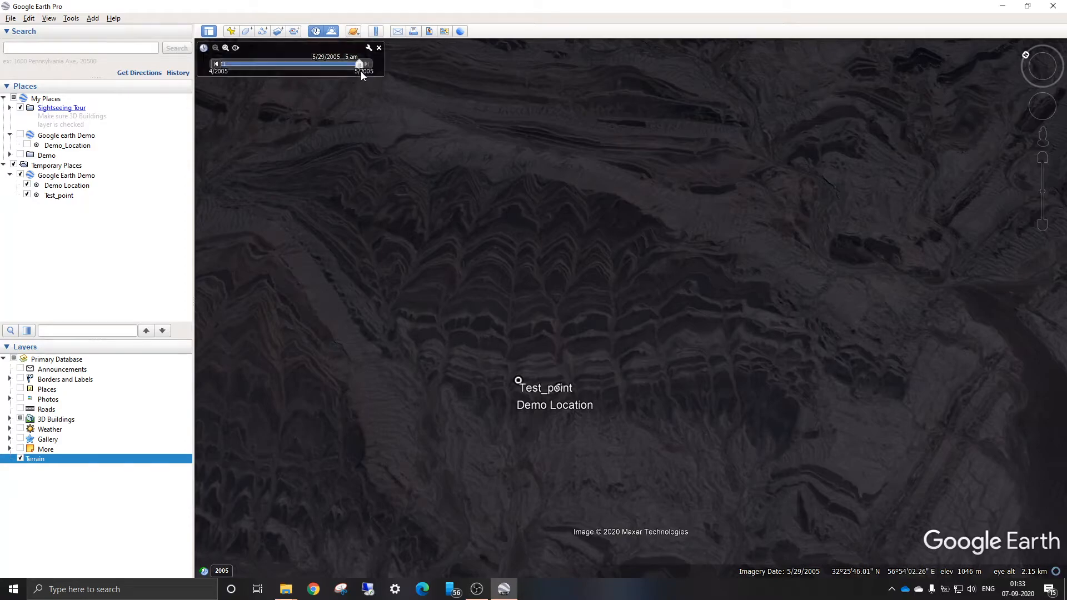
{"action": "mouse_move", "coordinate": [360, 69]}
{"action": "left_mouse_down"}
{"action": "mouse_move", "coordinate": [333, 72]}
{"action": "mouse_move", "coordinate": [360, 66]}
{"action": "left_mouse_up"}
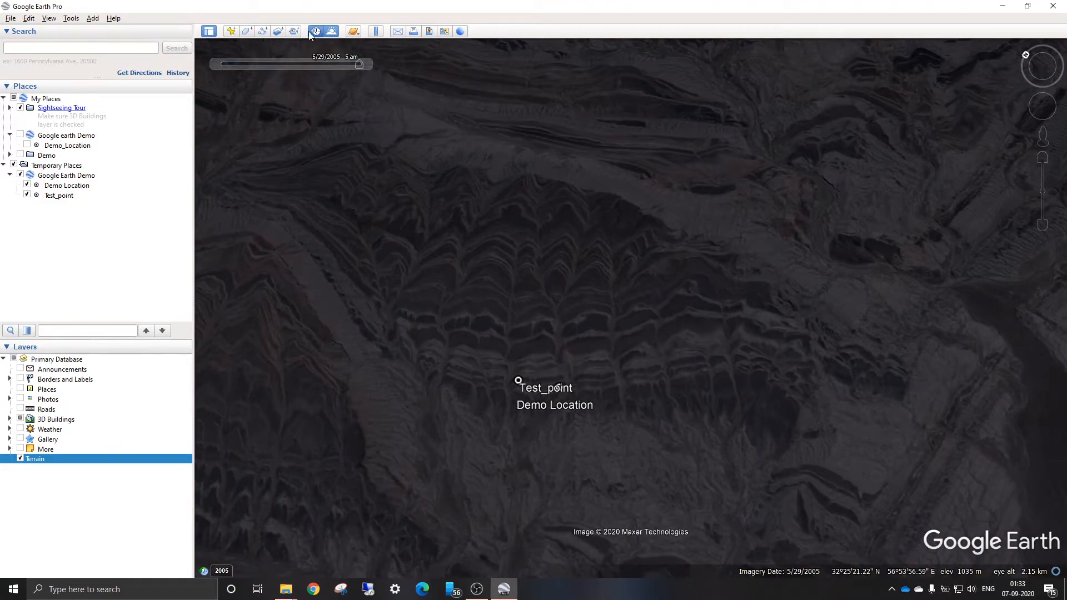
{"action": "left_click", "coordinate": [332, 32]}
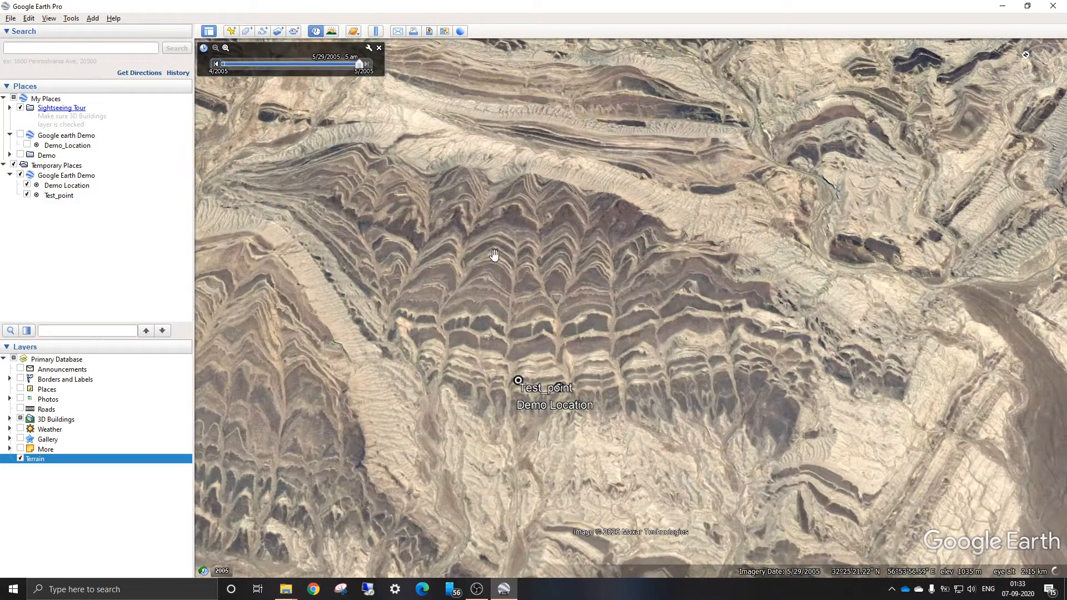
{"action": "left_click", "coordinate": [316, 32]}
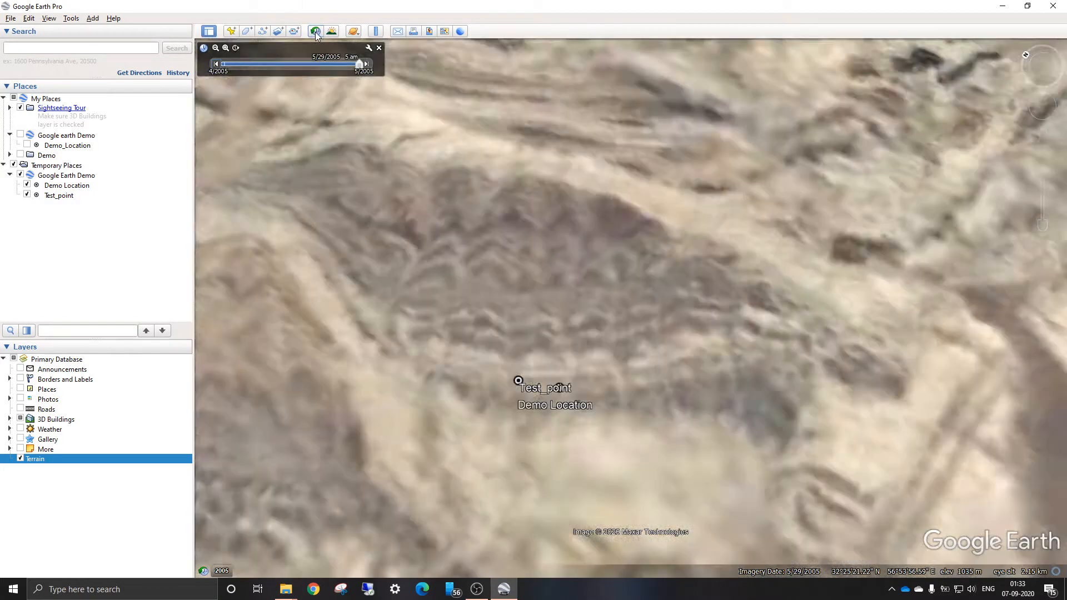
Step: Measure a straight ruler line about 430 m long across the banded rock layers near Test_point, keeping the unit at Meters
{"action": "left_click", "coordinate": [377, 32]}
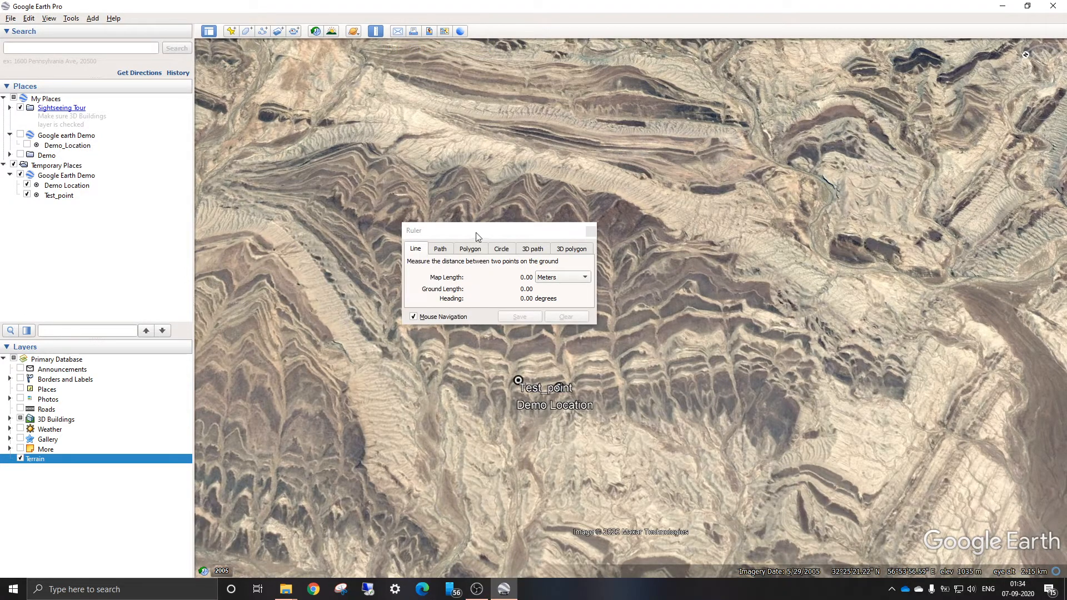
{"action": "left_click_drag", "start_coordinate": [475, 232], "coordinate": [318, 115]}
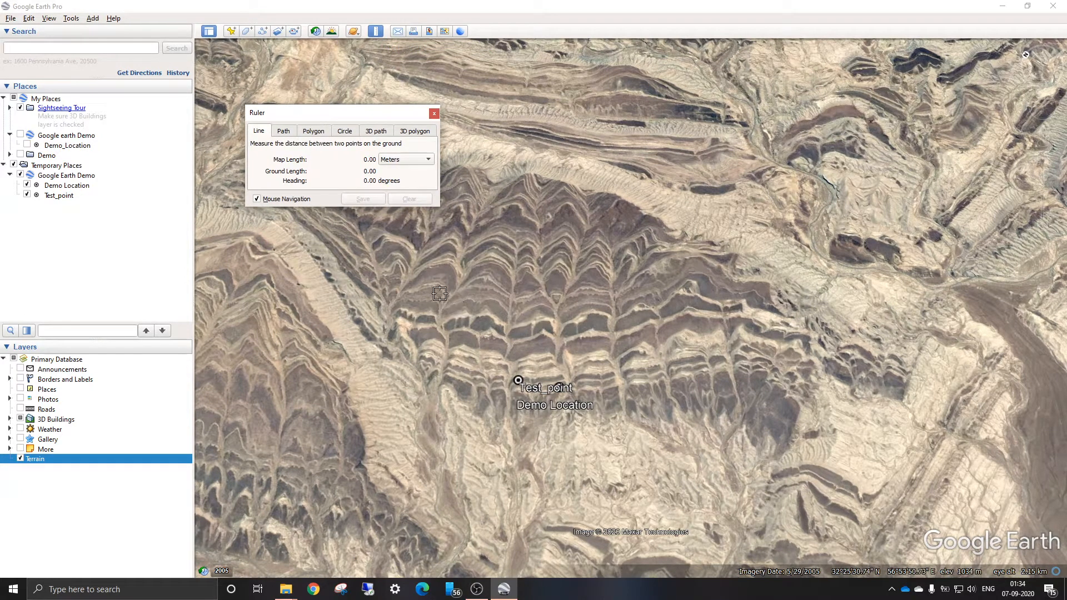
{"action": "left_click", "coordinate": [436, 312]}
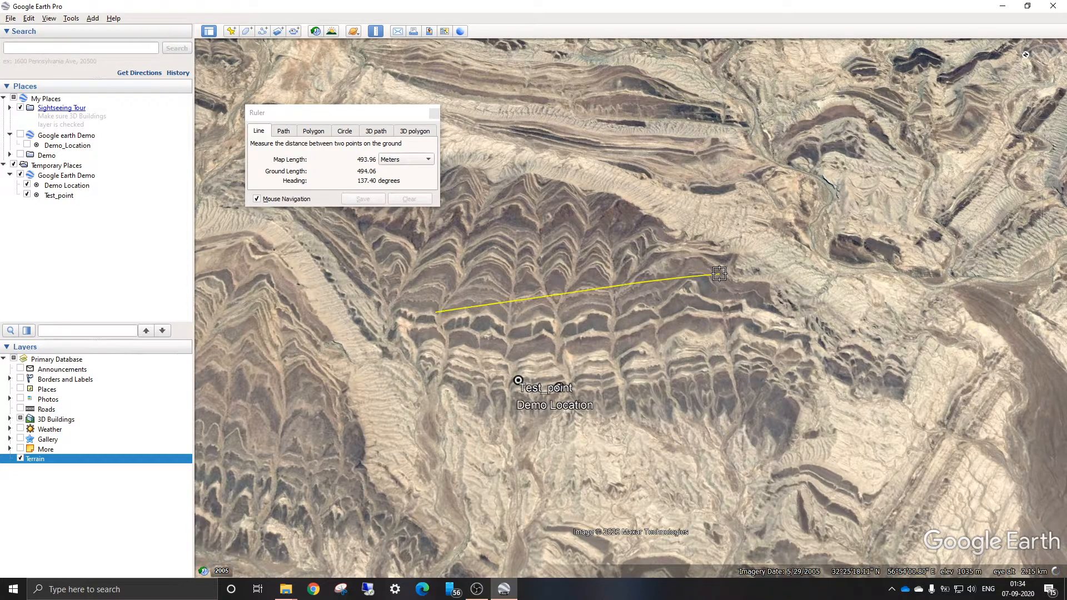
{"action": "left_click", "coordinate": [686, 298]}
{"action": "left_click", "coordinate": [437, 314]}
{"action": "left_click", "coordinate": [422, 160]}
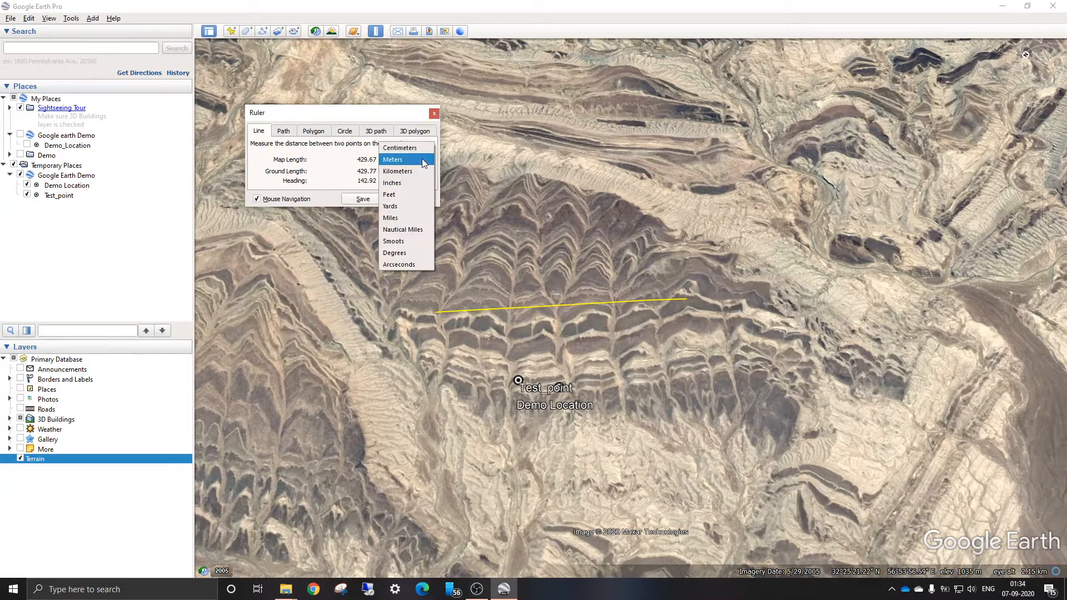
{"action": "left_click", "coordinate": [423, 160]}
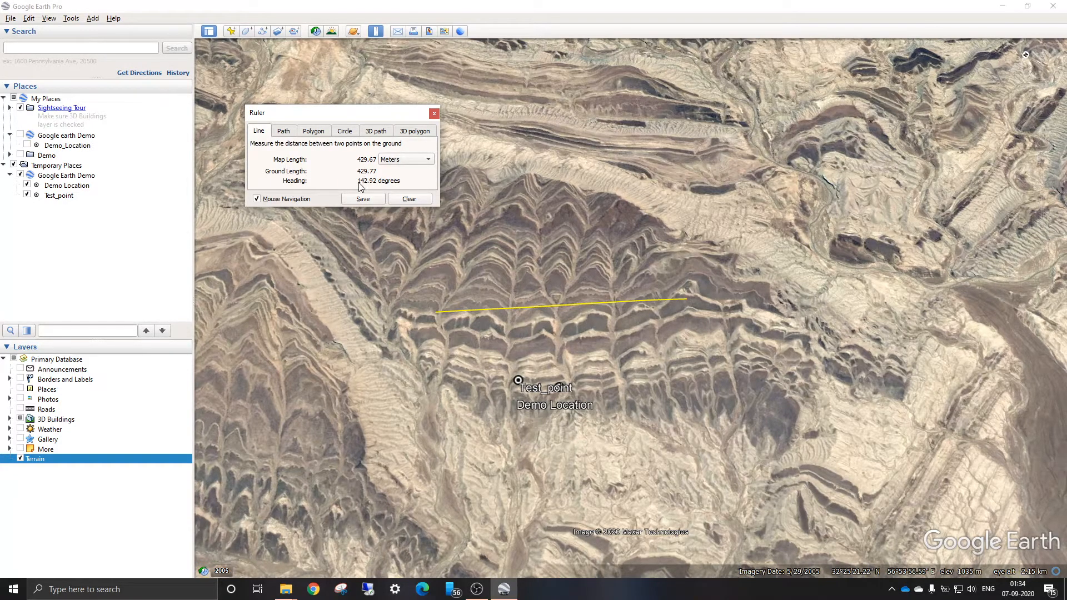
{"action": "left_click_drag", "start_coordinate": [436, 314], "coordinate": [436, 314]}
Step: Save the measured line as a path named Line Measure and hide it on the map
{"action": "left_click", "coordinate": [363, 199]}
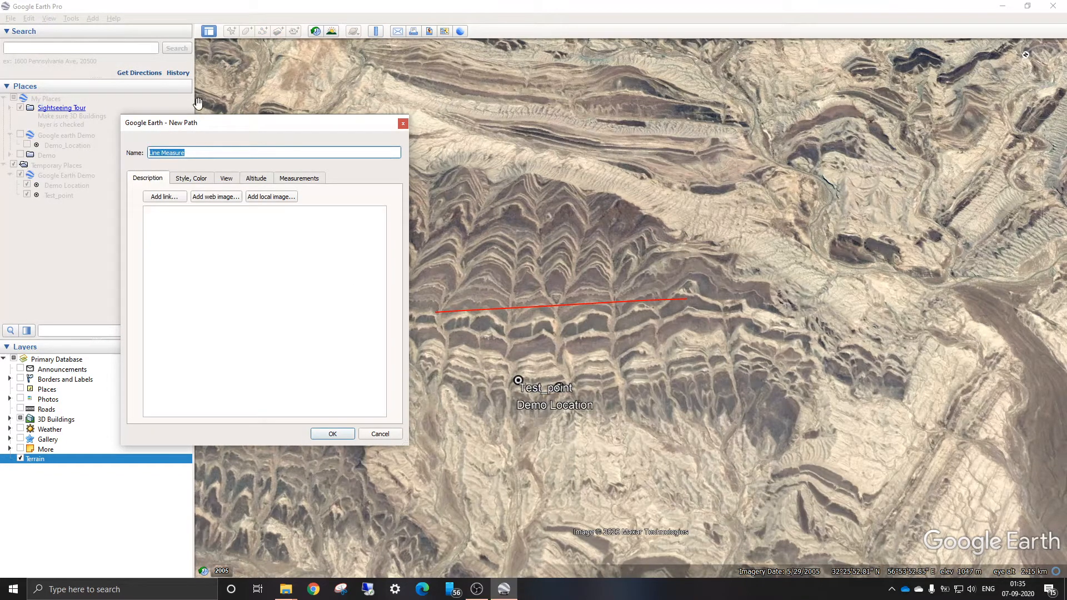
{"action": "left_click_drag", "start_coordinate": [206, 125], "coordinate": [198, 125]}
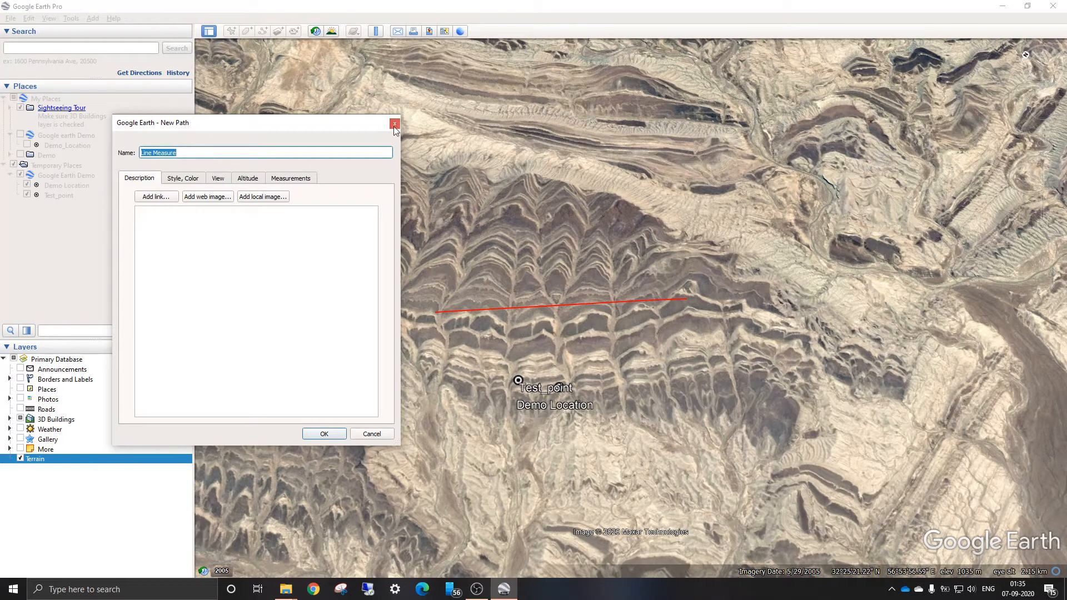
{"action": "left_click", "coordinate": [179, 152]}
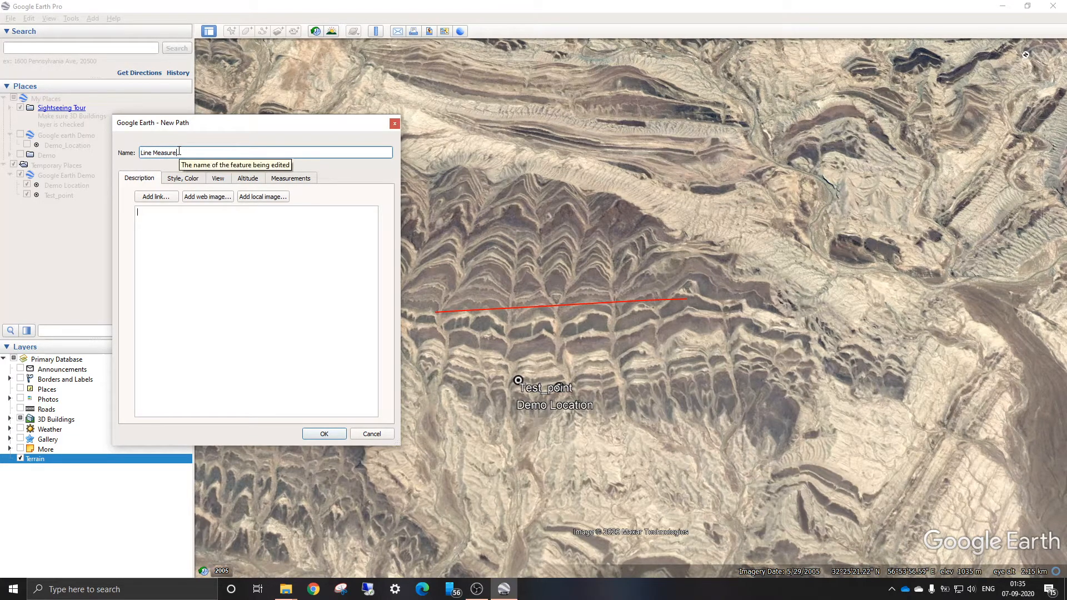
{"action": "left_click", "coordinate": [328, 434]}
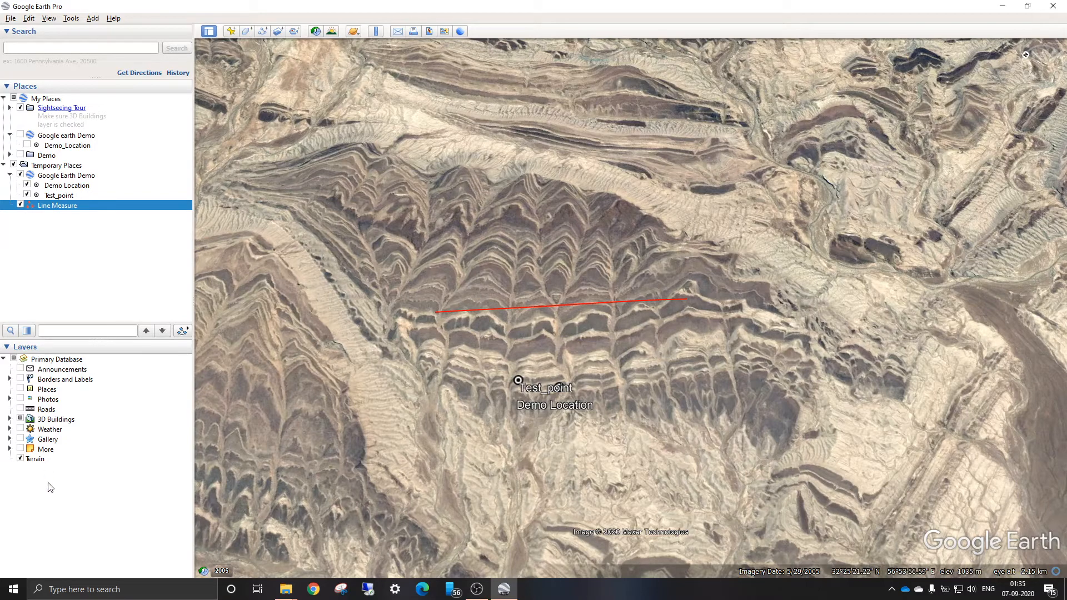
{"action": "mouse_move", "coordinate": [1042, 70]}
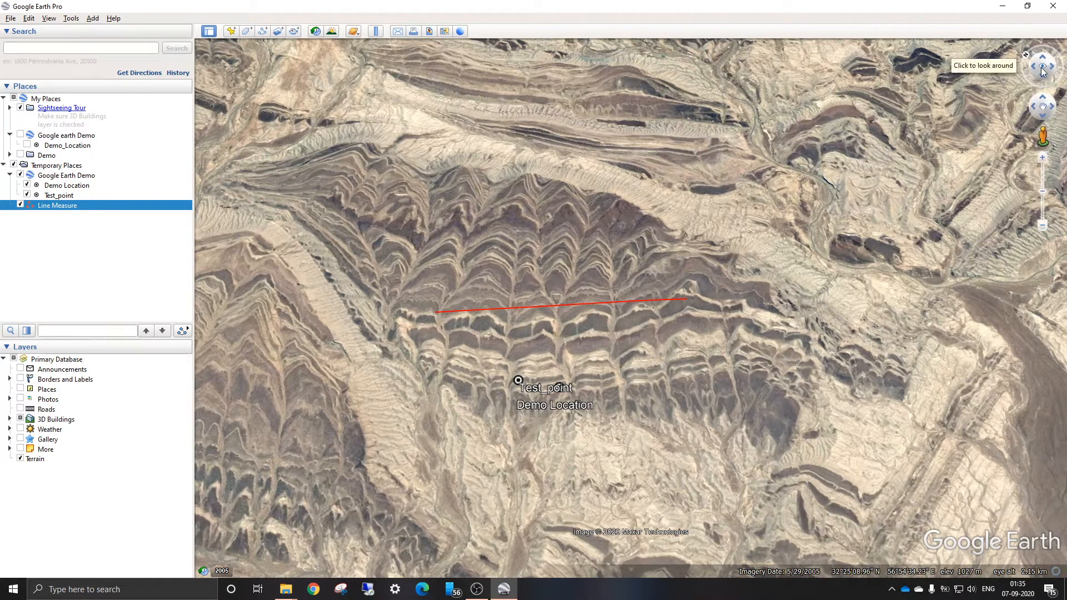
{"action": "left_click", "coordinate": [20, 205]}
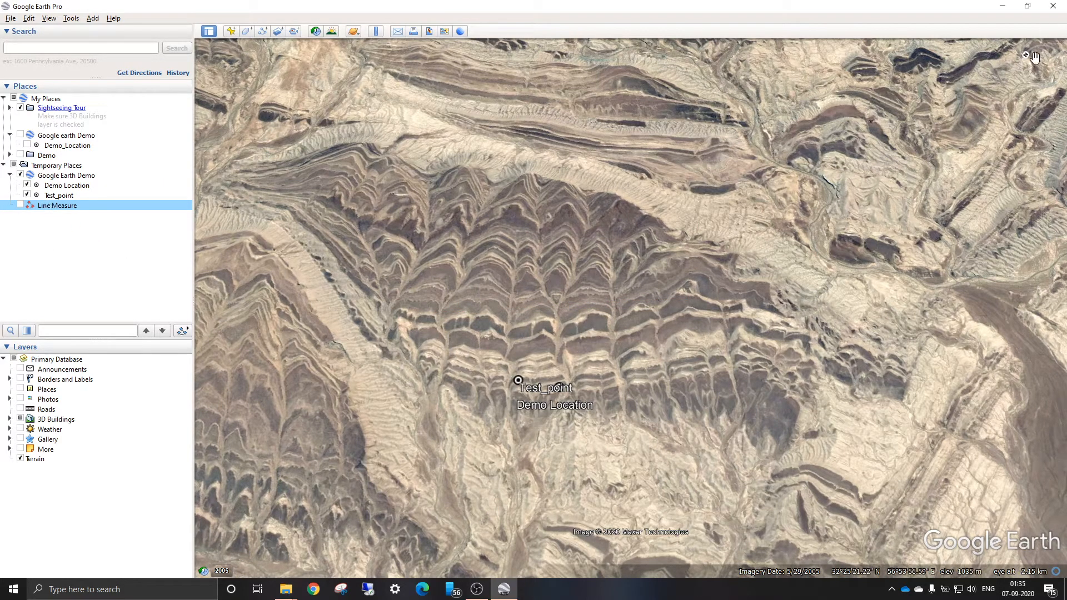
Step: Rotate the view of the rock layers, reset it to north and examine the wider area around the placemarks
{"action": "mouse_move", "coordinate": [1038, 94]}
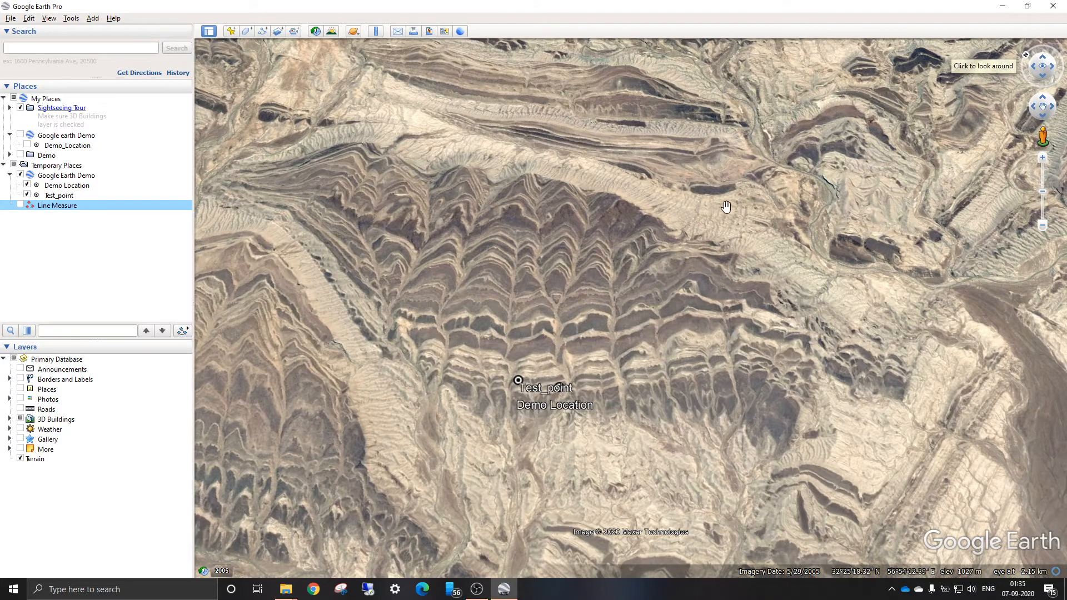
{"action": "scroll", "coordinate": [550, 307], "scroll_direction": "up", "scroll_amount": 2}
{"action": "scroll", "coordinate": [772, 253], "scroll_direction": "down", "scroll_amount": 1}
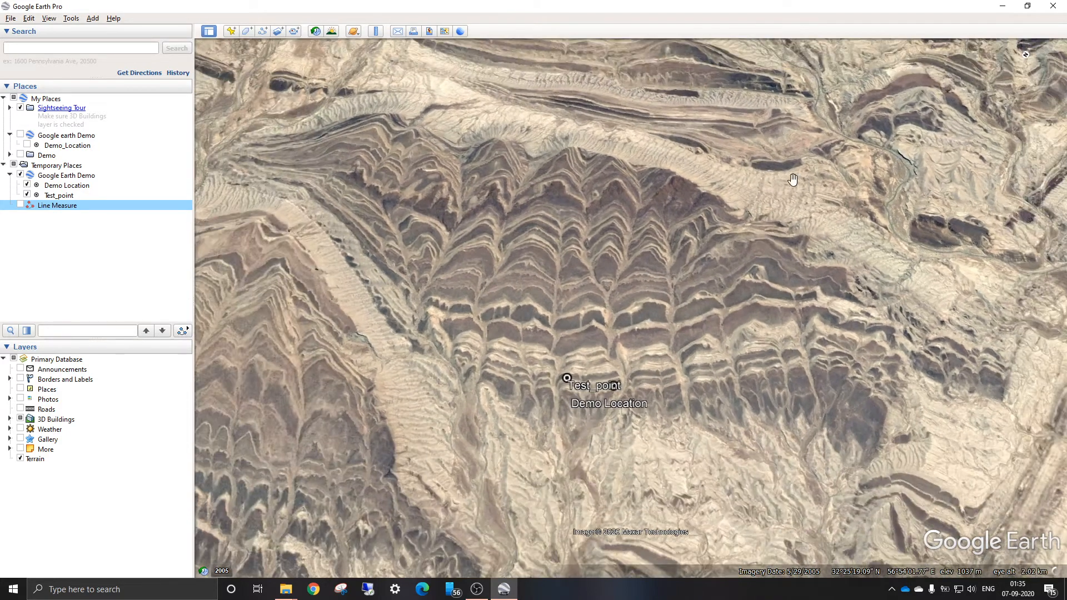
{"action": "mouse_move", "coordinate": [1039, 70]}
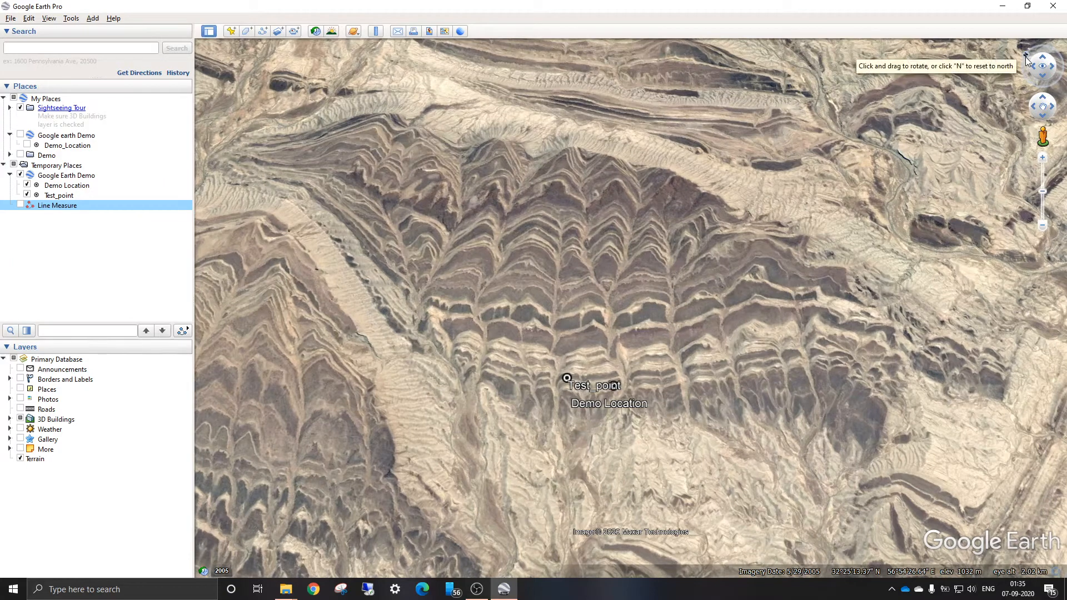
{"action": "left_click_drag", "start_coordinate": [1026, 61], "coordinate": [1039, 40]}
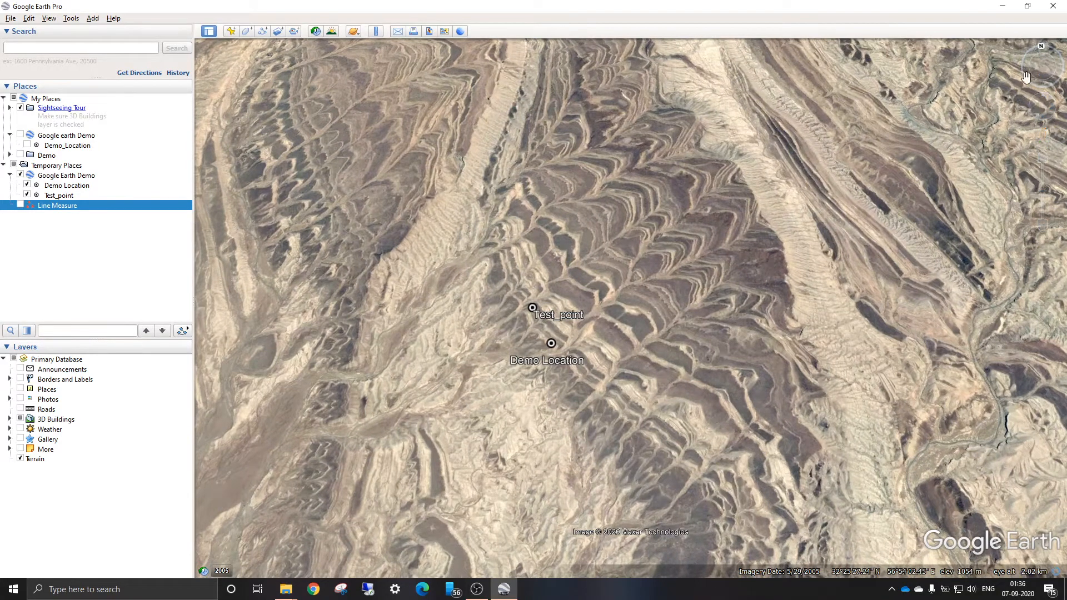
{"action": "left_click", "coordinate": [1042, 47]}
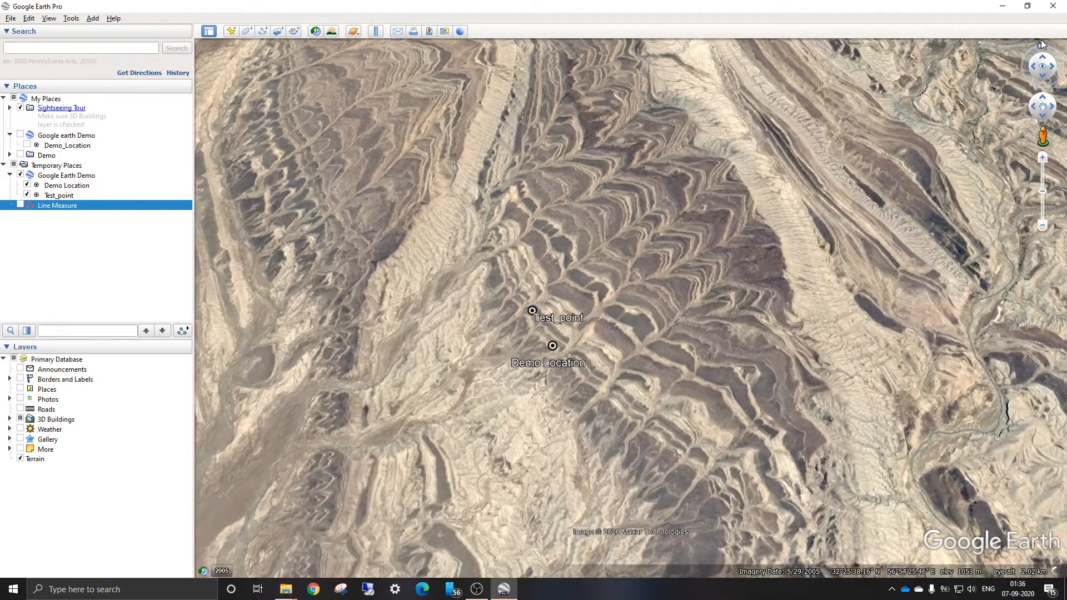
{"action": "scroll", "coordinate": [656, 234], "scroll_direction": "down", "scroll_amount": 4}
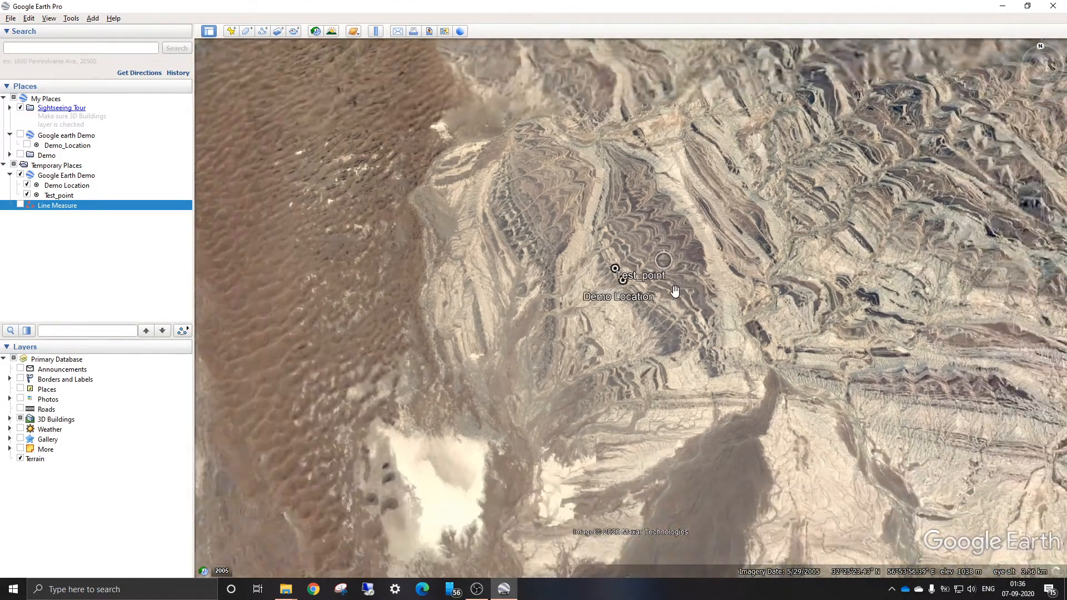
{"action": "left_click_drag", "start_coordinate": [675, 291], "coordinate": [644, 395]}
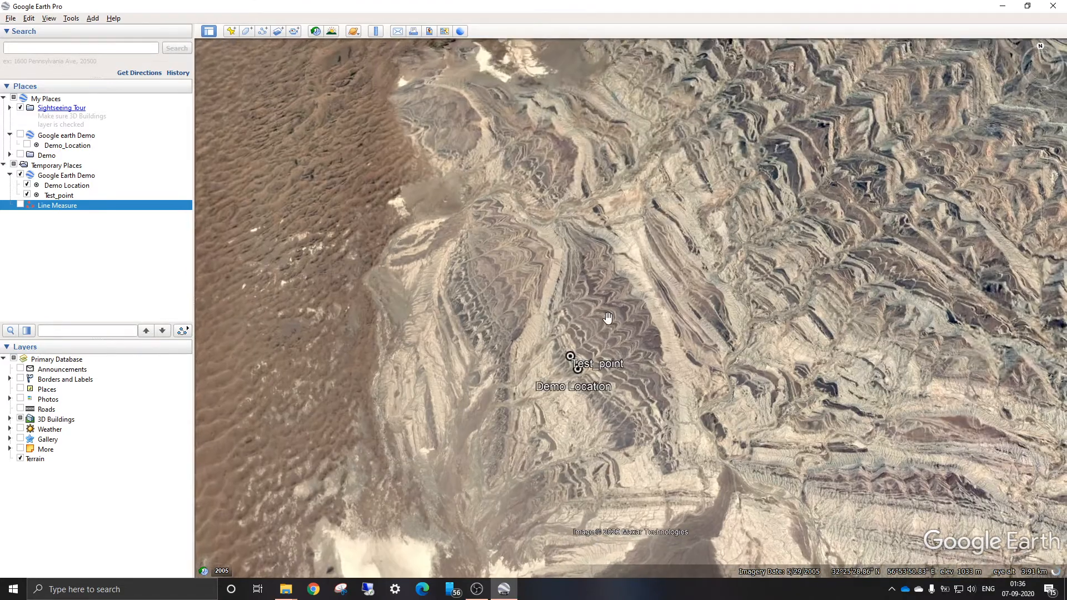
{"action": "scroll", "coordinate": [608, 317], "scroll_direction": "down", "scroll_amount": 3}
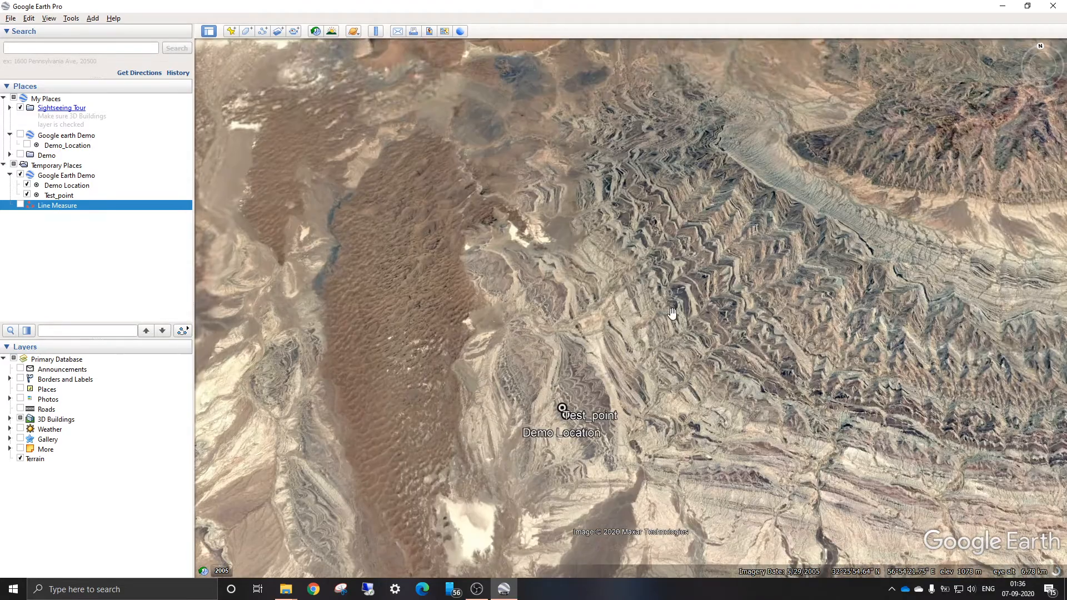
{"action": "scroll", "coordinate": [671, 354], "scroll_direction": "up", "scroll_amount": 3}
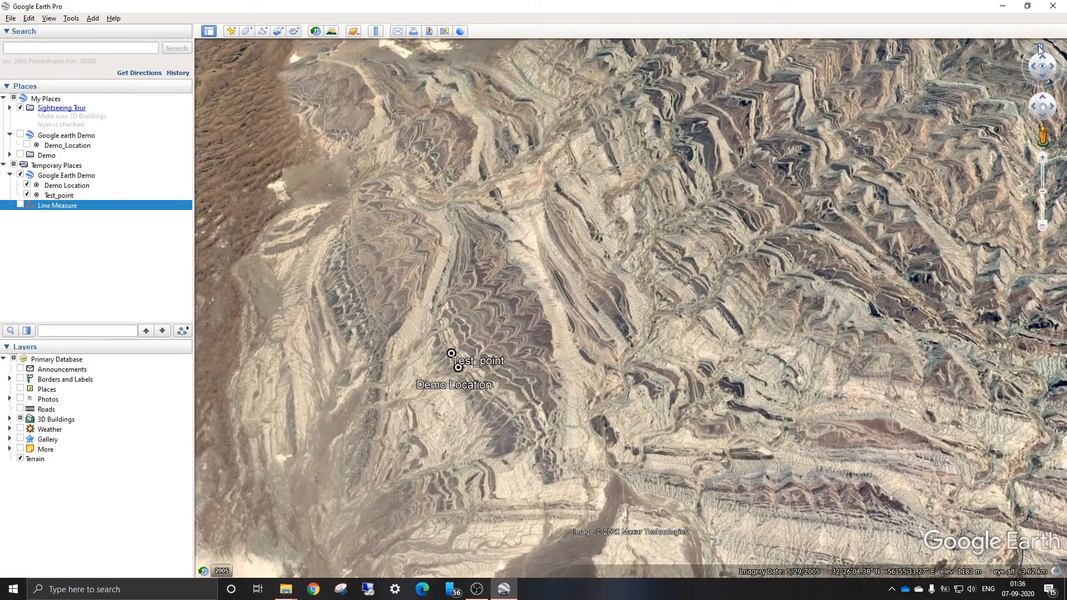
Step: Turn the view away from north and inspect the folded layers beside Test_point and Demo Location at close range
{"action": "mouse_move", "coordinate": [1035, 49]}
{"action": "left_mouse_down"}
{"action": "mouse_move", "coordinate": [1021, 71]}
{"action": "mouse_move", "coordinate": [1054, 100]}
{"action": "mouse_move", "coordinate": [1057, 66]}
{"action": "mouse_move", "coordinate": [1027, 36]}
{"action": "left_mouse_up"}
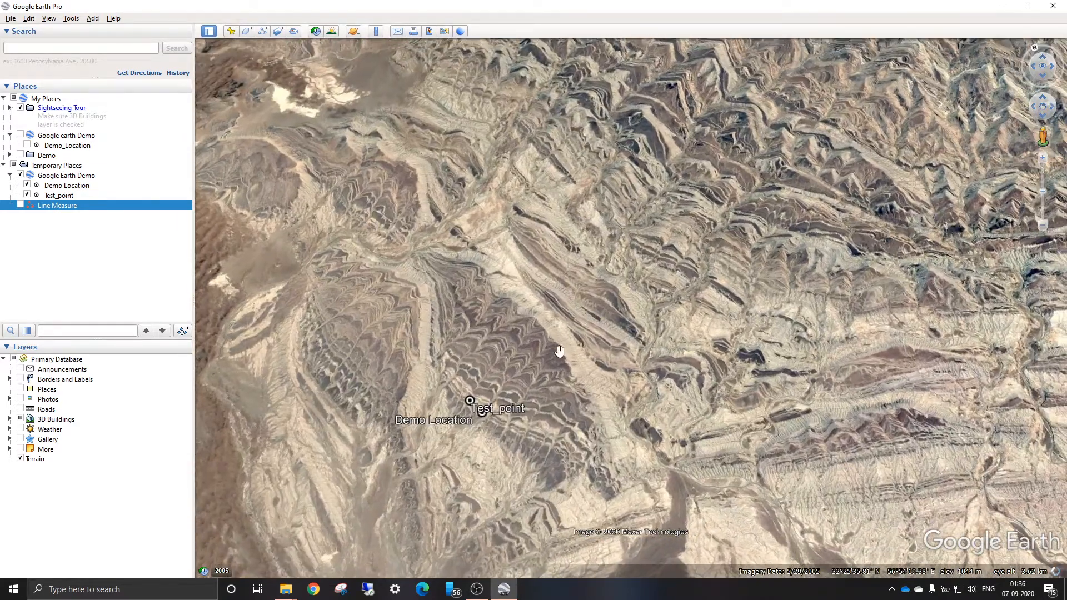
{"action": "left_click_drag", "start_coordinate": [528, 416], "coordinate": [603, 342]}
{"action": "scroll", "coordinate": [529, 326], "scroll_direction": "up", "scroll_amount": 3}
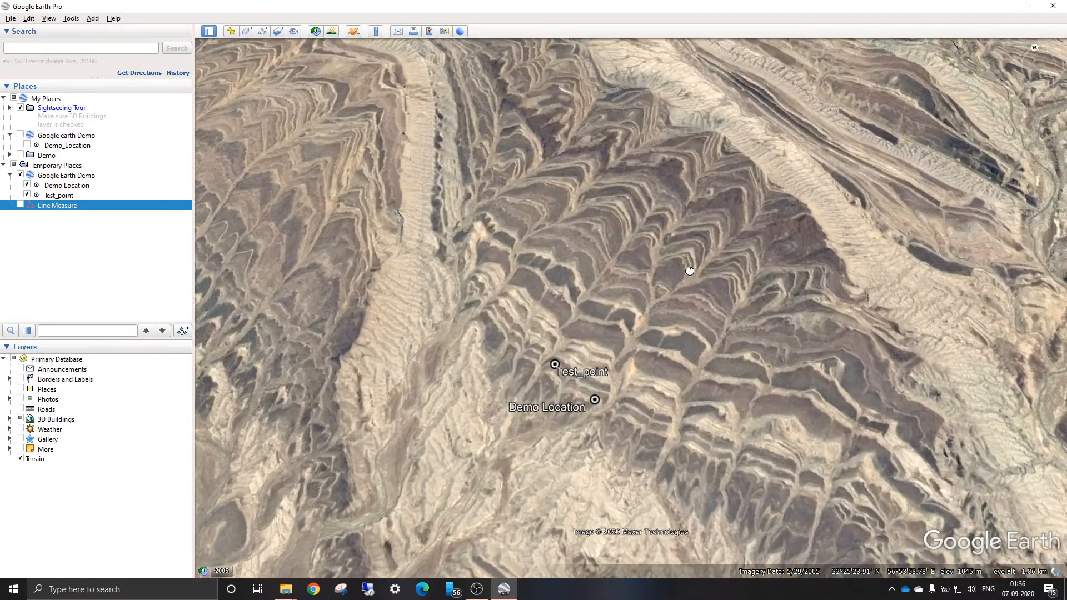
{"action": "left_click_drag", "start_coordinate": [689, 270], "coordinate": [674, 263]}
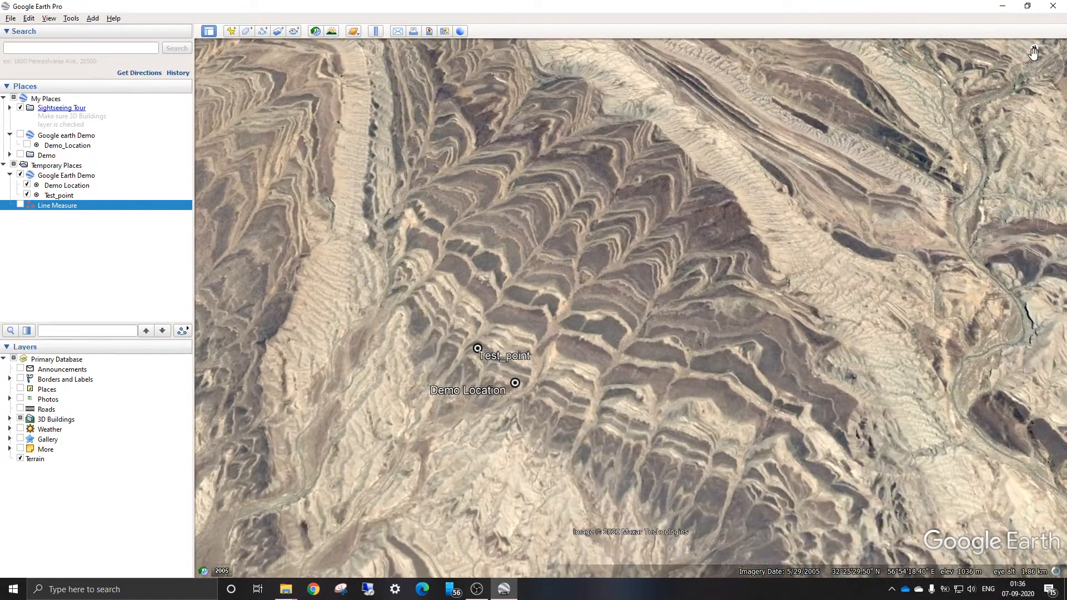
{"action": "left_click_drag", "start_coordinate": [1033, 50], "coordinate": [1026, 57]}
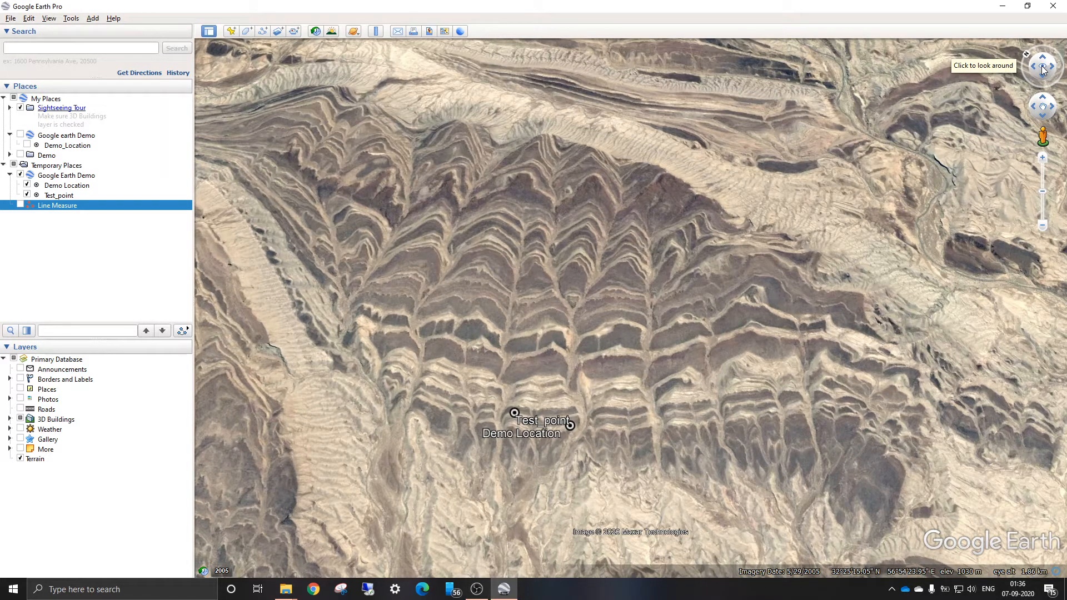
Step: Tilt the view toward the horizon and look around the surrounding folded terrain in different directions
{"action": "left_click_drag", "start_coordinate": [1043, 68], "coordinate": [1045, 103]}
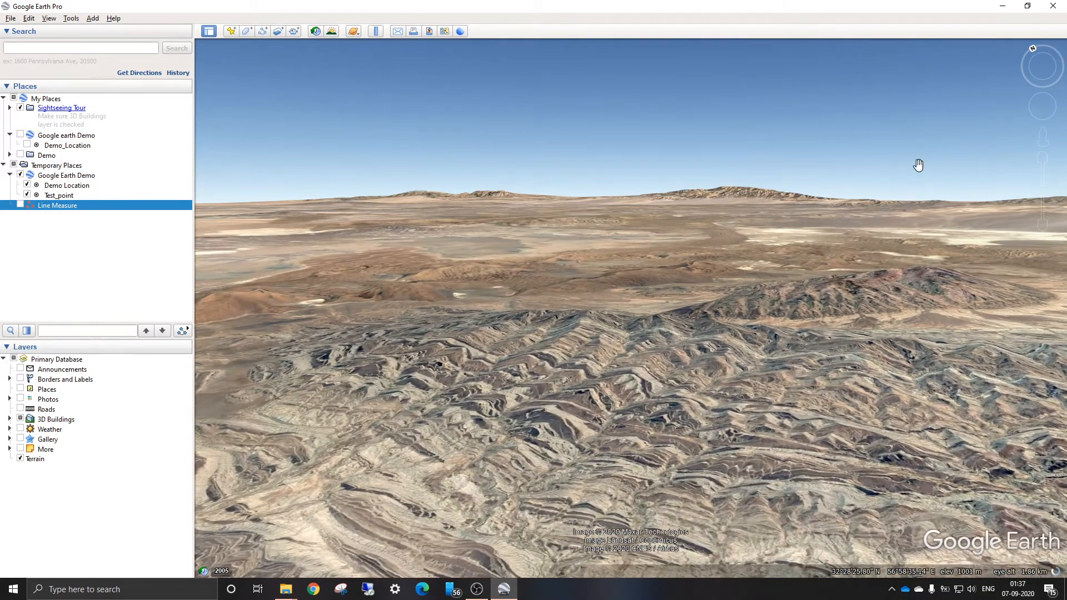
{"action": "mouse_move", "coordinate": [1034, 51]}
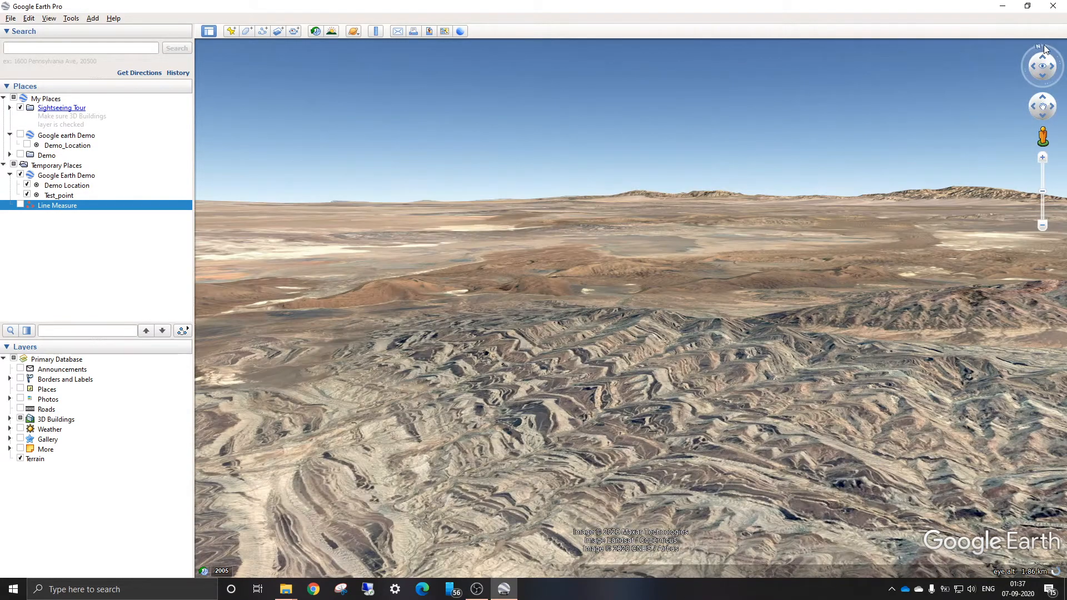
{"action": "left_click_drag", "start_coordinate": [1045, 49], "coordinate": [1059, 49]}
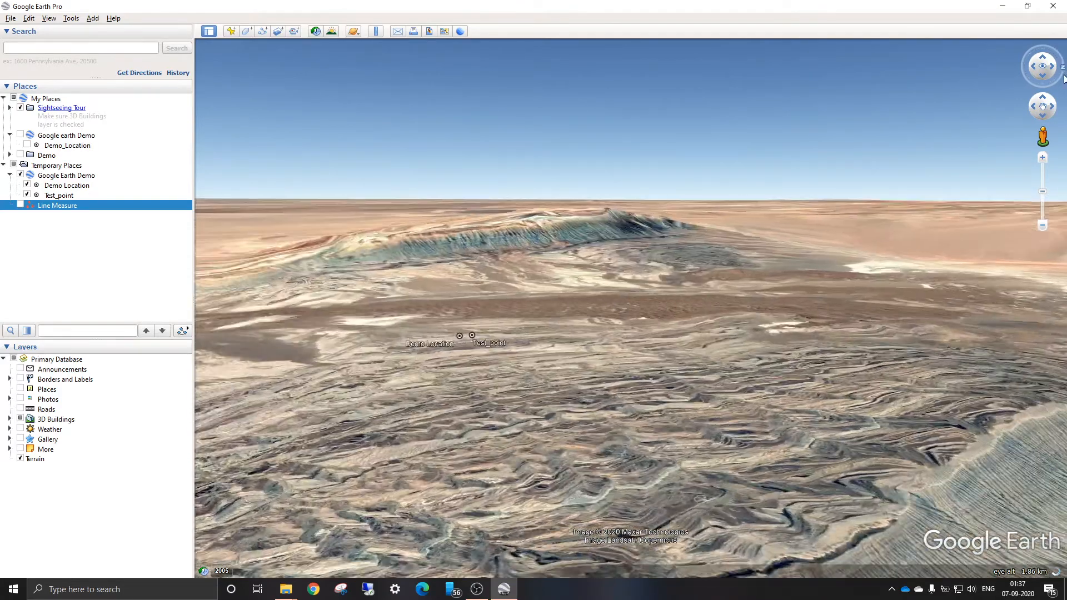
{"action": "mouse_move", "coordinate": [1063, 78]}
{"action": "left_mouse_down"}
{"action": "mouse_move", "coordinate": [1035, 103]}
{"action": "mouse_move", "coordinate": [999, 106]}
{"action": "mouse_move", "coordinate": [970, 86]}
{"action": "mouse_move", "coordinate": [955, 53]}
{"action": "left_mouse_up"}
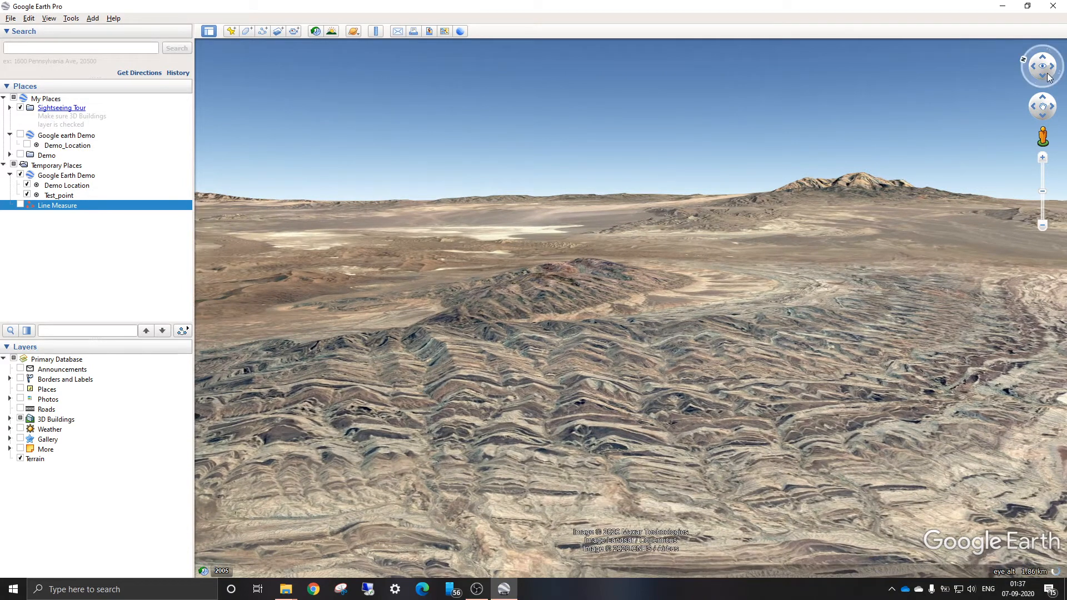
Step: Survey the wider folded terrain around the placemarks in the tilted view and return to a straight-down view
{"action": "scroll", "coordinate": [784, 239], "scroll_direction": "down", "scroll_amount": 3}
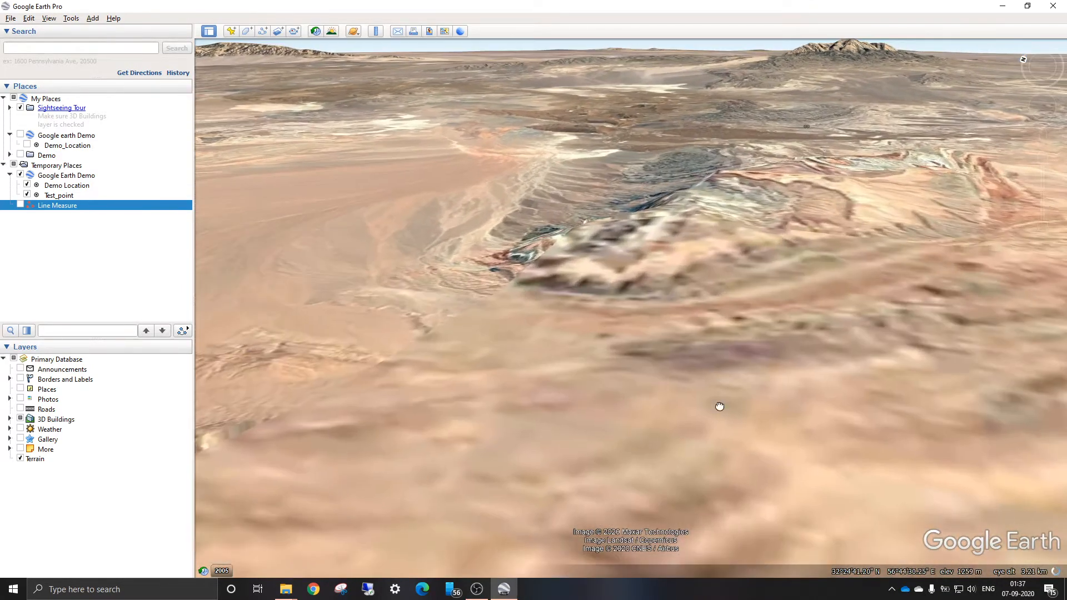
{"action": "left_click_drag", "start_coordinate": [719, 406], "coordinate": [720, 490]}
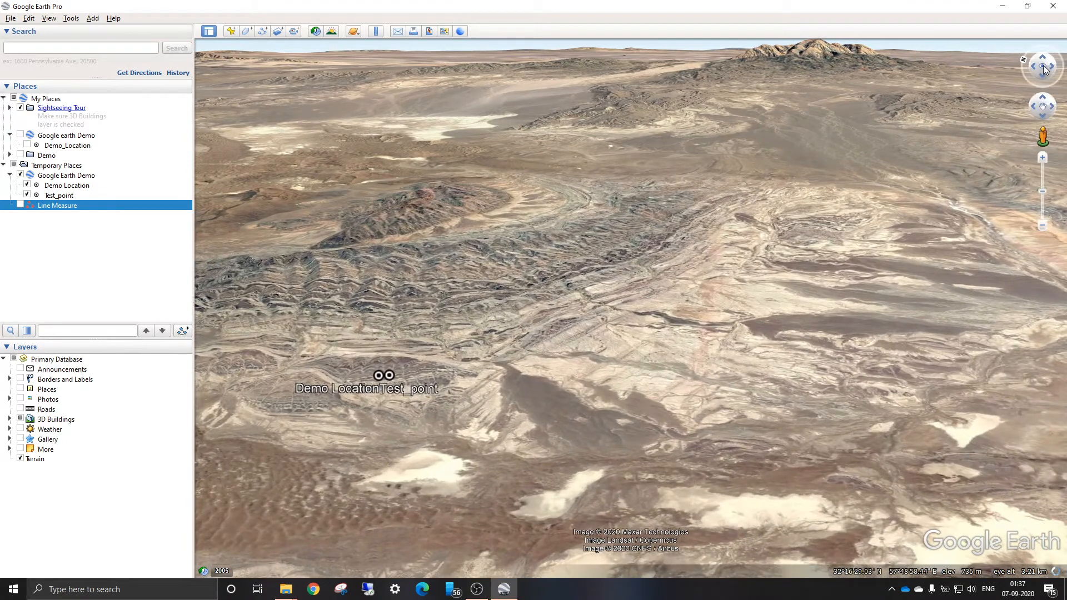
{"action": "left_click_drag", "start_coordinate": [667, 209], "coordinate": [720, 246]}
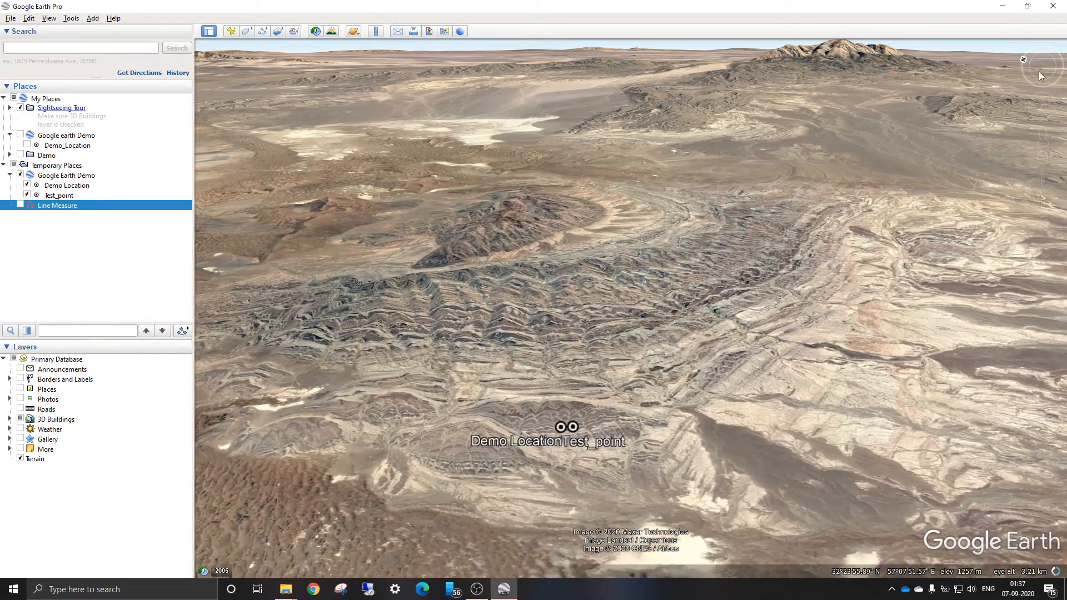
{"action": "mouse_move", "coordinate": [1046, 70]}
{"action": "left_click_drag", "start_coordinate": [1043, 68], "coordinate": [1047, 200]}
Step: Bring the straight-down view back to Demo Location and Test_point and inspect the terrain along the way
{"action": "left_click_drag", "start_coordinate": [798, 185], "coordinate": [778, 411]}
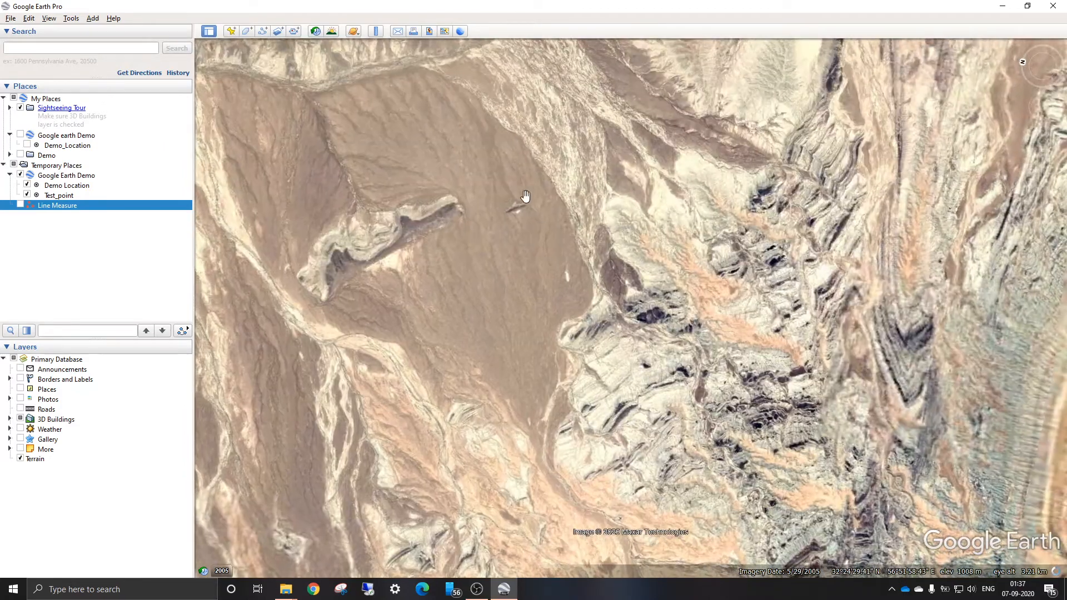
{"action": "left_click_drag", "start_coordinate": [524, 198], "coordinate": [574, 412]}
{"action": "left_click_drag", "start_coordinate": [473, 187], "coordinate": [522, 359]}
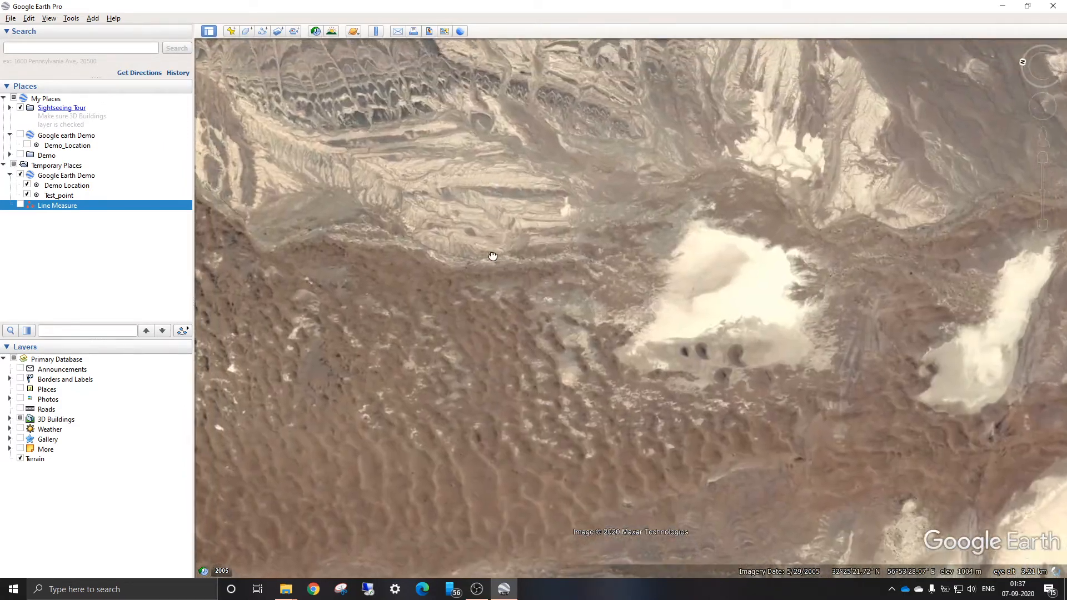
{"action": "left_click_drag", "start_coordinate": [485, 202], "coordinate": [514, 342]}
{"action": "left_click_drag", "start_coordinate": [635, 245], "coordinate": [587, 313]}
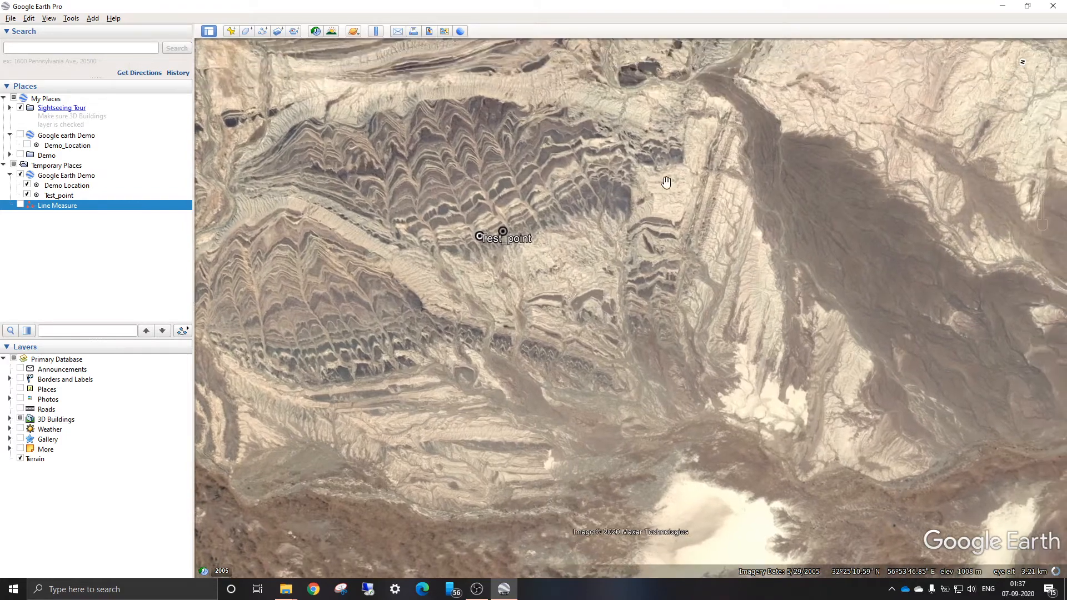
{"action": "left_click_drag", "start_coordinate": [665, 176], "coordinate": [671, 144]}
{"action": "left_click_drag", "start_coordinate": [591, 135], "coordinate": [601, 182]}
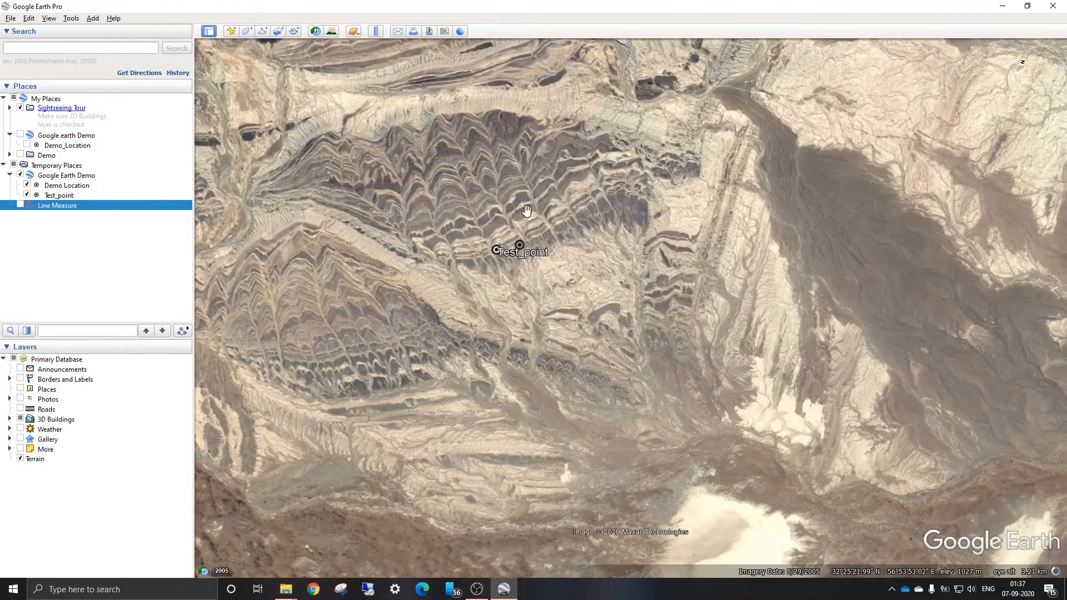
{"action": "scroll", "coordinate": [526, 211], "scroll_direction": "up", "scroll_amount": 3}
{"action": "left_click_drag", "start_coordinate": [671, 191], "coordinate": [700, 219]}
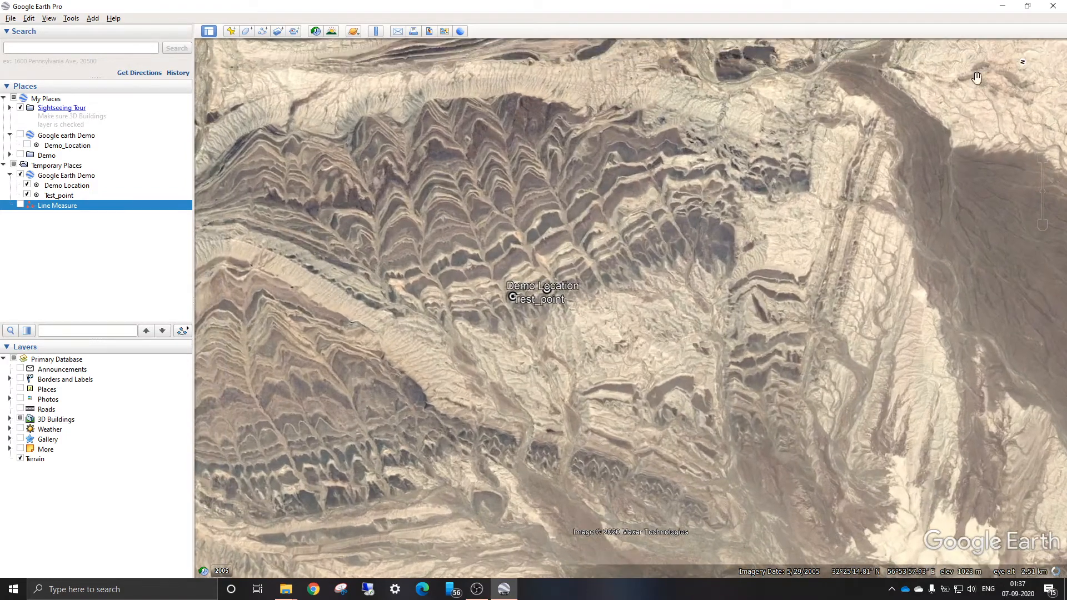
Step: Examine the folded rock layers around Demo Location and Test_point from directly above at closer range
{"action": "left_click", "coordinate": [1045, 76]}
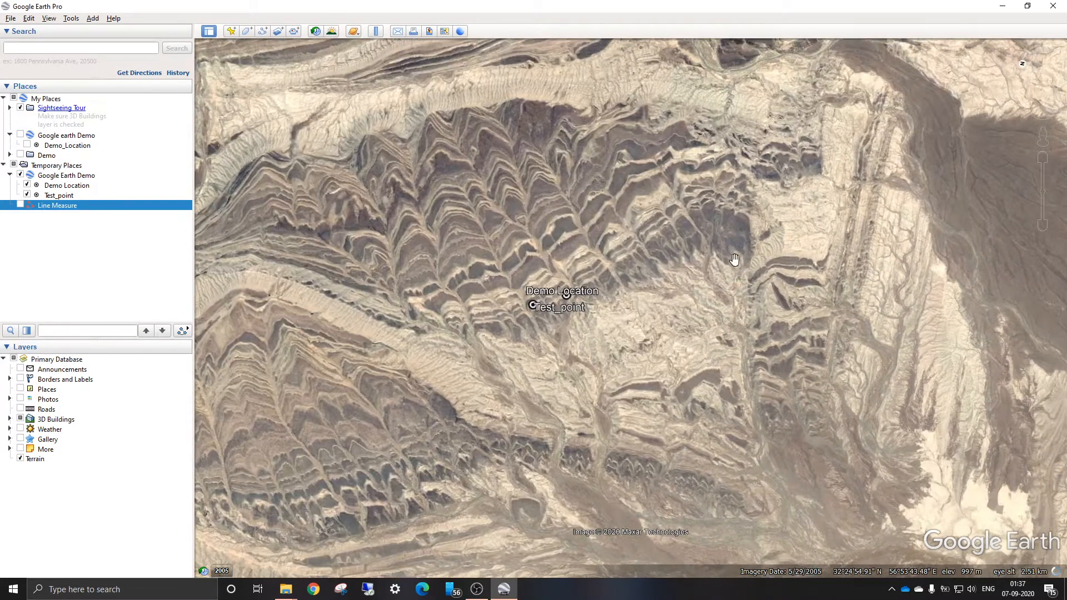
{"action": "left_click_drag", "start_coordinate": [714, 391], "coordinate": [815, 378]}
{"action": "left_click_drag", "start_coordinate": [826, 458], "coordinate": [776, 473]}
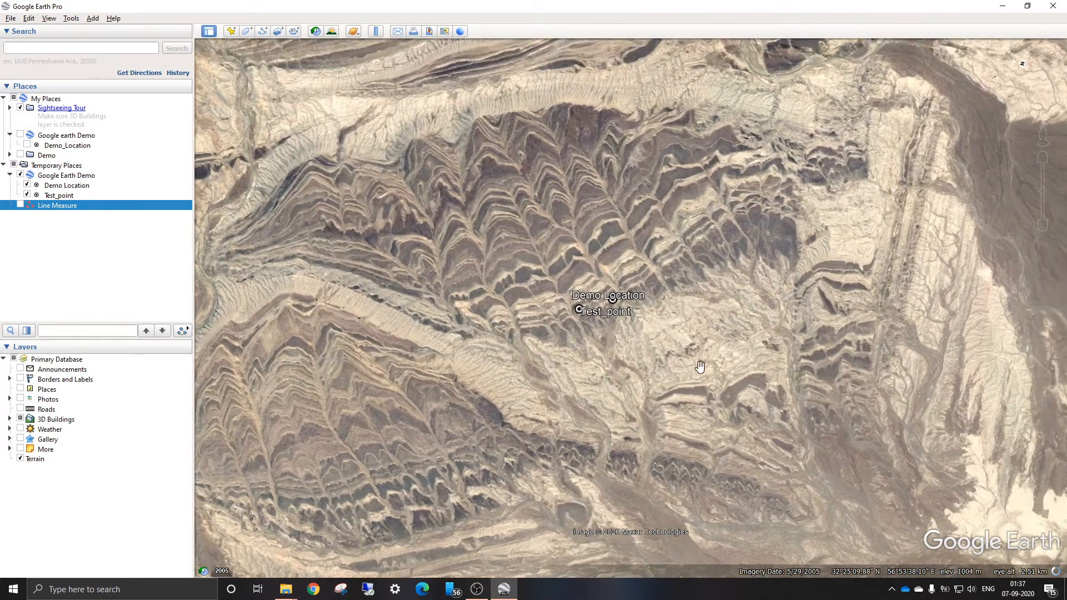
{"action": "scroll", "coordinate": [623, 248], "scroll_direction": "up", "scroll_amount": 2}
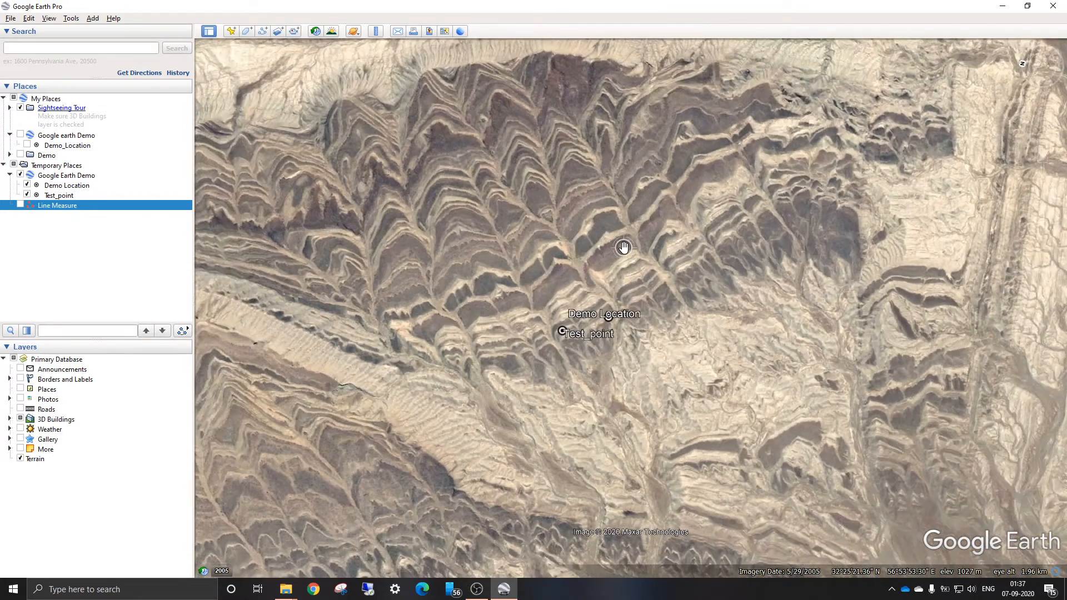
{"action": "scroll", "coordinate": [622, 248], "scroll_direction": "up", "scroll_amount": 2}
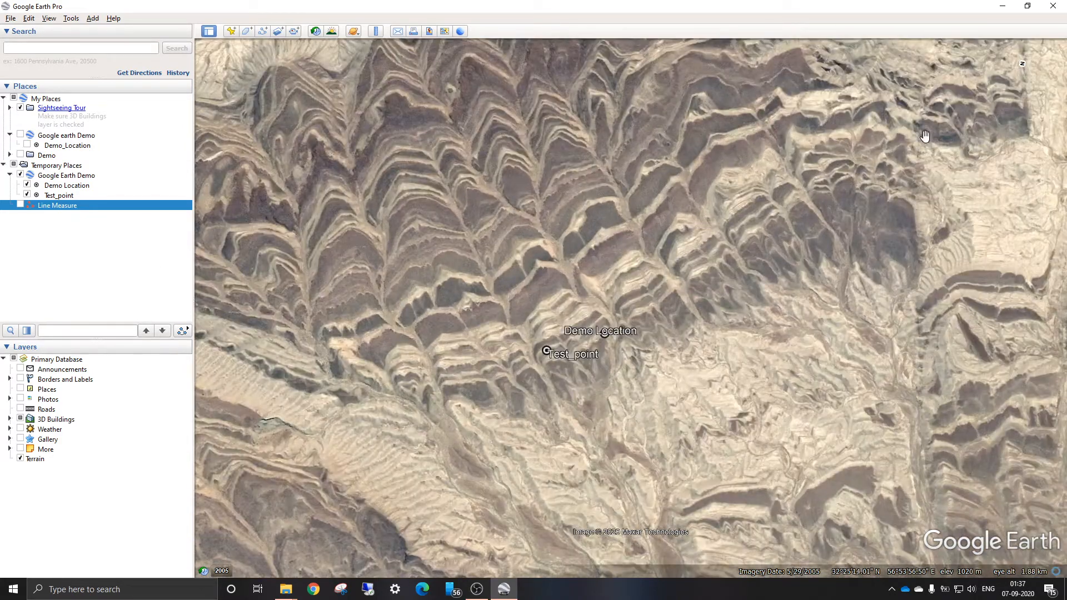
{"action": "left_click_drag", "start_coordinate": [582, 253], "coordinate": [605, 257]}
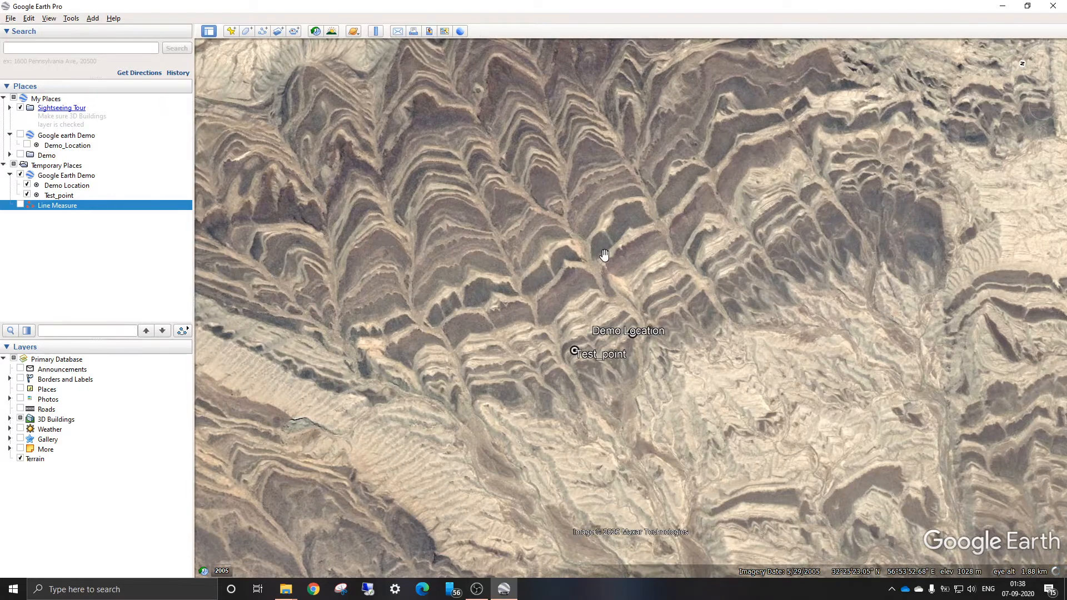
{"action": "scroll", "coordinate": [526, 248], "scroll_direction": "down", "scroll_amount": 2}
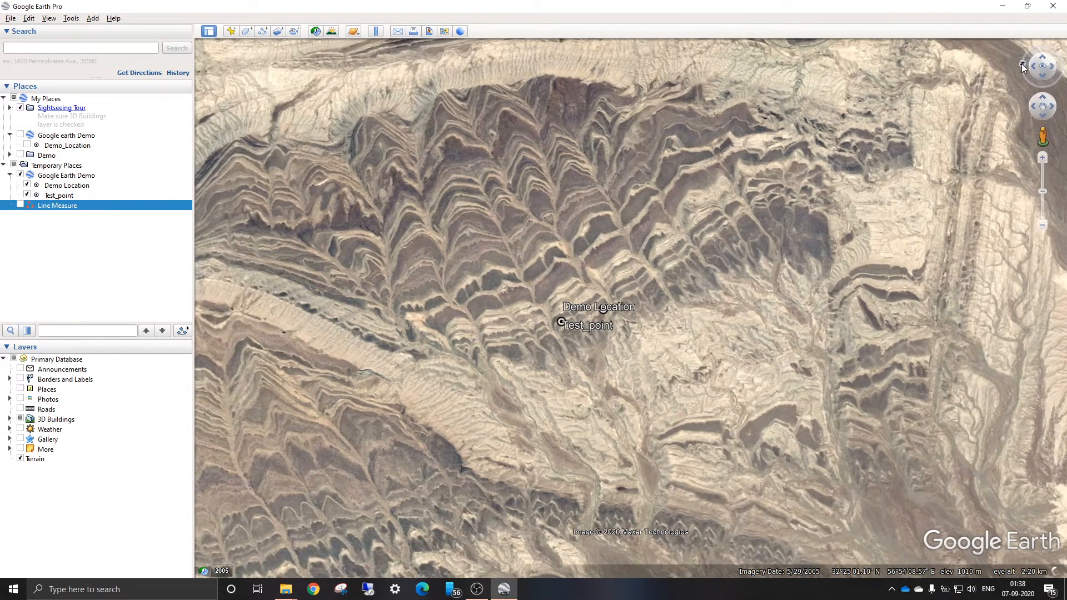
Step: Rotate the map so the rock layers beside the placemarks run roughly horizontally and examine their pattern
{"action": "left_click", "coordinate": [1021, 62]}
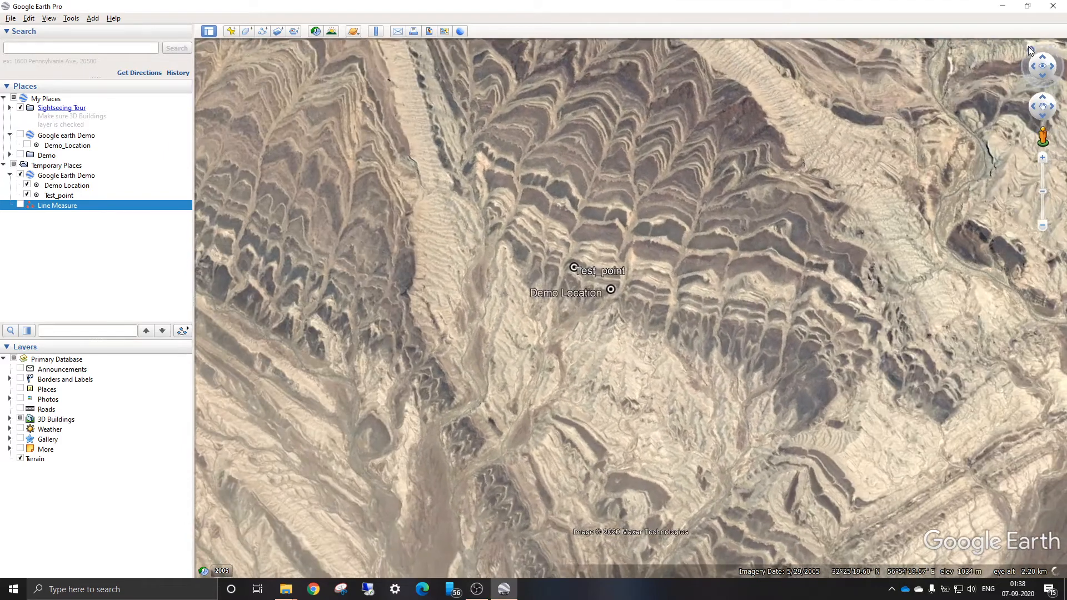
{"action": "scroll", "coordinate": [591, 260], "scroll_direction": "up", "scroll_amount": 2}
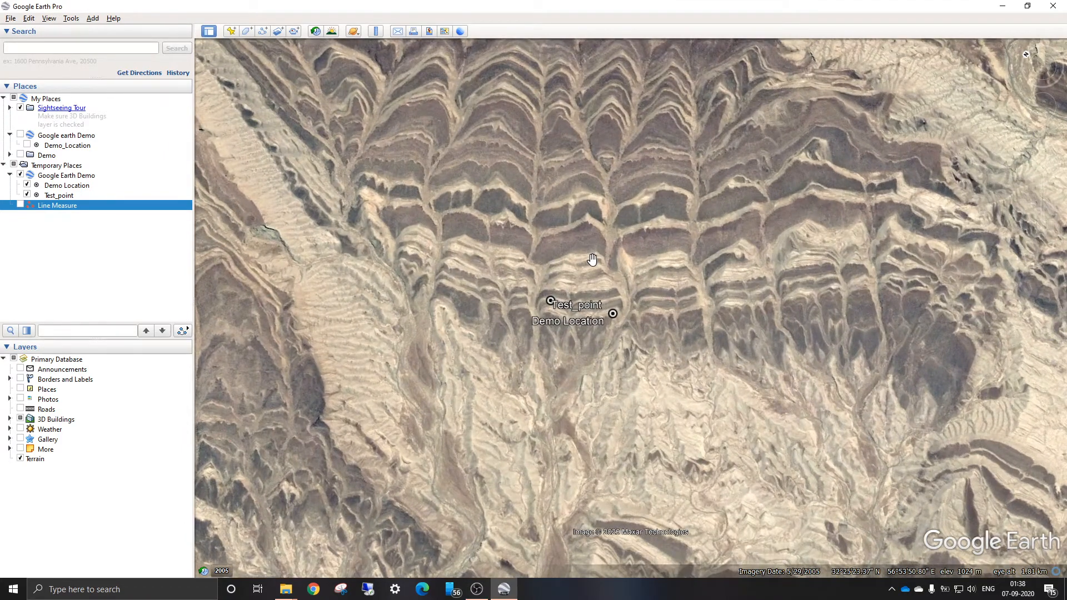
{"action": "scroll", "coordinate": [422, 246], "scroll_direction": "down", "scroll_amount": 1}
{"action": "scroll", "coordinate": [455, 239], "scroll_direction": "down", "scroll_amount": 1}
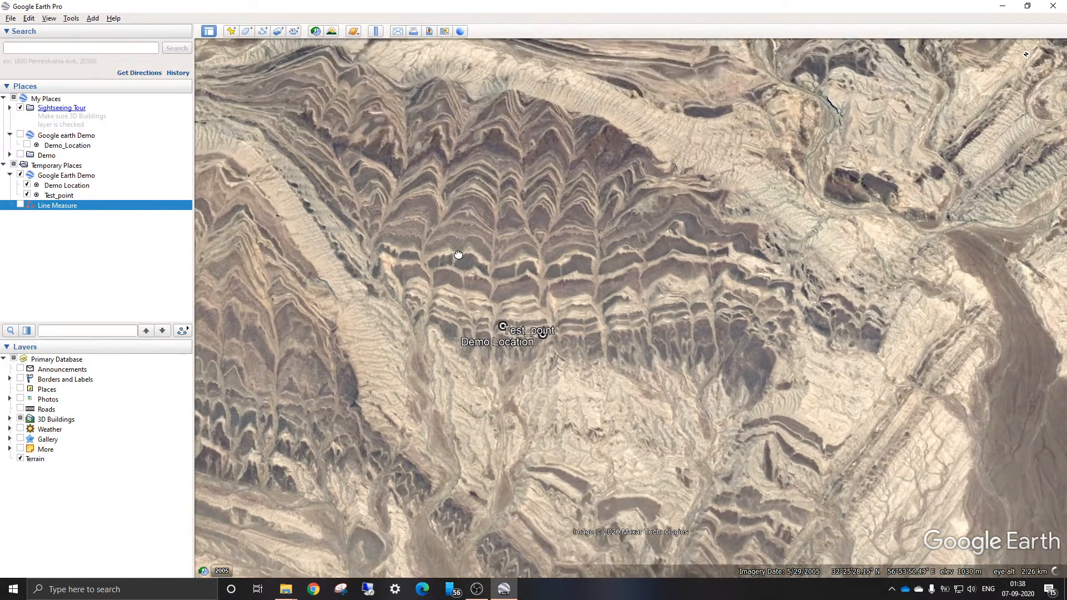
{"action": "scroll", "coordinate": [454, 269], "scroll_direction": "up", "scroll_amount": 1}
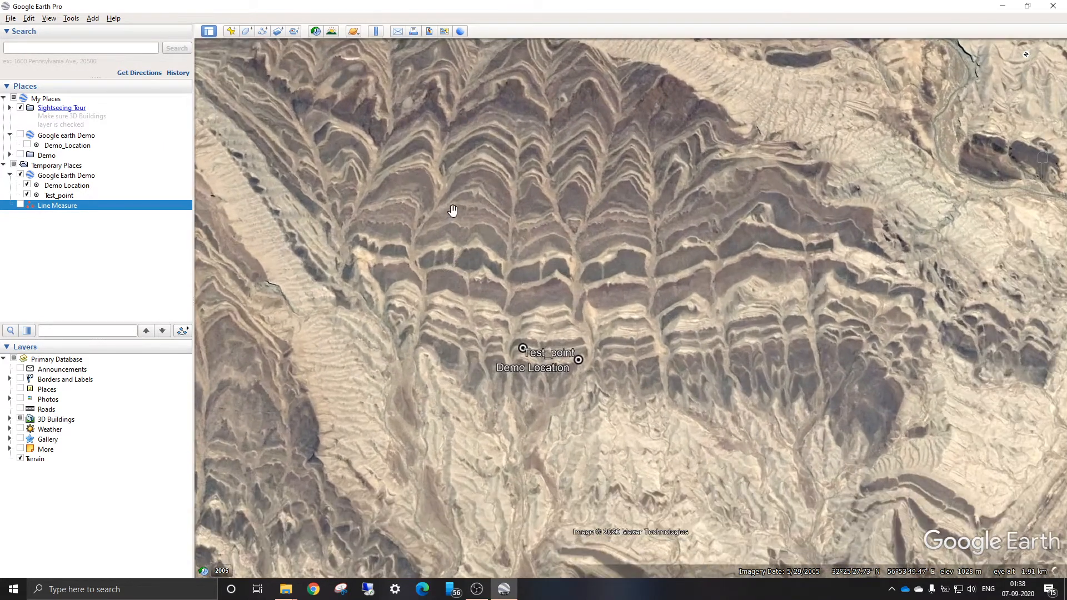
{"action": "left_click_drag", "start_coordinate": [453, 210], "coordinate": [422, 240]}
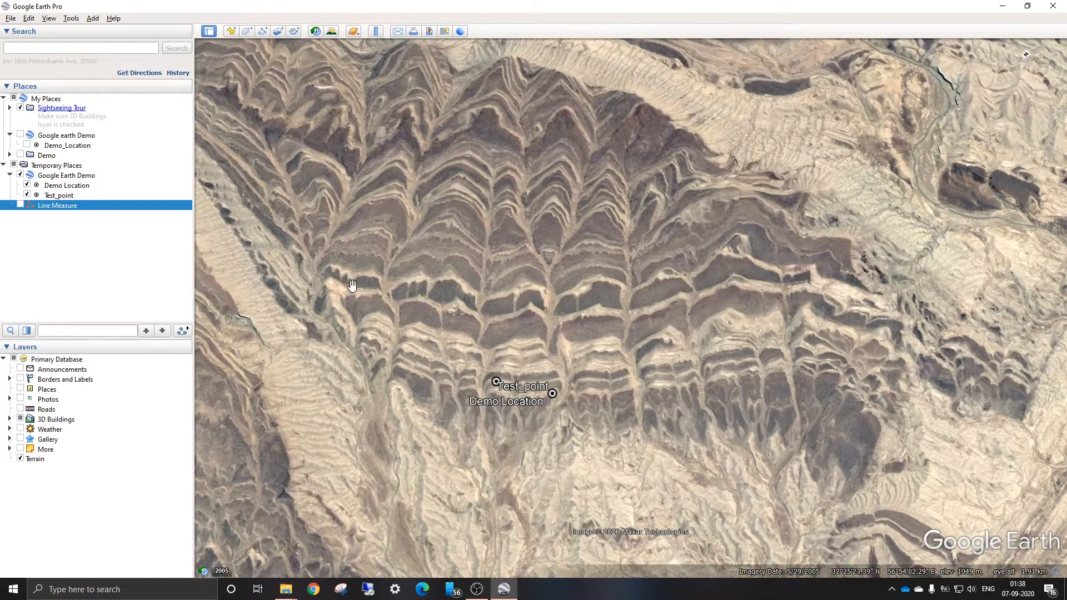
{"action": "scroll", "coordinate": [413, 285], "scroll_direction": "up", "scroll_amount": 1}
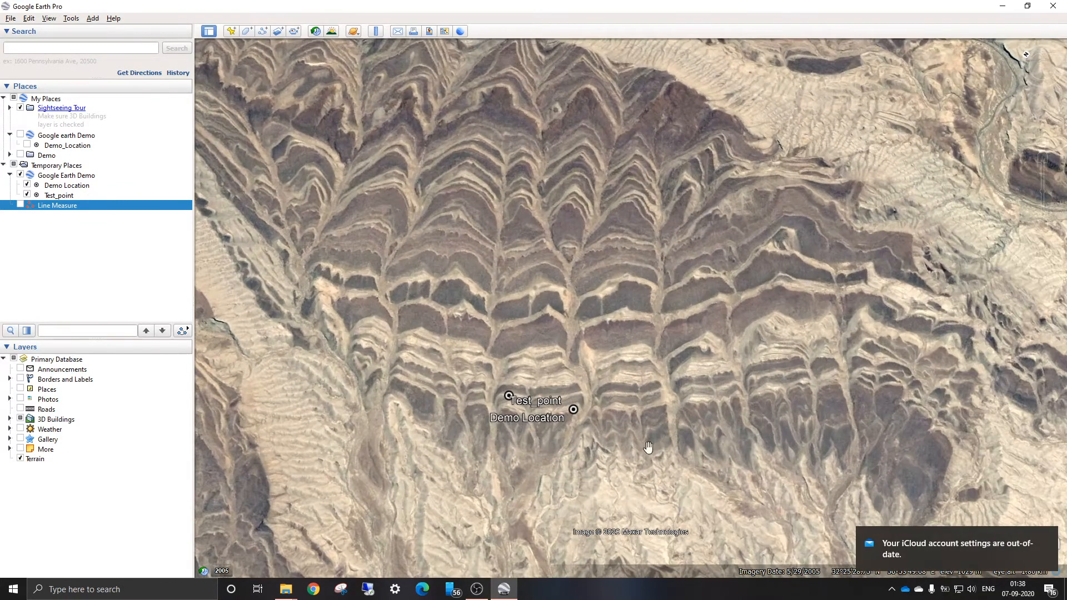
Step: Dismiss the iCloud notification and compare the layer bands beside Test_point at close range and from farther out
{"action": "left_click", "coordinate": [1047, 537]}
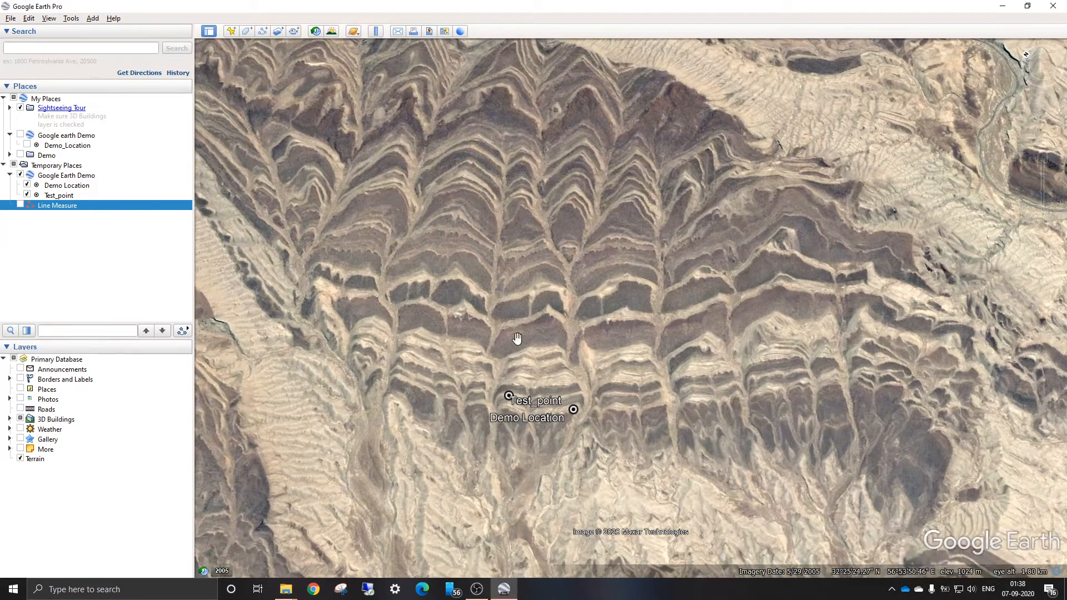
{"action": "left_click_drag", "start_coordinate": [428, 269], "coordinate": [433, 312]}
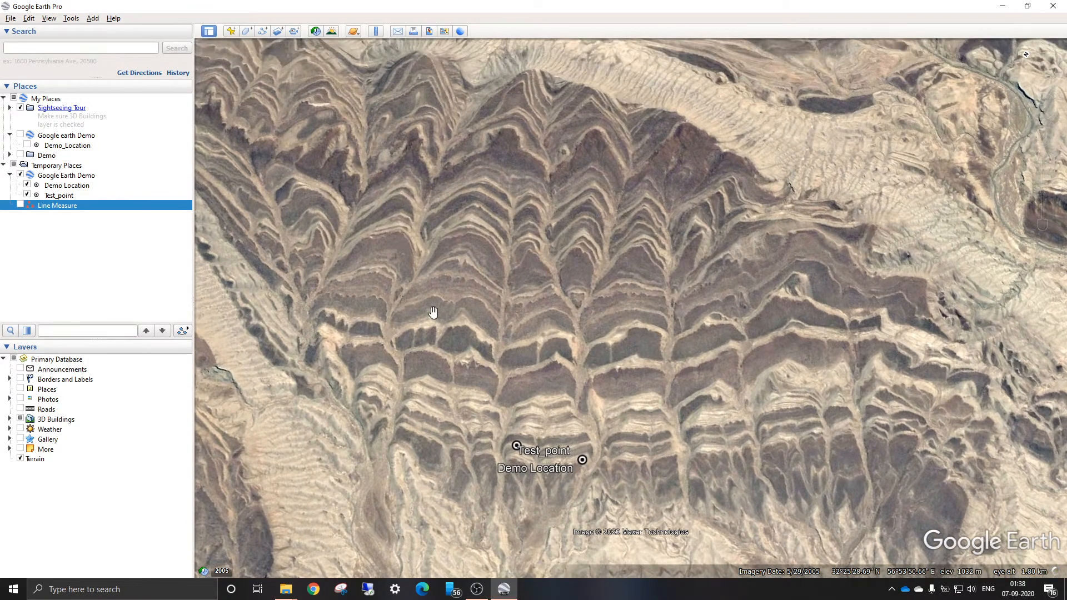
{"action": "scroll", "coordinate": [427, 282], "scroll_direction": "up", "scroll_amount": 2}
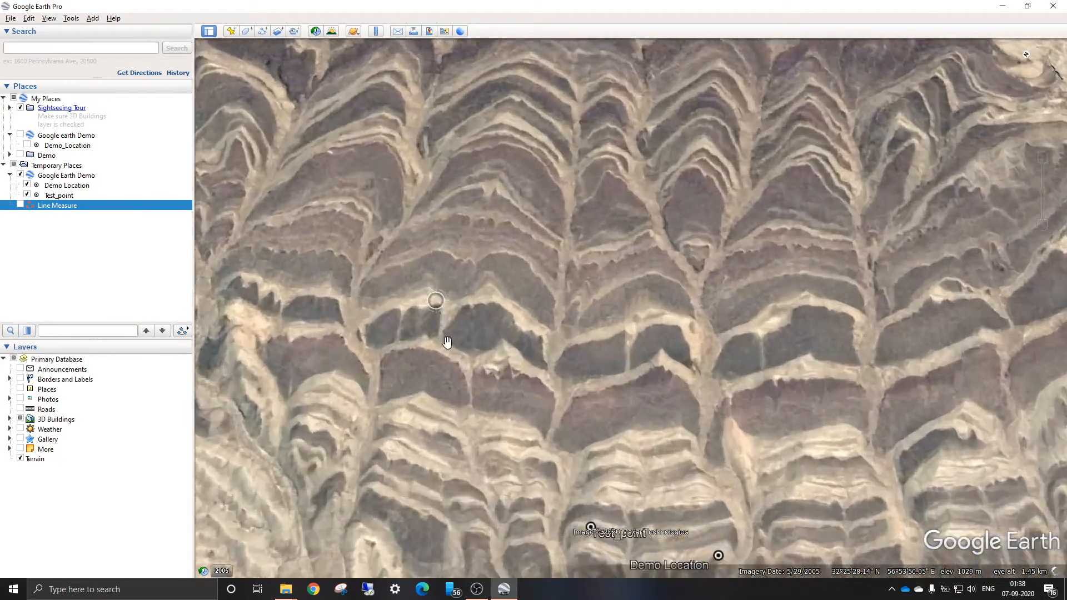
{"action": "scroll", "coordinate": [445, 331], "scroll_direction": "down", "scroll_amount": 2}
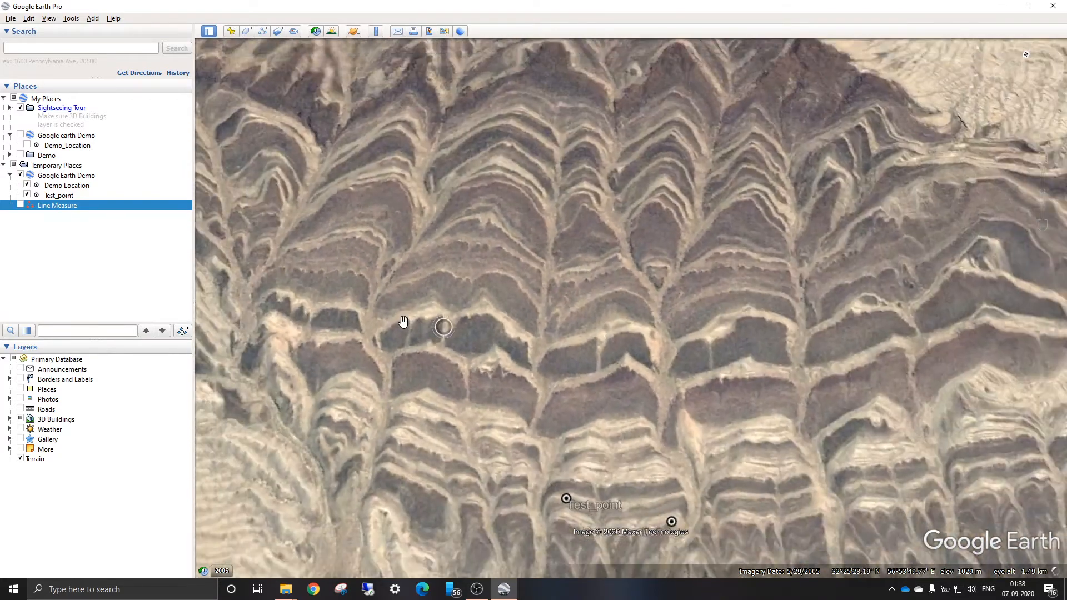
{"action": "scroll", "coordinate": [395, 315], "scroll_direction": "down", "scroll_amount": 1}
{"action": "scroll", "coordinate": [525, 288], "scroll_direction": "down", "scroll_amount": 1}
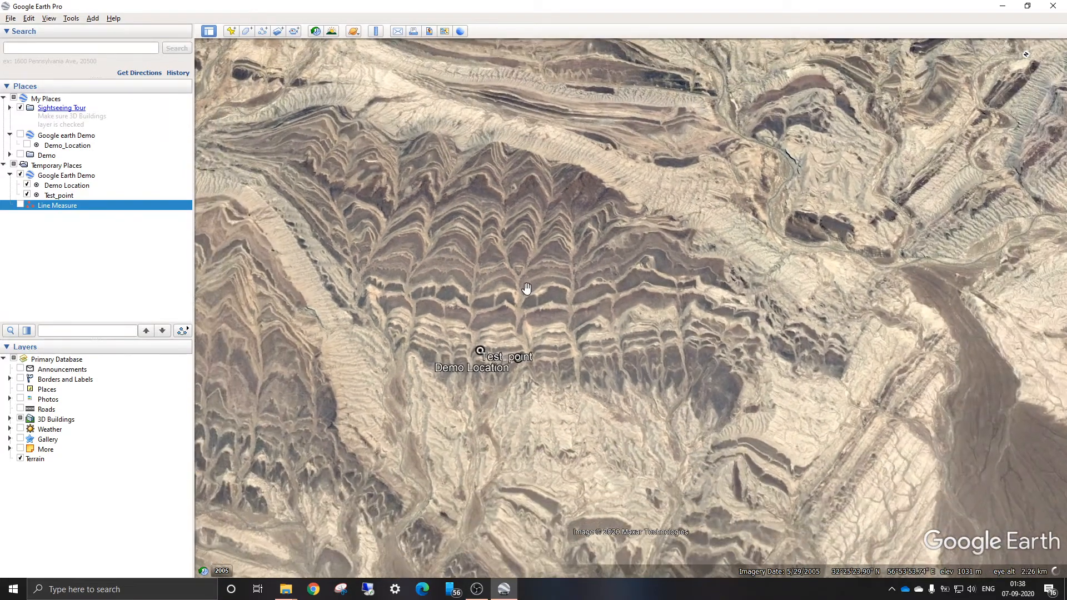
{"action": "scroll", "coordinate": [434, 311], "scroll_direction": "up", "scroll_amount": 1}
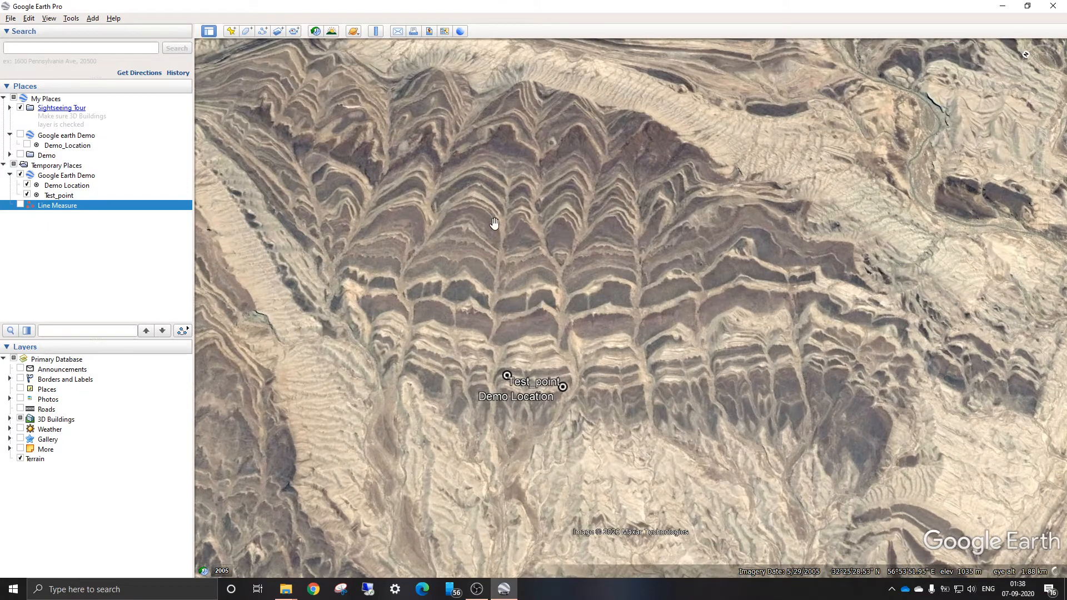
{"action": "scroll", "coordinate": [489, 245], "scroll_direction": "up", "scroll_amount": 1}
{"action": "scroll", "coordinate": [482, 270], "scroll_direction": "down", "scroll_amount": 1}
{"action": "scroll", "coordinate": [483, 303], "scroll_direction": "up", "scroll_amount": 1}
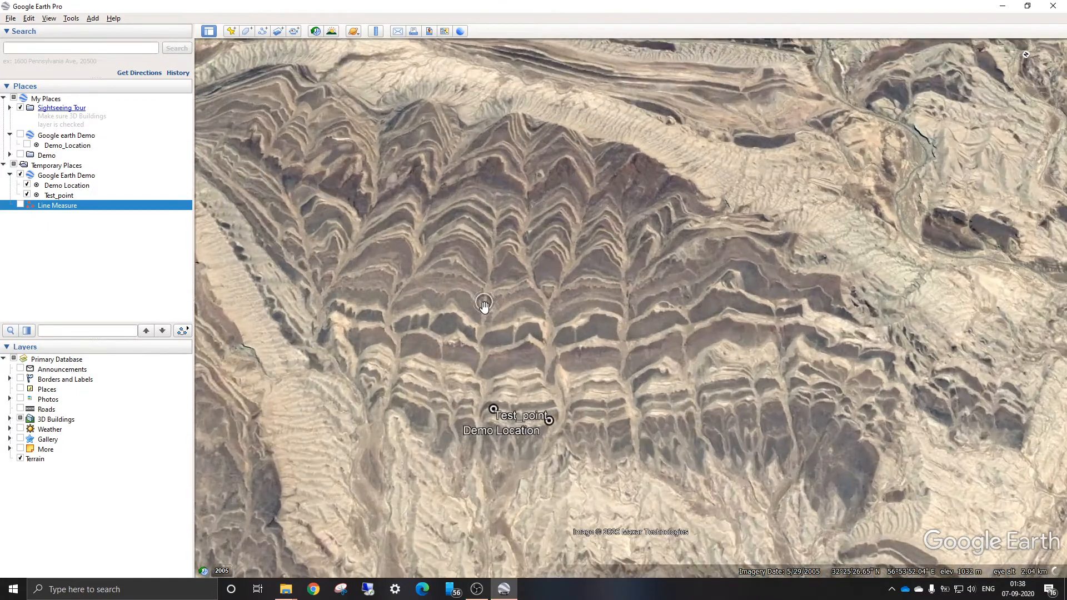
{"action": "left_click", "coordinate": [477, 589]}
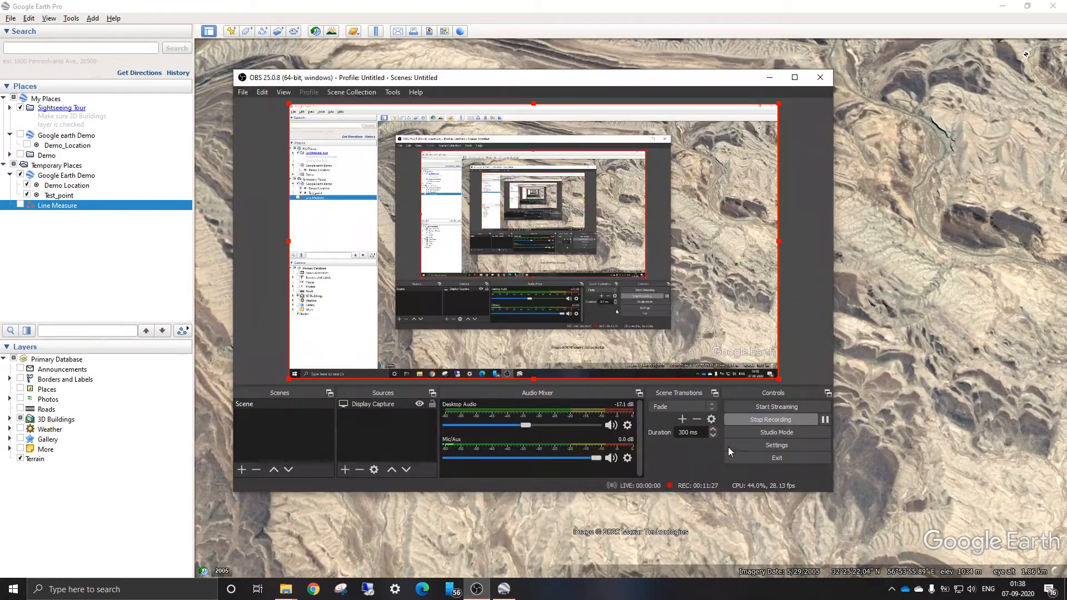
{"action": "left_click", "coordinate": [769, 78]}
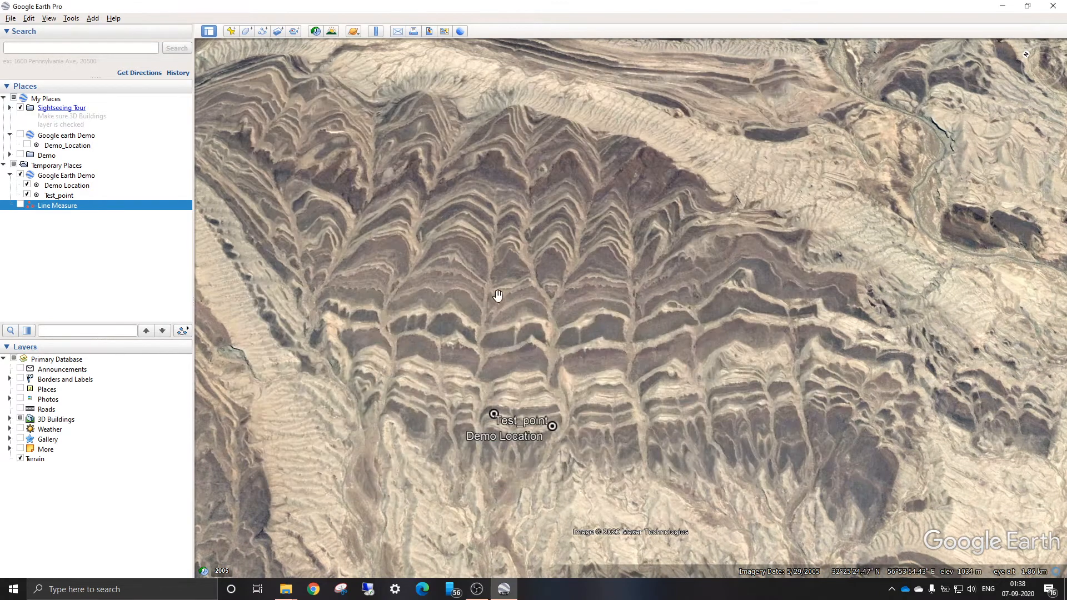
Step: Review the overall fold pattern of the rock layers surrounding Test_point and Demo Location
{"action": "scroll", "coordinate": [496, 293], "scroll_direction": "down", "scroll_amount": 1}
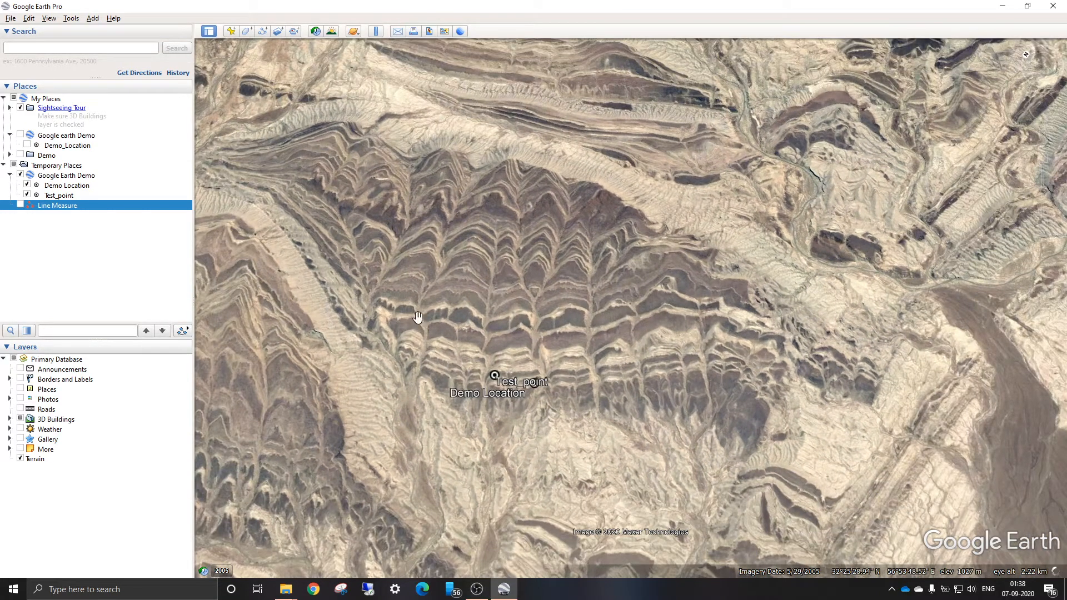
{"action": "scroll", "coordinate": [417, 316], "scroll_direction": "up", "scroll_amount": 1}
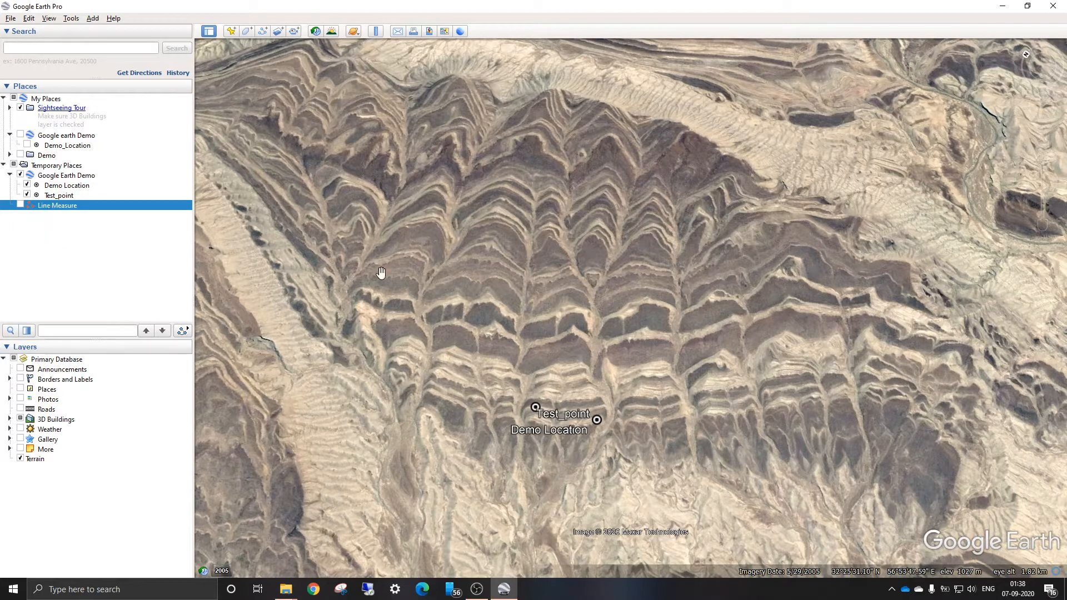
{"action": "scroll", "coordinate": [381, 261], "scroll_direction": "down", "scroll_amount": 1}
{"action": "scroll", "coordinate": [336, 253], "scroll_direction": "down", "scroll_amount": 1}
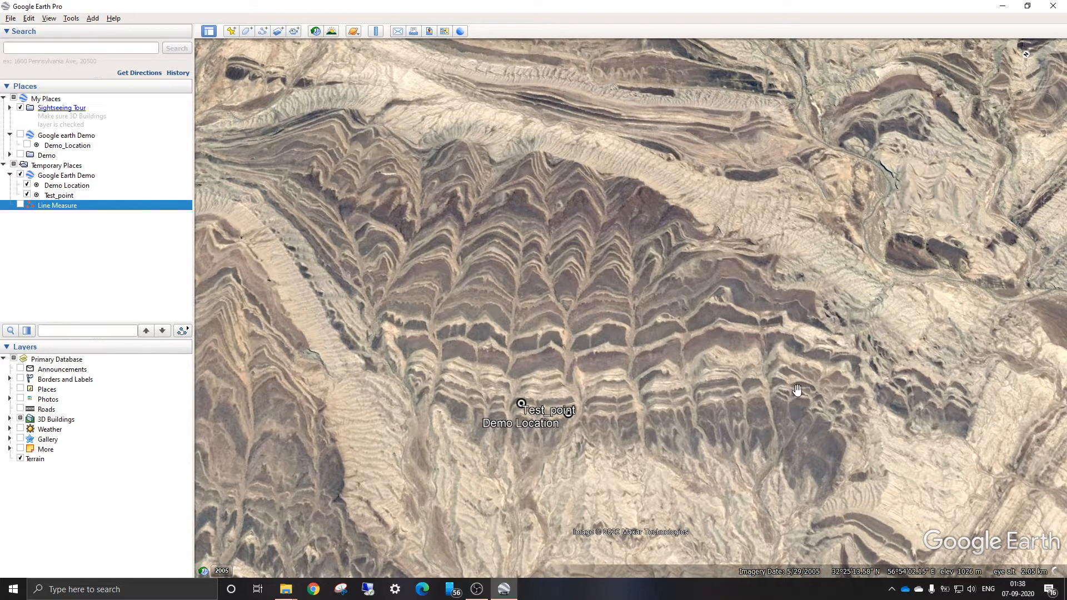
{"action": "left_click_drag", "start_coordinate": [577, 323], "coordinate": [599, 328]}
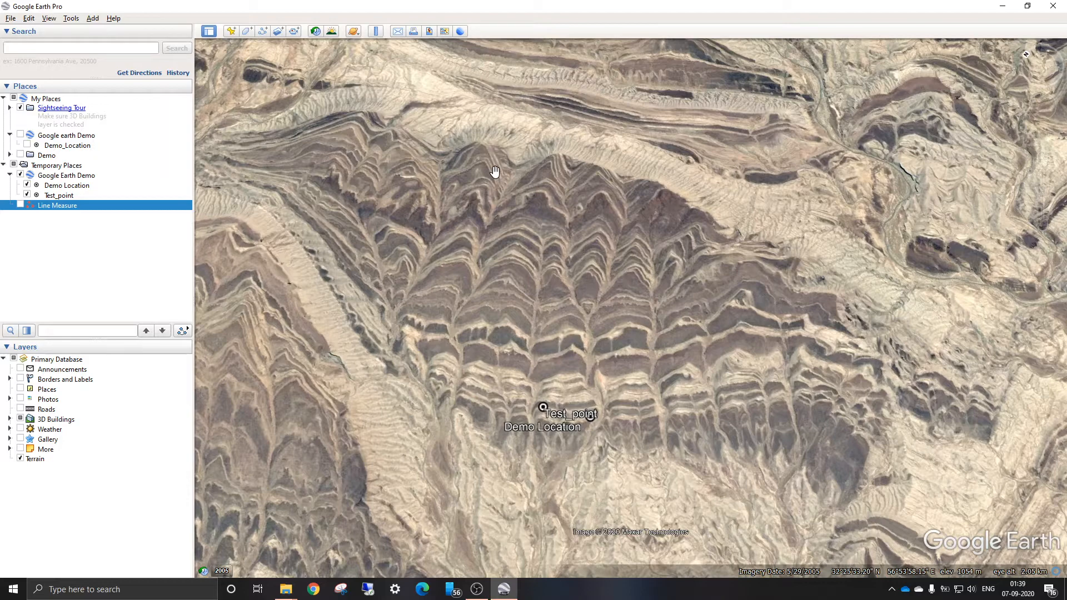
{"action": "left_click_drag", "start_coordinate": [511, 302], "coordinate": [504, 281]}
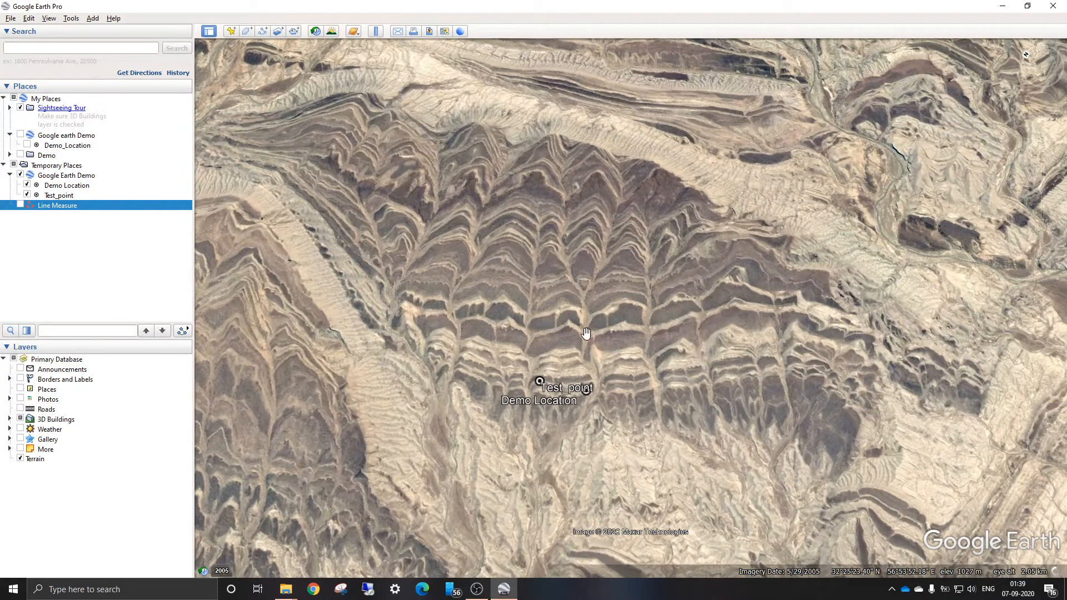
{"action": "left_click_drag", "start_coordinate": [494, 243], "coordinate": [495, 288]}
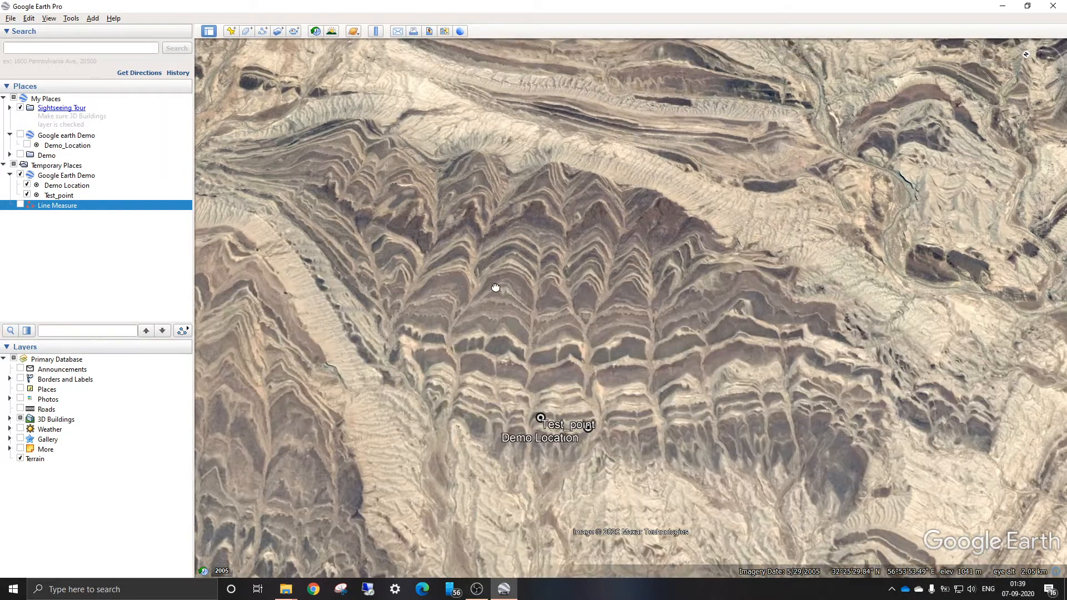
Step: Examine the folded rock layers above Test_point and Demo Location, comparing the band pattern at closer and wider range
{"action": "scroll", "coordinate": [519, 228], "scroll_direction": "down", "scroll_amount": 1}
{"action": "scroll", "coordinate": [519, 228], "scroll_direction": "down", "scroll_amount": 3}
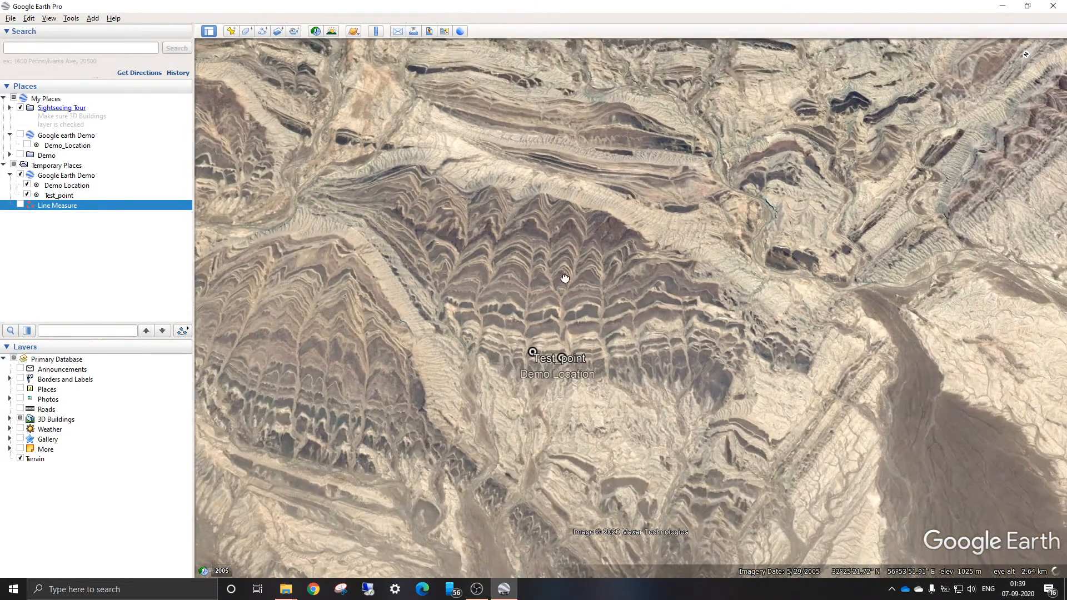
{"action": "scroll", "coordinate": [542, 249], "scroll_direction": "up", "scroll_amount": 3}
{"action": "scroll", "coordinate": [540, 249], "scroll_direction": "down", "scroll_amount": 3}
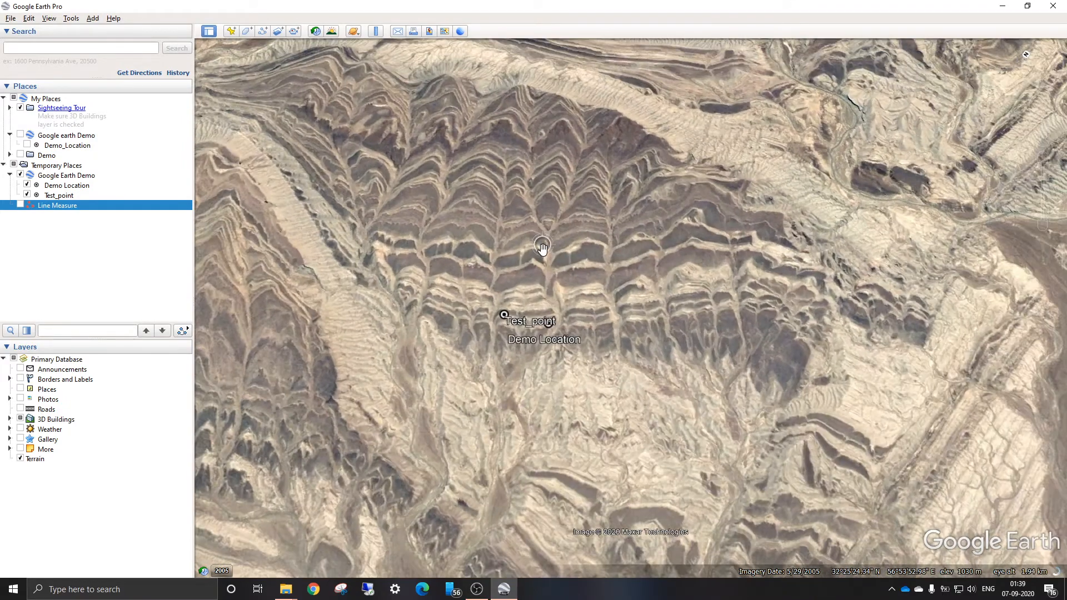
{"action": "left_click_drag", "start_coordinate": [557, 201], "coordinate": [574, 256]}
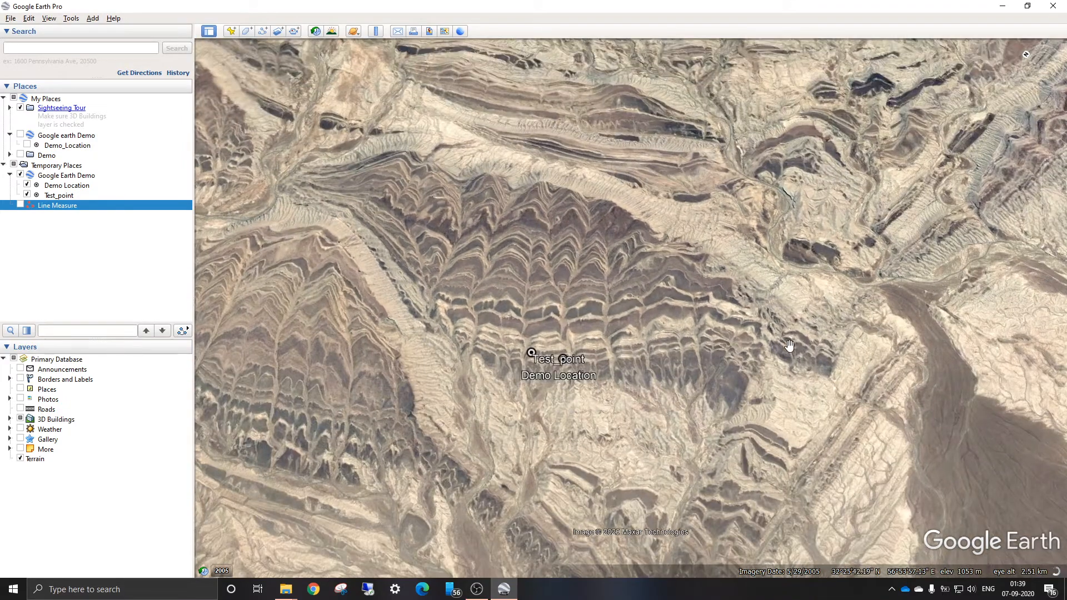
{"action": "left_click_drag", "start_coordinate": [500, 314], "coordinate": [517, 327]}
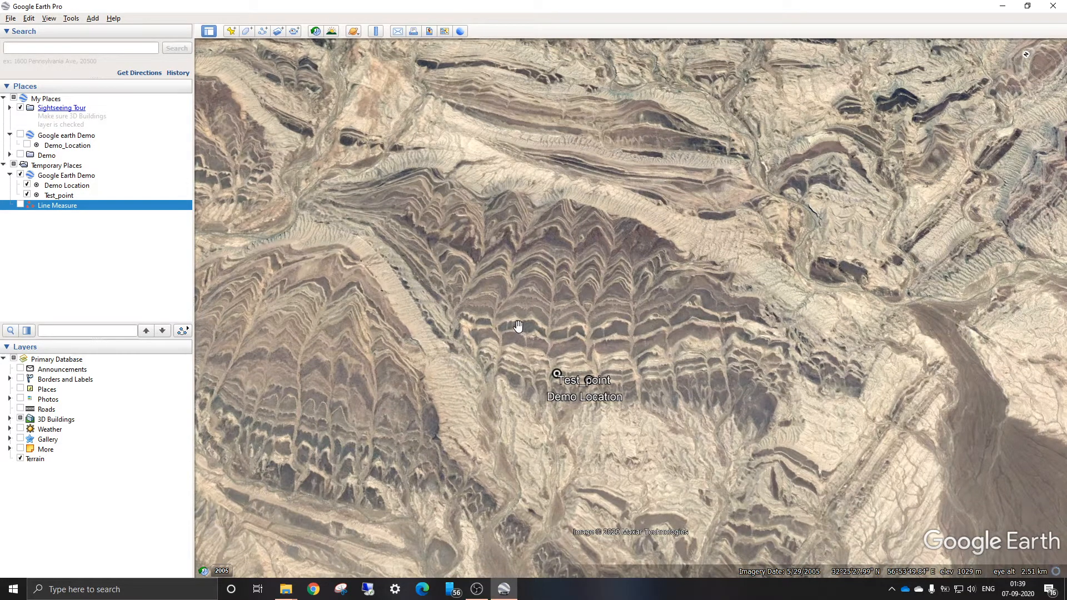
{"action": "left_click_drag", "start_coordinate": [537, 282], "coordinate": [552, 314]}
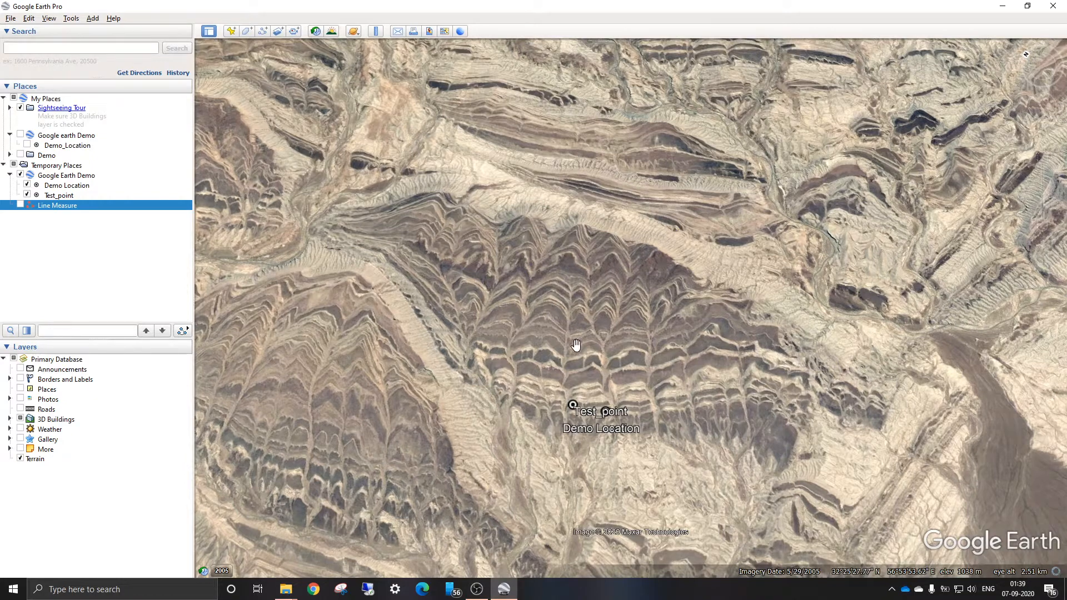
{"action": "left_click_drag", "start_coordinate": [574, 345], "coordinate": [543, 332]}
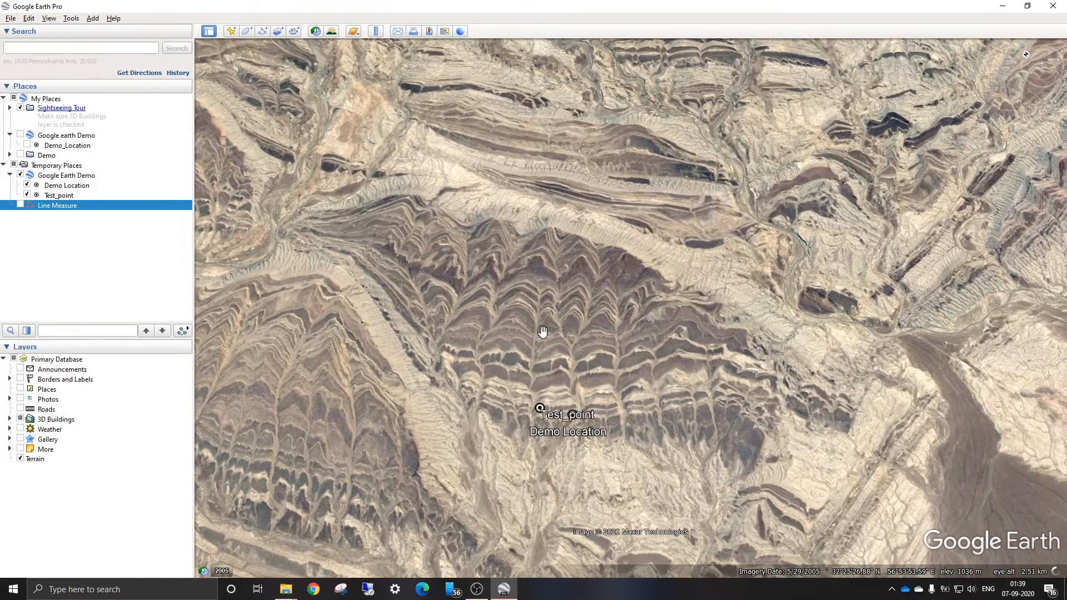
{"action": "left_click_drag", "start_coordinate": [571, 365], "coordinate": [565, 355]}
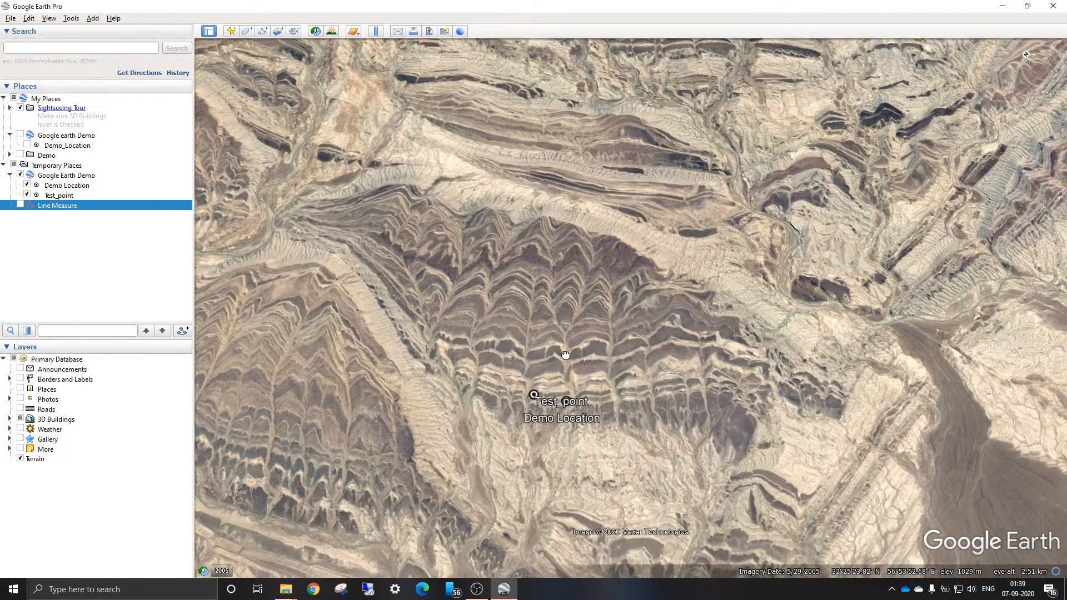
{"action": "scroll", "coordinate": [550, 362], "scroll_direction": "up", "scroll_amount": 2}
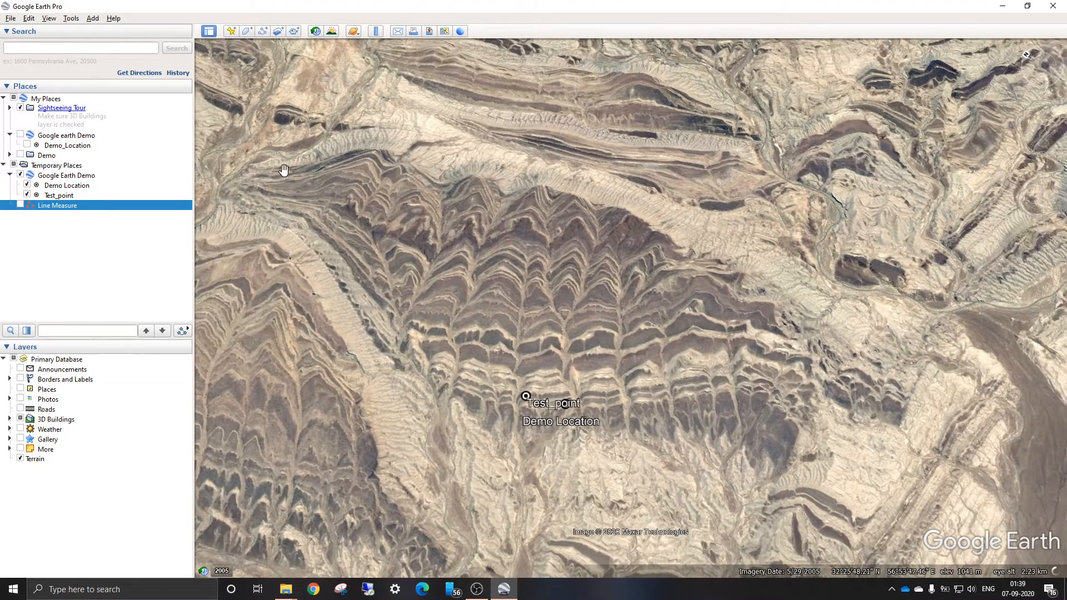
Step: Draw a straight two-point path about 560 m long across the folded layers, passing between Test_point and Demo Location, keeping the default name
{"action": "left_click", "coordinate": [263, 31]}
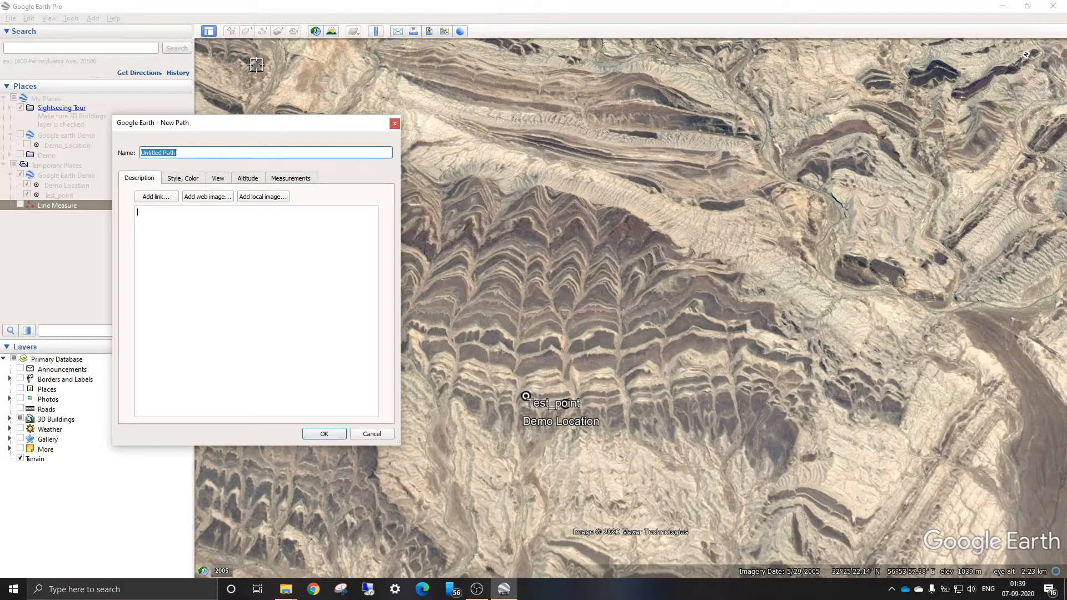
{"action": "left_click", "coordinate": [394, 123]}
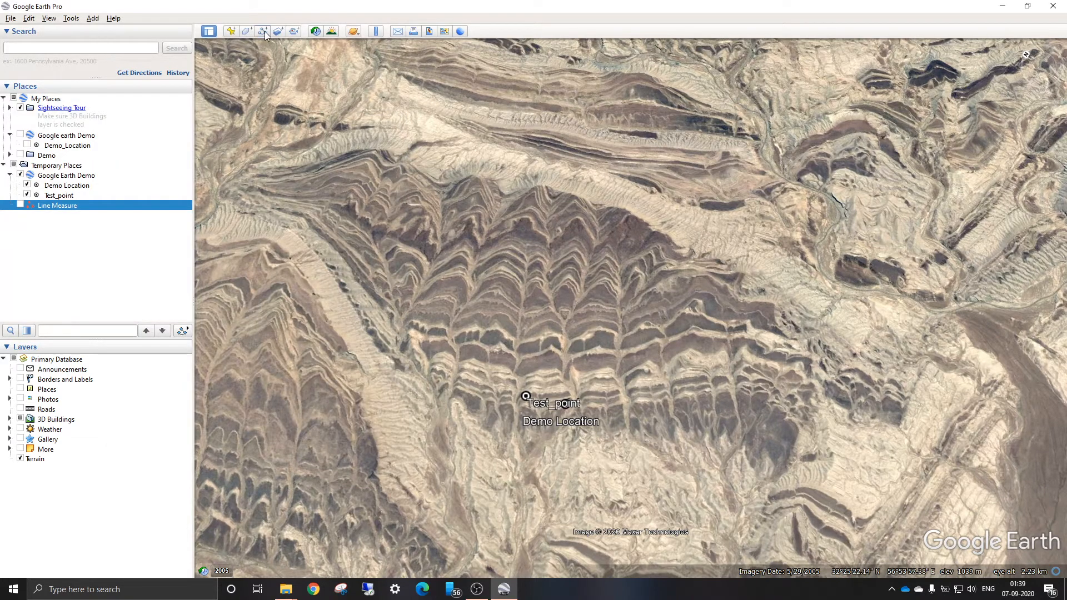
{"action": "left_click", "coordinate": [263, 31]}
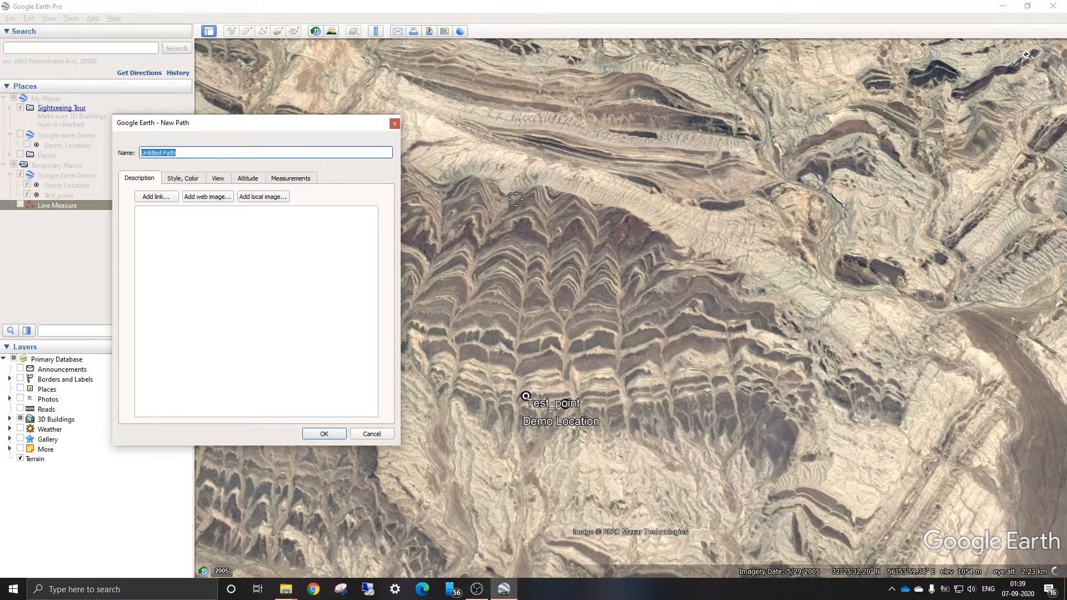
{"action": "left_click", "coordinate": [528, 183]}
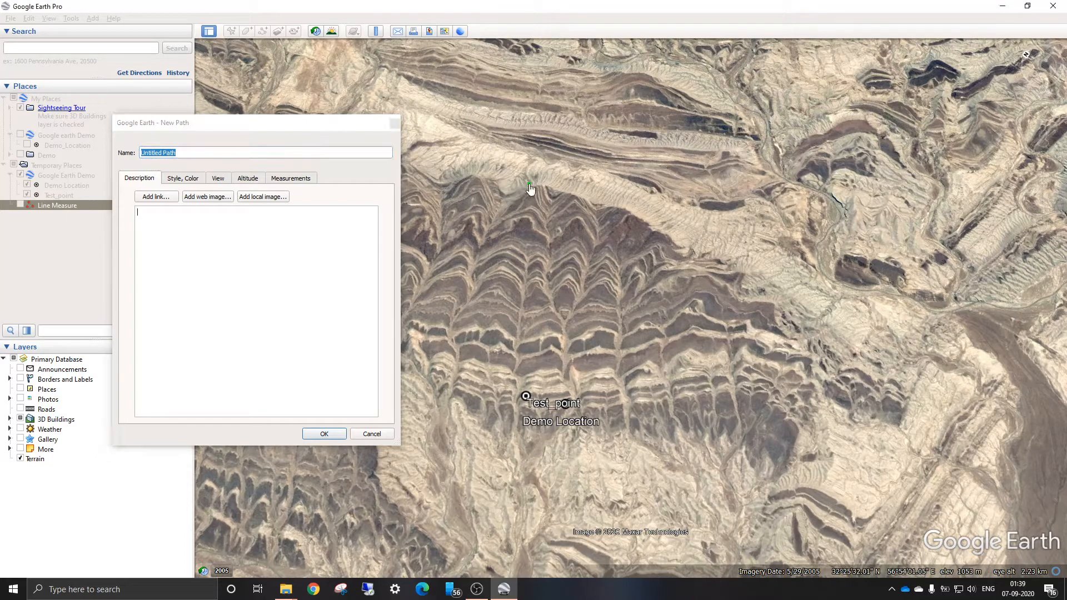
{"action": "left_click", "coordinate": [540, 482]}
{"action": "left_click", "coordinate": [323, 435]}
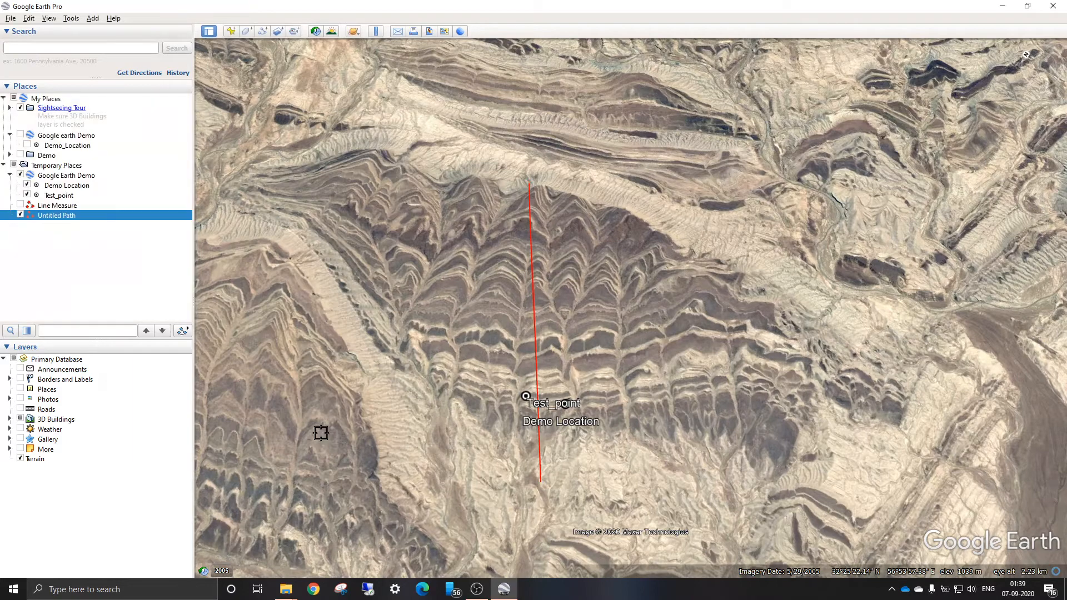
Step: Show the elevation profile of the Untitled Path, review the terrain height along it, and close the profile
{"action": "right_click", "coordinate": [57, 217]}
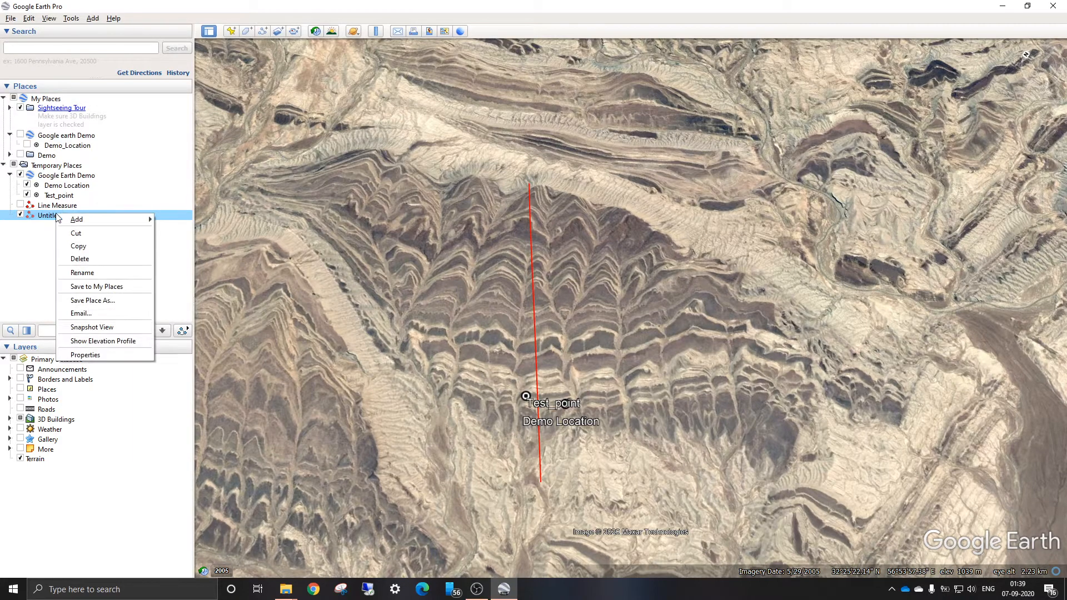
{"action": "left_click", "coordinate": [91, 340]}
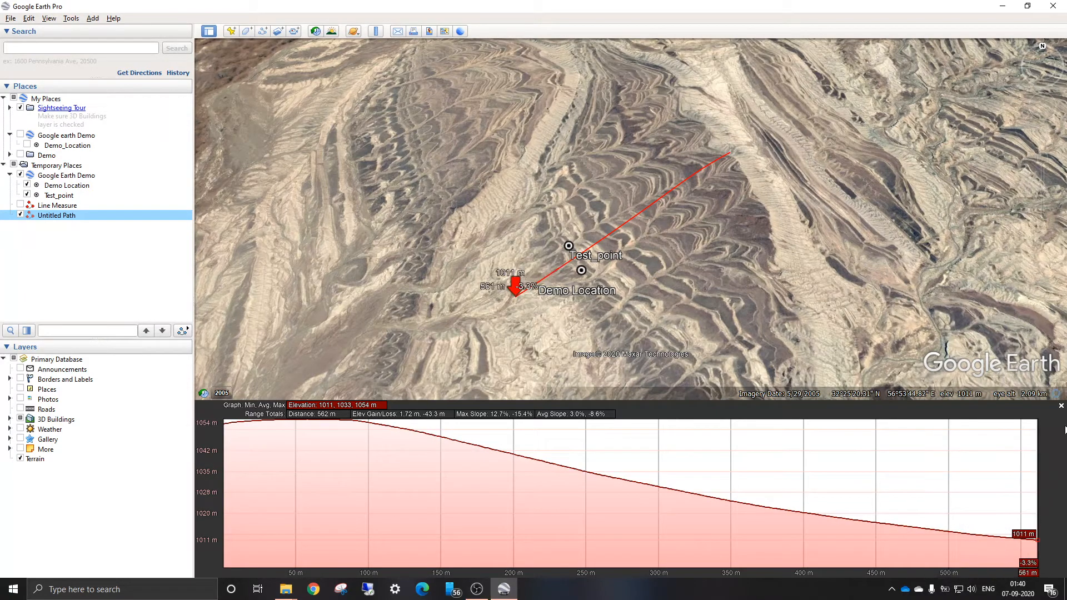
{"action": "left_click", "coordinate": [1060, 406]}
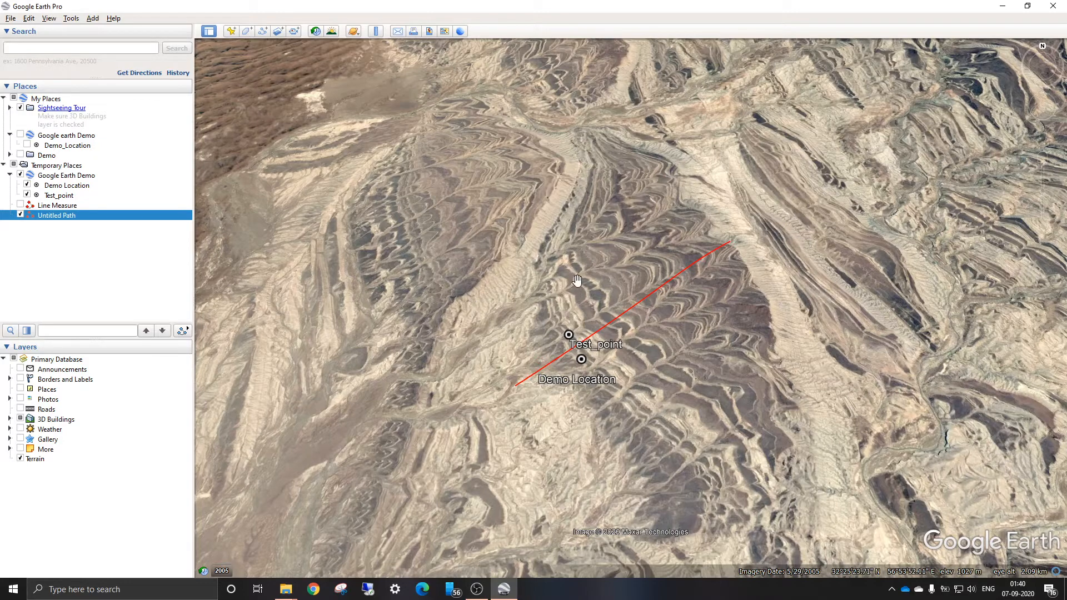
Step: Delete the Untitled Path from Temporary Places
{"action": "scroll", "coordinate": [570, 274], "scroll_direction": "down", "scroll_amount": 3}
{"action": "scroll", "coordinate": [570, 276], "scroll_direction": "up", "scroll_amount": 3}
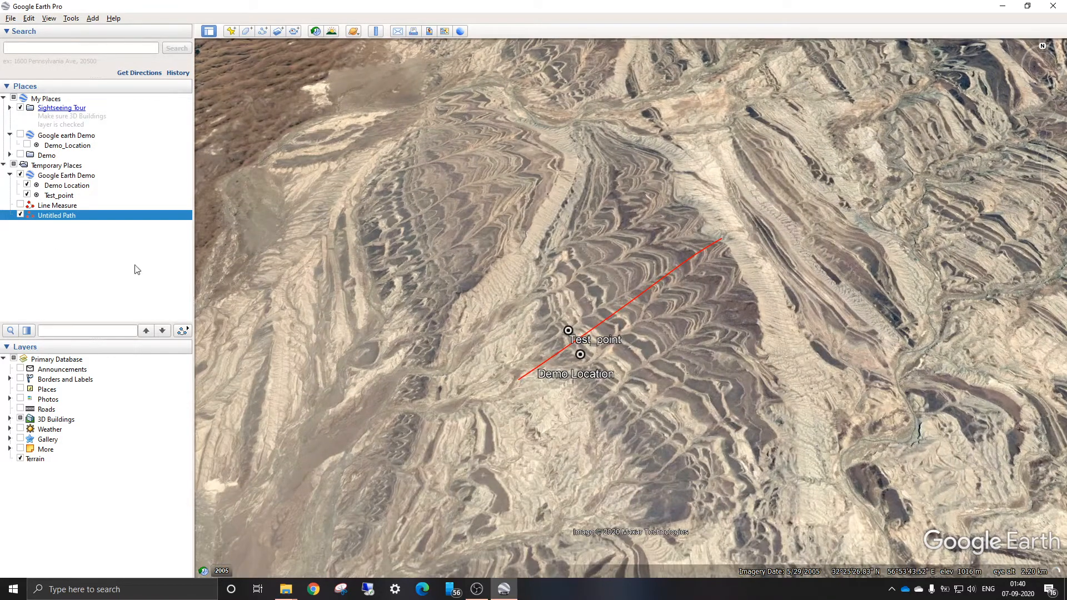
{"action": "right_click", "coordinate": [70, 218]}
{"action": "left_click", "coordinate": [94, 262]}
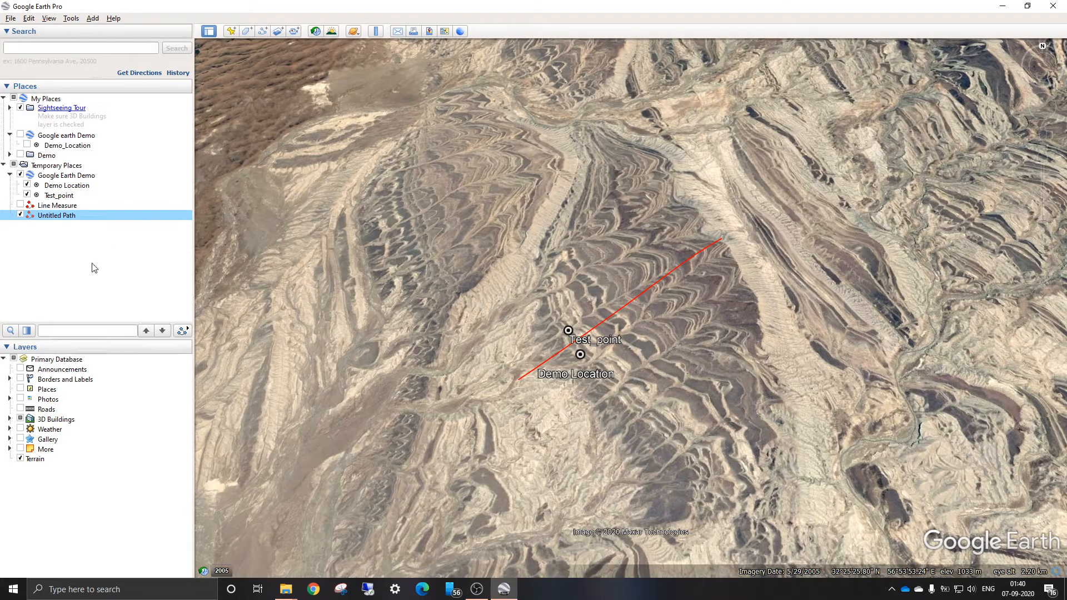
{"action": "left_click", "coordinate": [546, 306]}
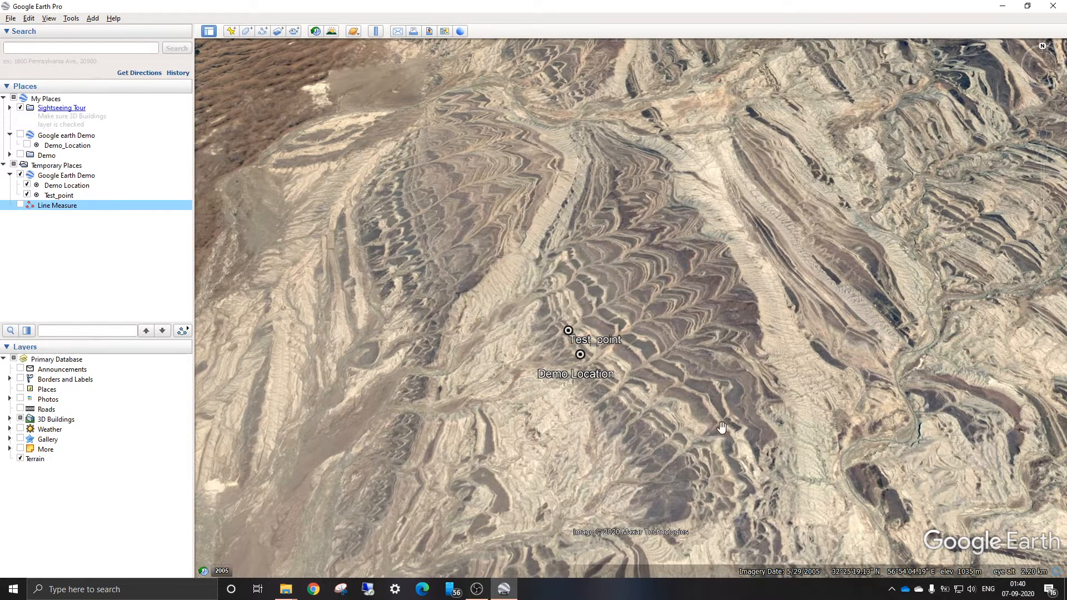
Step: Rotate the map so the layers beside the placemarks run roughly horizontally and examine the repeated V-shaped bands
{"action": "left_click_drag", "start_coordinate": [1045, 50], "coordinate": [1014, 41]}
{"action": "scroll", "coordinate": [756, 255], "scroll_direction": "up", "scroll_amount": 3}
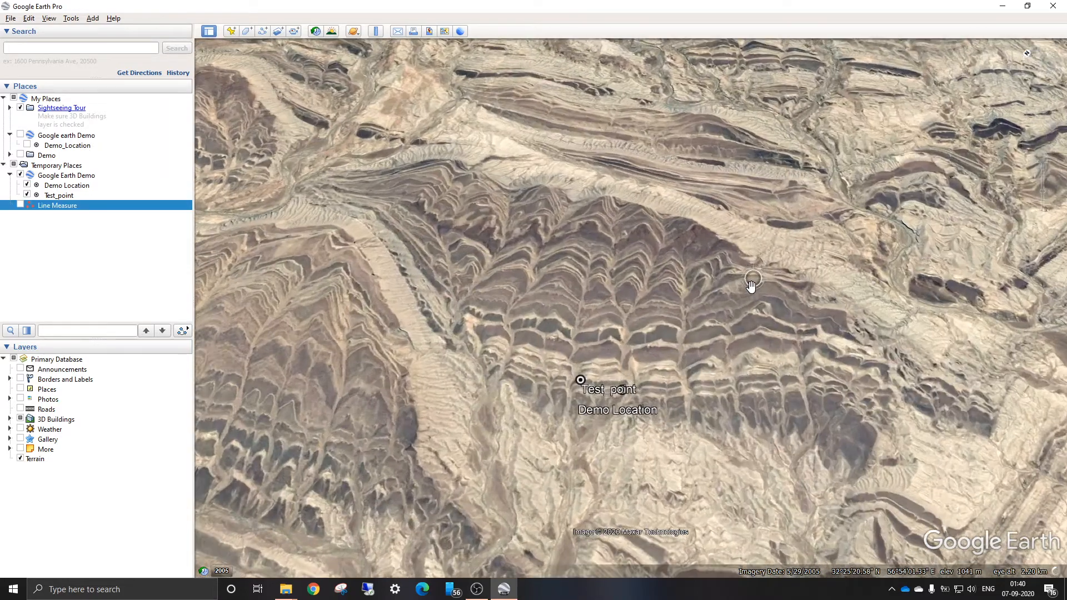
{"action": "left_click_drag", "start_coordinate": [674, 344], "coordinate": [661, 400]}
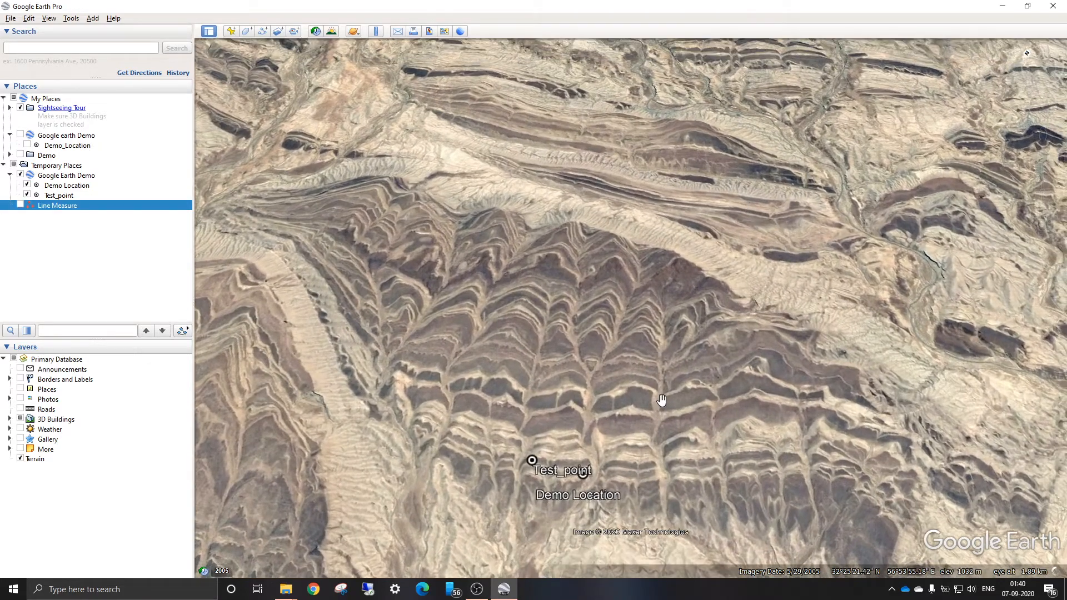
{"action": "scroll", "coordinate": [661, 400], "scroll_direction": "up", "scroll_amount": 3}
{"action": "scroll", "coordinate": [660, 401], "scroll_direction": "down", "scroll_amount": 3}
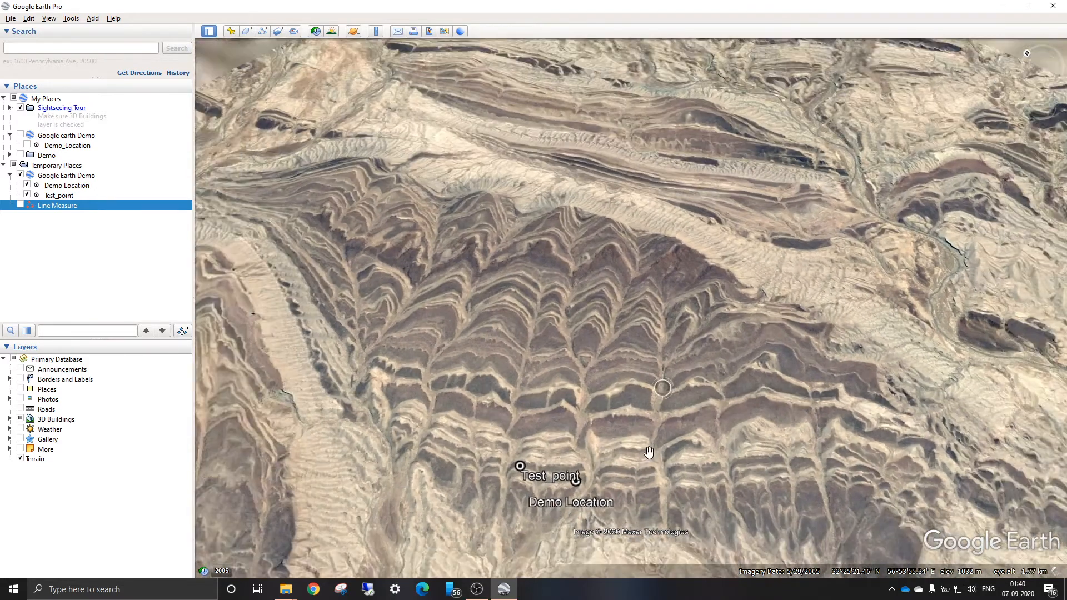
{"action": "left_click_drag", "start_coordinate": [647, 447], "coordinate": [641, 280]}
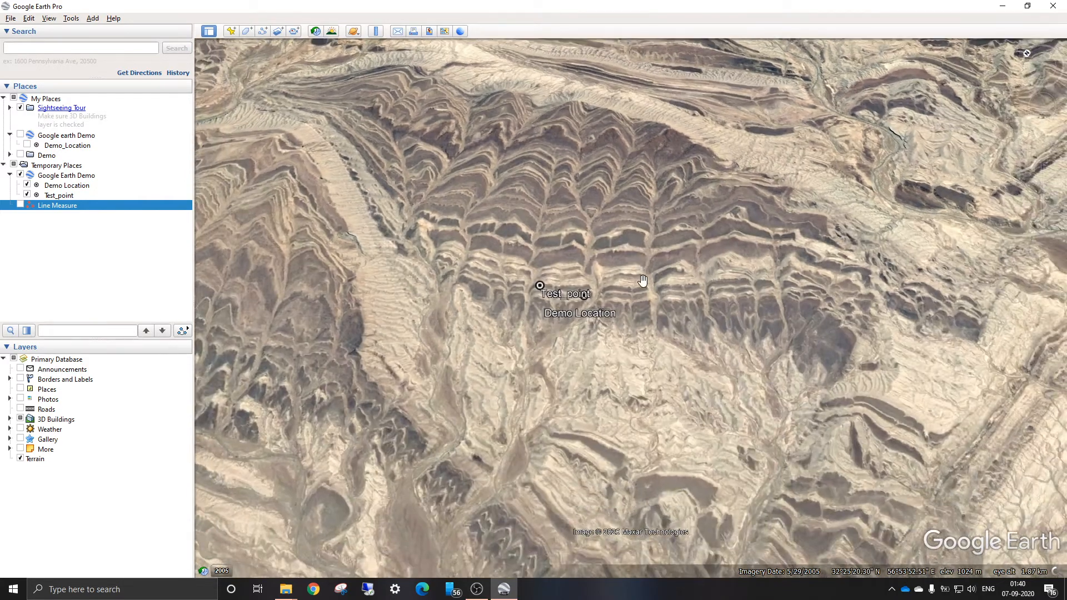
{"action": "left_click_drag", "start_coordinate": [636, 229], "coordinate": [638, 246]}
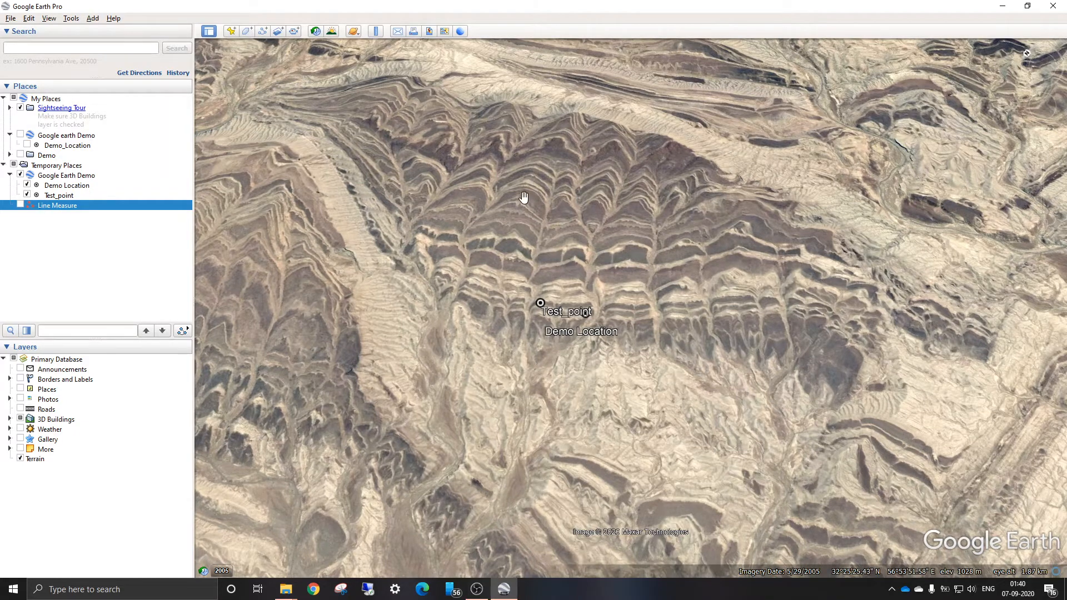
{"action": "left_click_drag", "start_coordinate": [526, 193], "coordinate": [534, 219]}
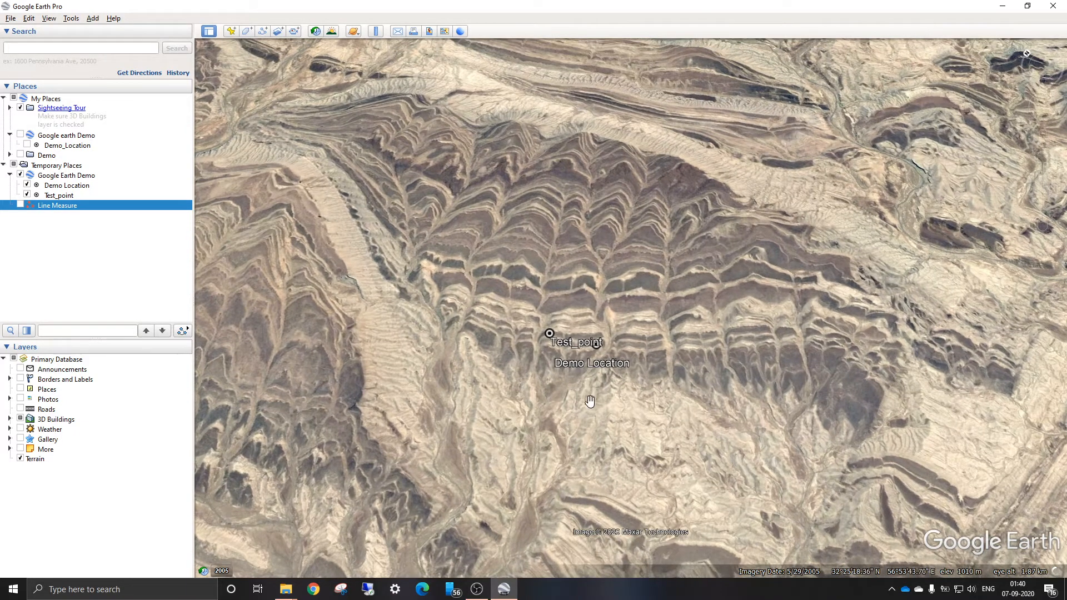
Step: Compare the continuity of the dark and light layer bands around Test_point from farther out and close up
{"action": "scroll", "coordinate": [680, 237], "scroll_direction": "down", "scroll_amount": 2}
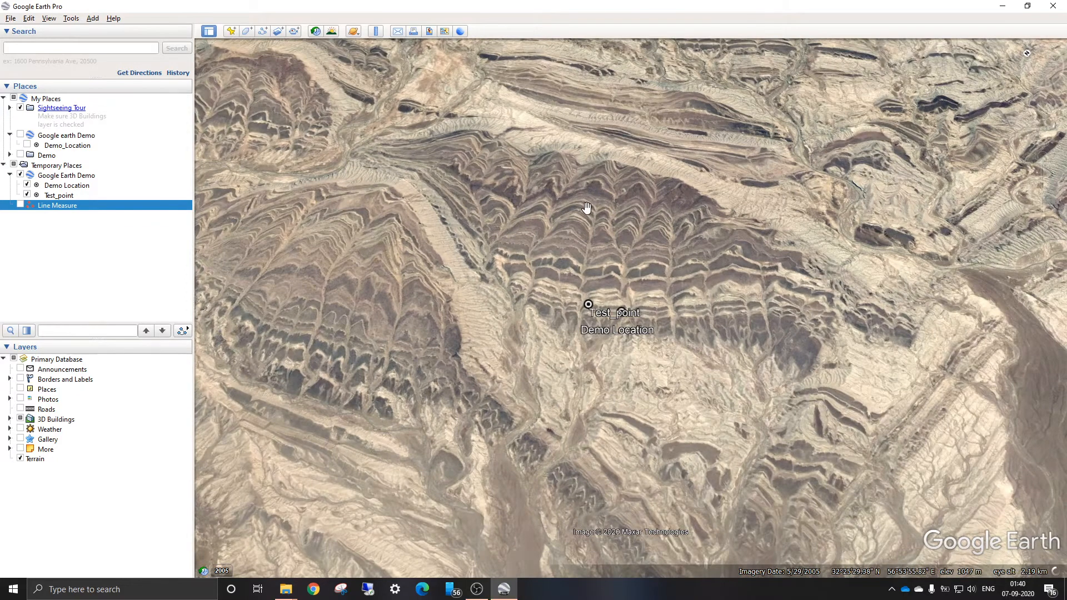
{"action": "scroll", "coordinate": [647, 290], "scroll_direction": "up", "scroll_amount": 2}
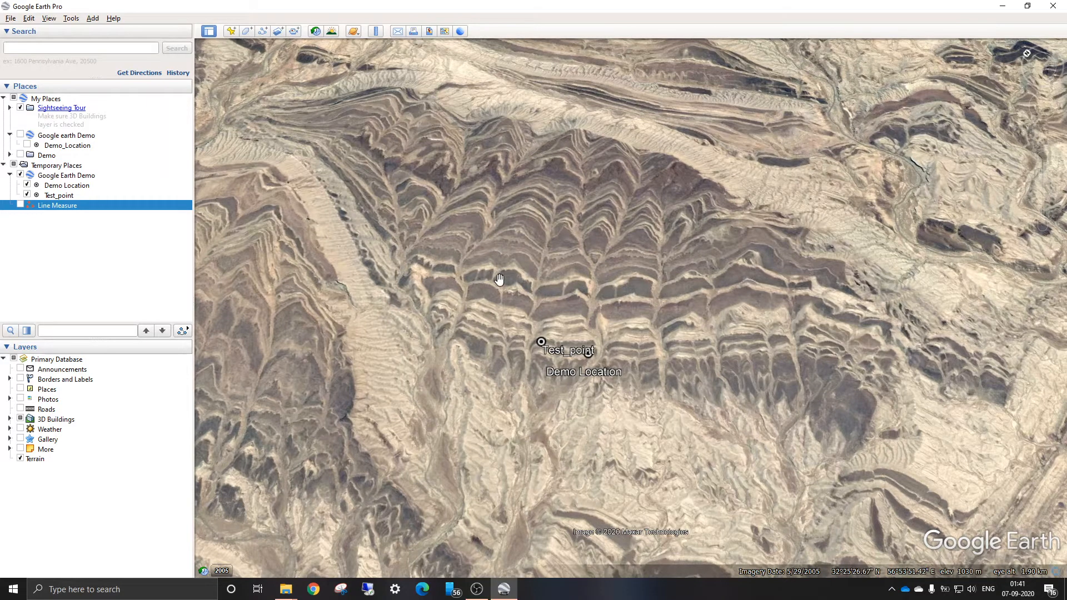
{"action": "scroll", "coordinate": [492, 284], "scroll_direction": "up", "scroll_amount": 2}
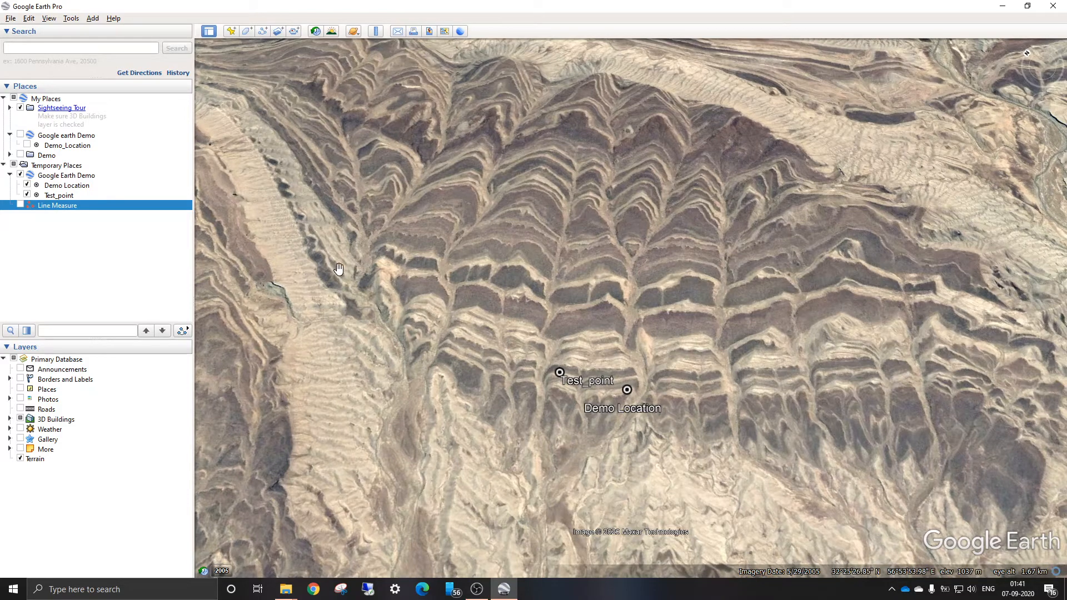
{"action": "scroll", "coordinate": [400, 214], "scroll_direction": "down", "scroll_amount": 2}
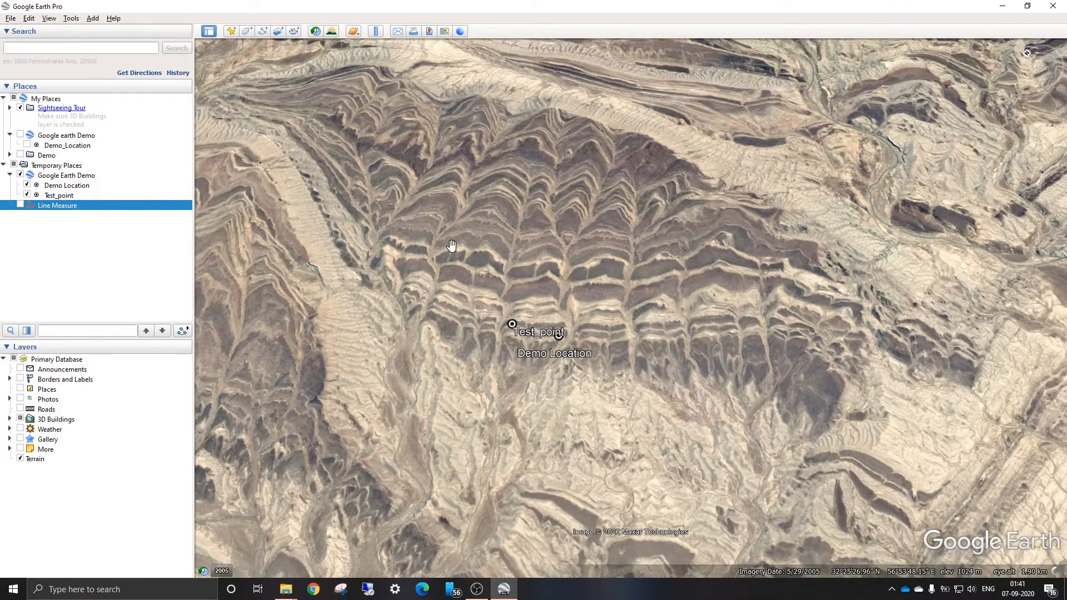
{"action": "left_click_drag", "start_coordinate": [450, 244], "coordinate": [467, 276]}
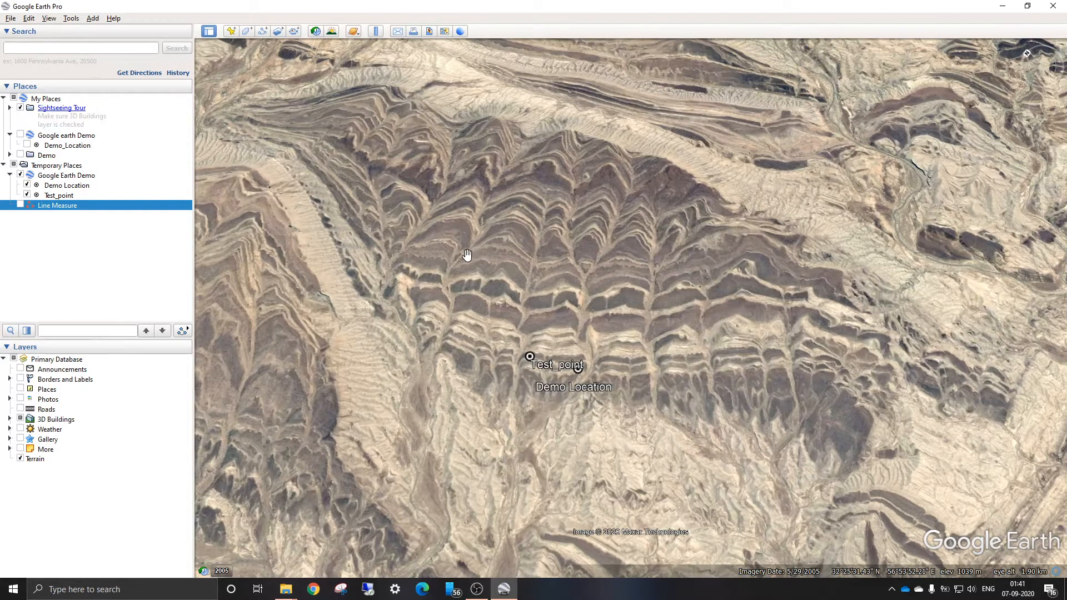
{"action": "left_click_drag", "start_coordinate": [500, 282], "coordinate": [505, 298]}
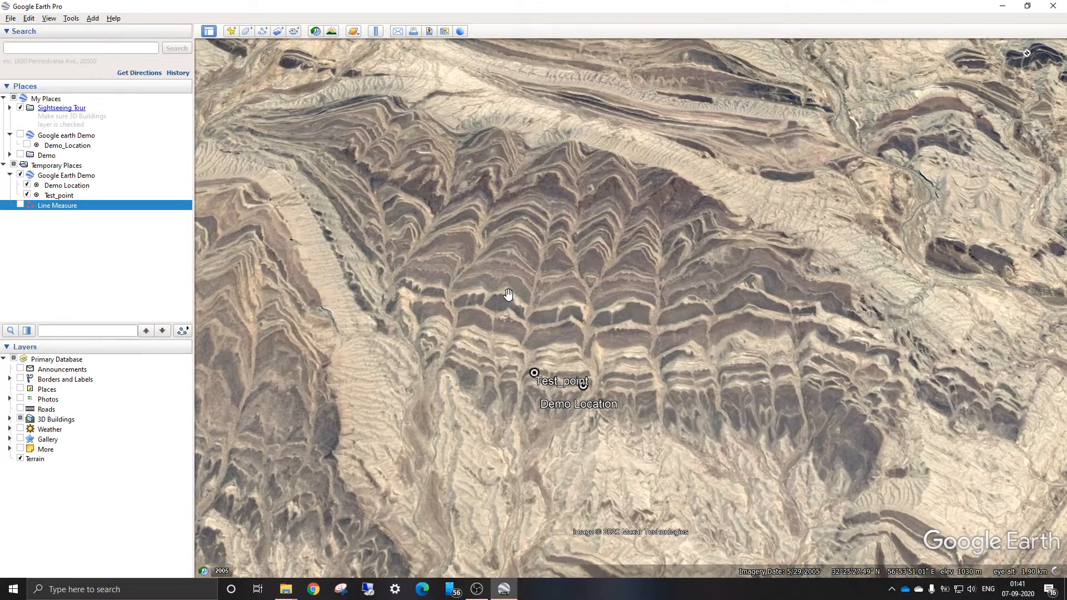
Step: Hide Test_point and position a new placemark on the dark layer near Demo Location, at about 32°25'28.25"N, 56°53'50.13"E
{"action": "left_click", "coordinate": [27, 195]}
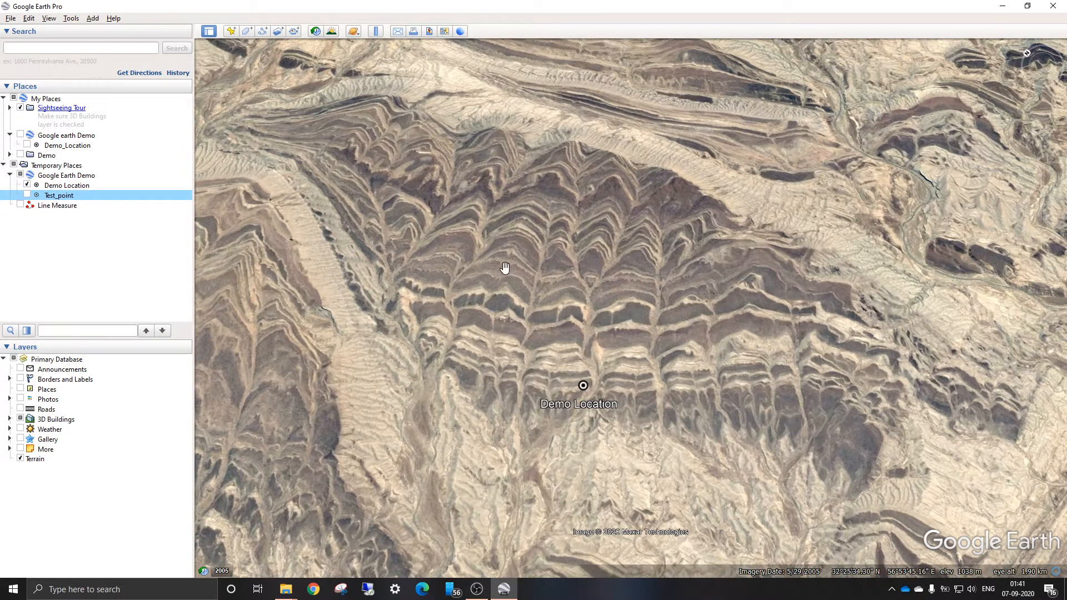
{"action": "left_click_drag", "start_coordinate": [505, 268], "coordinate": [484, 299]}
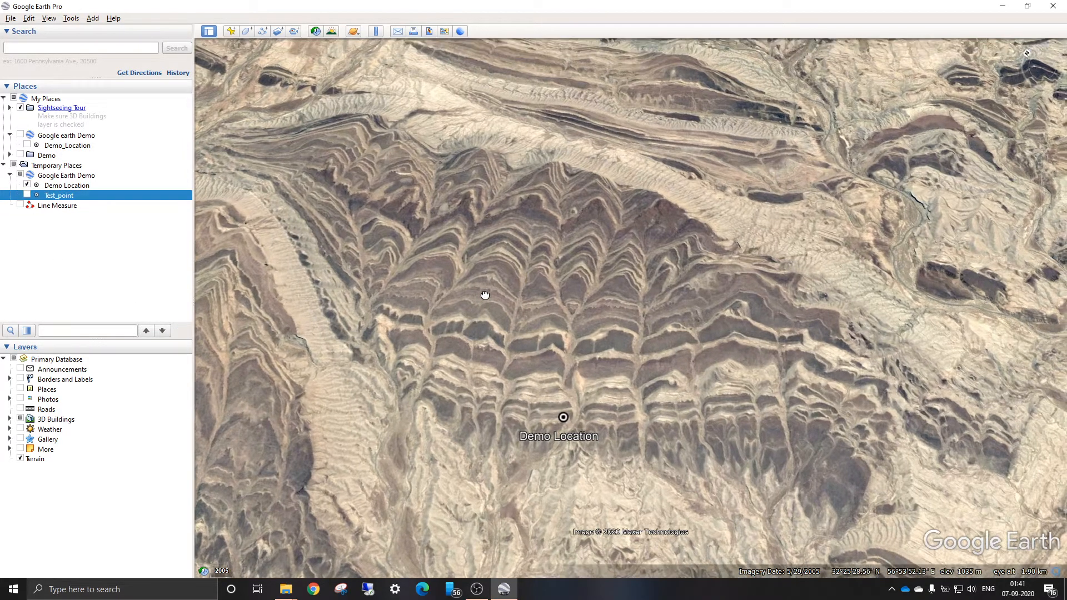
{"action": "left_click", "coordinate": [230, 32]}
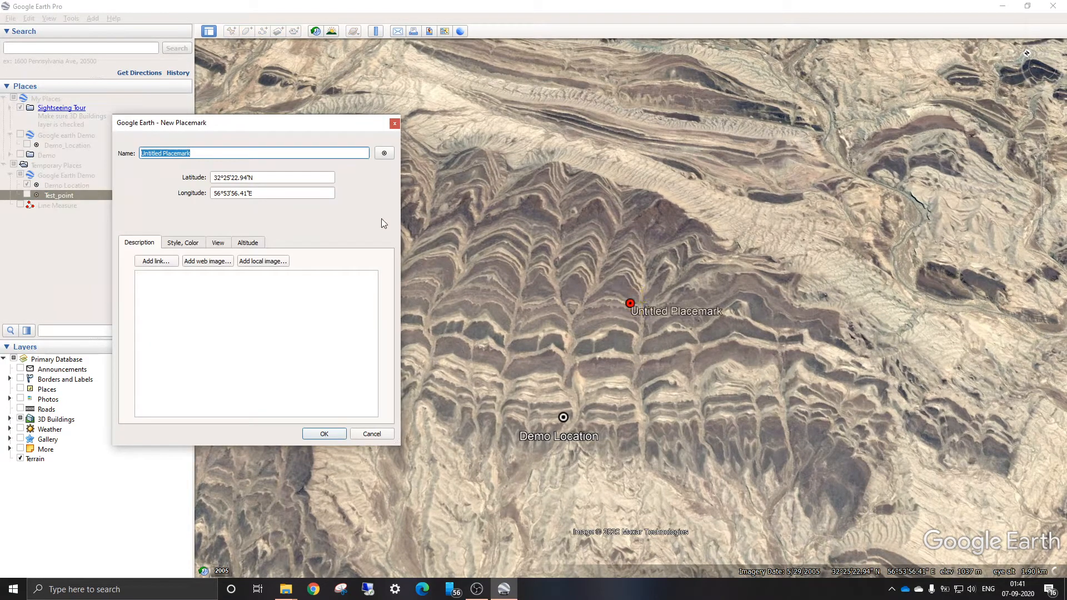
{"action": "left_click_drag", "start_coordinate": [264, 122], "coordinate": [198, 119]}
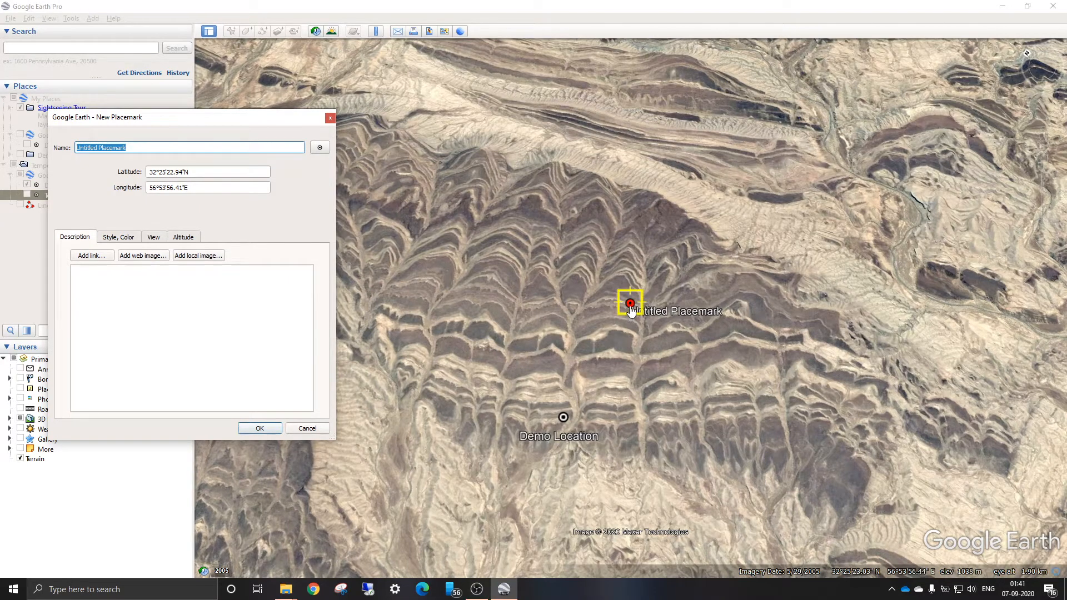
{"action": "left_click_drag", "start_coordinate": [629, 306], "coordinate": [418, 323]}
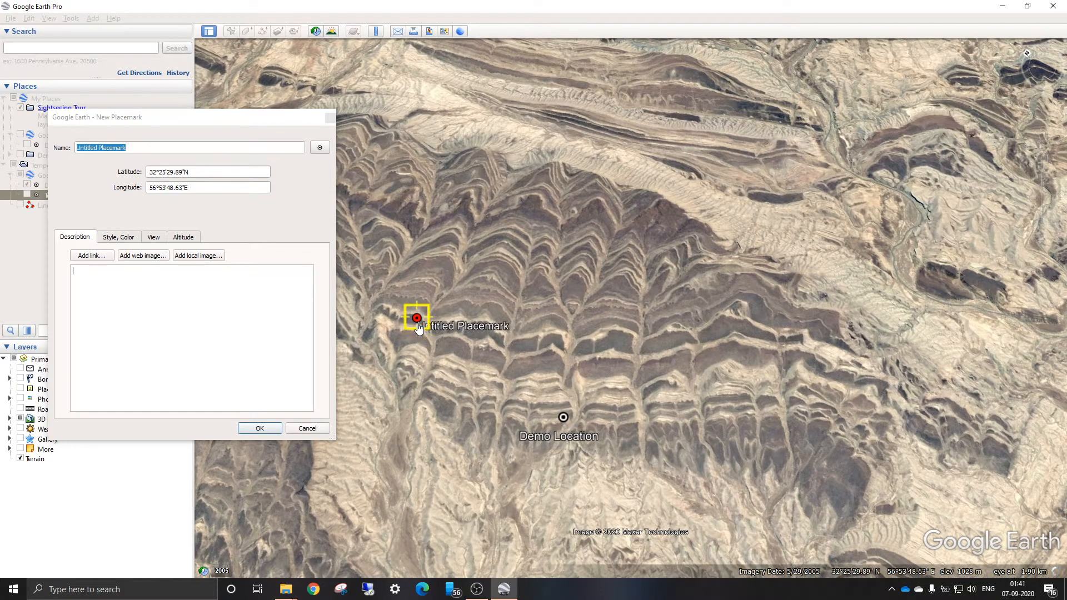
{"action": "scroll", "coordinate": [417, 323], "scroll_direction": "up", "scroll_amount": 3}
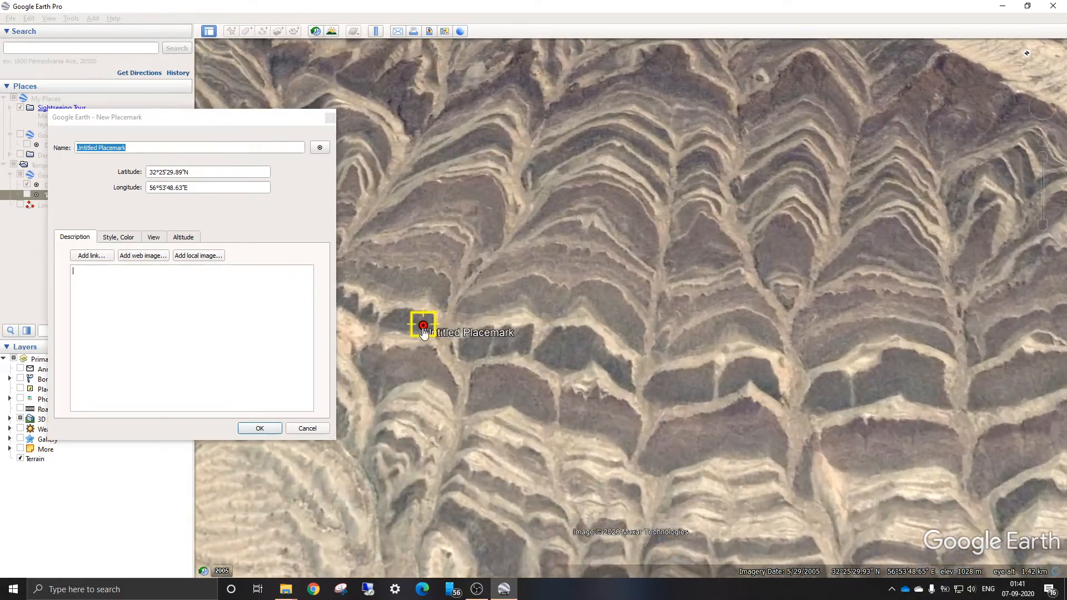
{"action": "scroll", "coordinate": [419, 321], "scroll_direction": "up", "scroll_amount": 2}
{"action": "scroll", "coordinate": [439, 319], "scroll_direction": "down", "scroll_amount": 1}
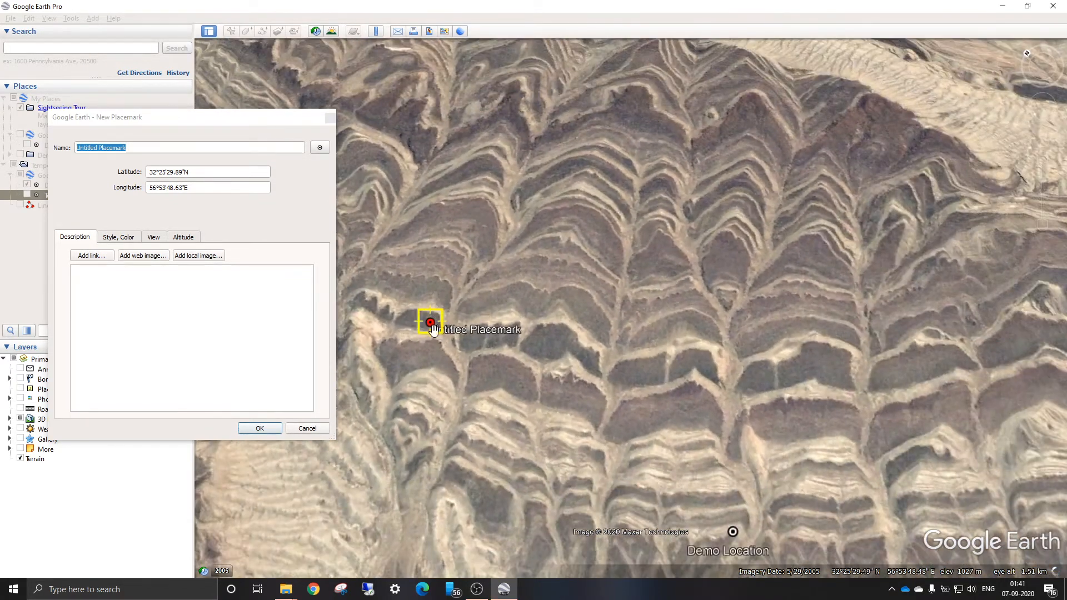
{"action": "left_click_drag", "start_coordinate": [432, 329], "coordinate": [521, 334]}
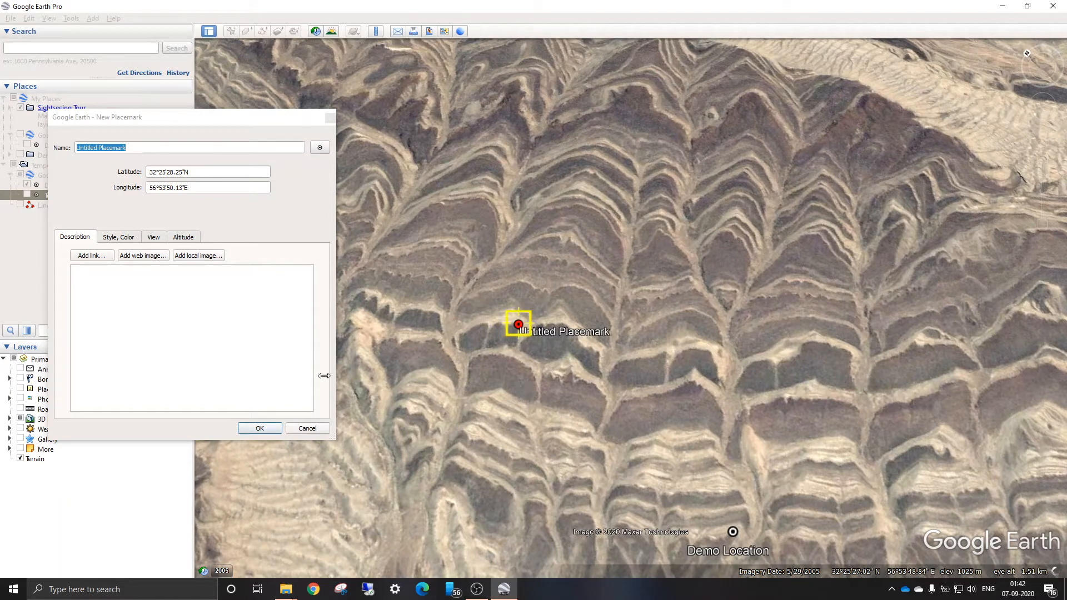
Step: Name the new placemark s1_p1 and save it
{"action": "left_click", "coordinate": [161, 148]}
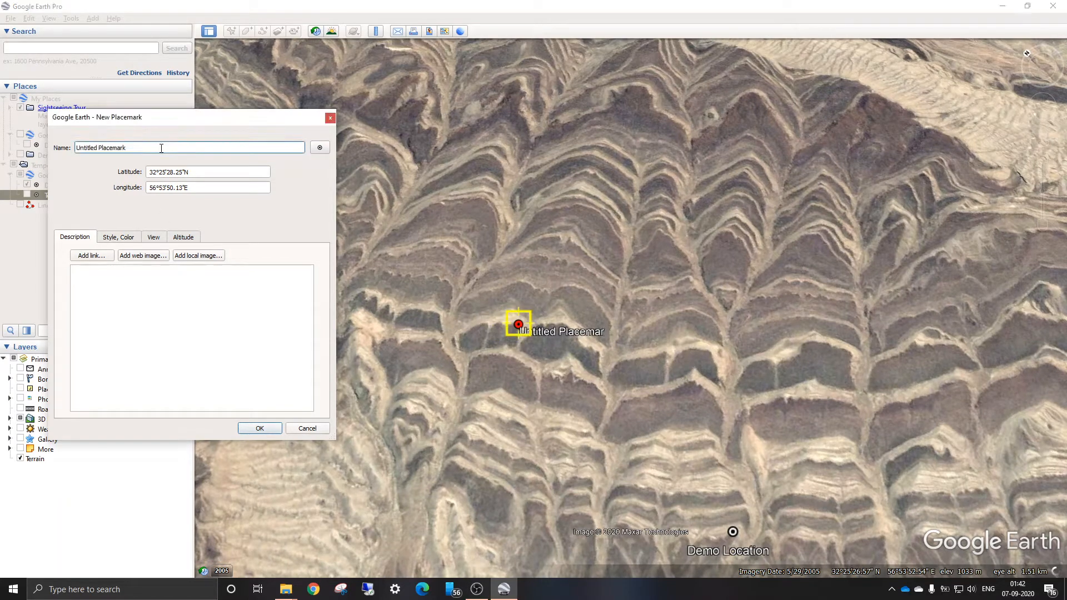
{"action": "key", "text": "BackSpace"}
{"action": "key", "text": "BackSpace"}
{"action": "key", "text": "BackSpace"}
{"action": "key", "text": "BackSpace"}
{"action": "key", "text": "BackSpace"}
{"action": "key", "text": "BackSpace"}
{"action": "key", "text": "BackSpace"}
{"action": "key", "text": "BackSpace"}
{"action": "key", "text": "BackSpace"}
{"action": "key", "text": "BackSpace"}
{"action": "key", "text": "BackSpace"}
{"action": "key", "text": "BackSpace"}
{"action": "key", "text": "BackSpace"}
{"action": "key", "text": "BackSpace"}
{"action": "key", "text": "BackSpace"}
{"action": "key", "text": "BackSpace"}
{"action": "key", "text": "BackSpace"}
{"action": "key", "text": "BackSpace"}
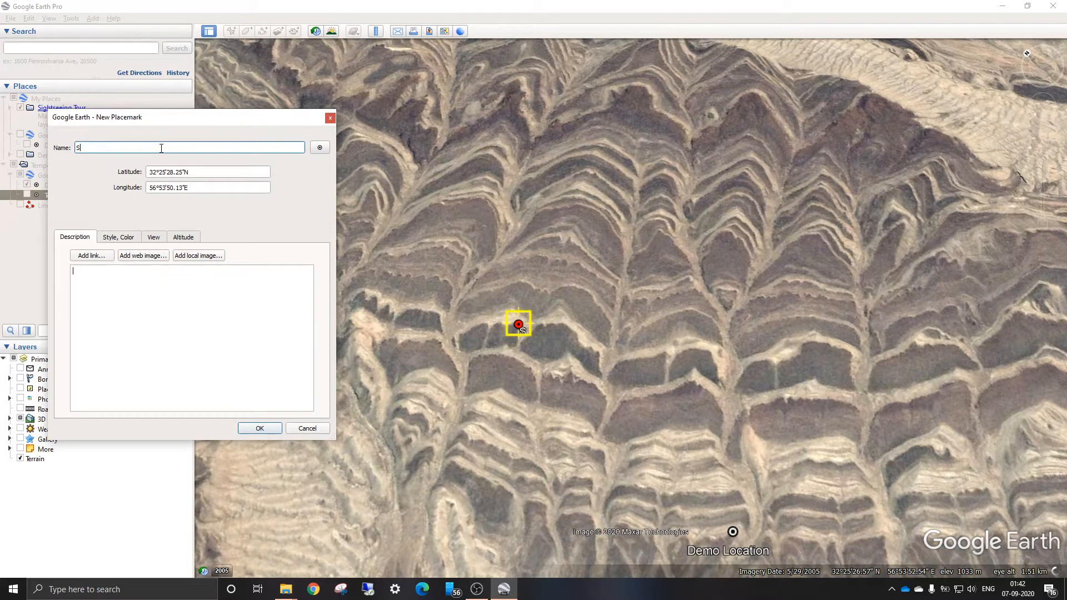
{"action": "type", "text": "s1_p1"}
{"action": "left_click", "coordinate": [257, 428]}
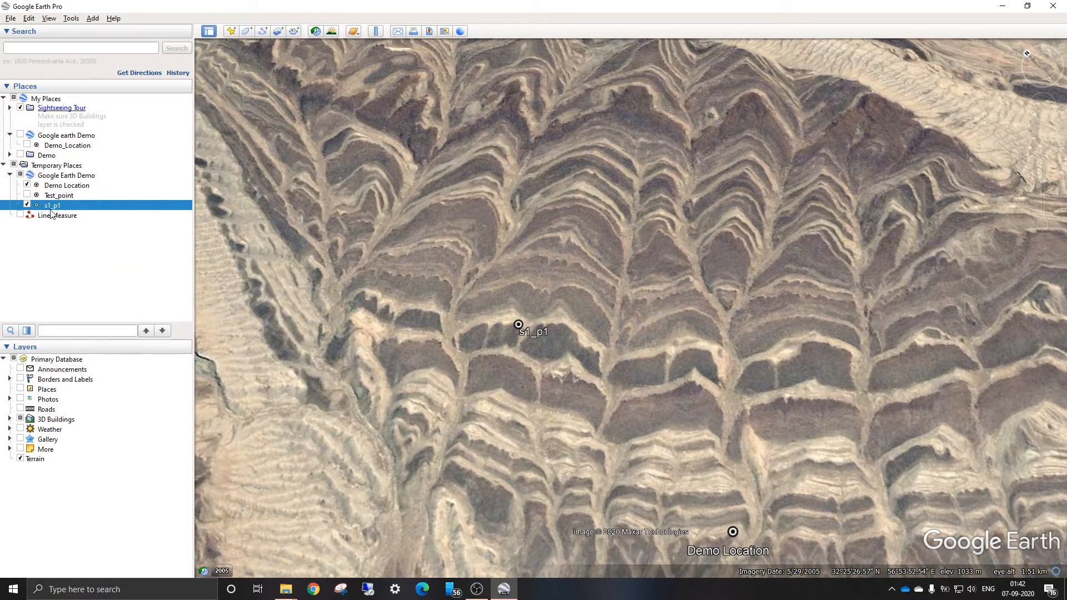
Step: Add a placemark named s1_p2 farther along the same dark layer as s1_p1, at about 32°25'22.55"N, 56°53'53.73"E
{"action": "scroll", "coordinate": [340, 343], "scroll_direction": "down", "scroll_amount": 2}
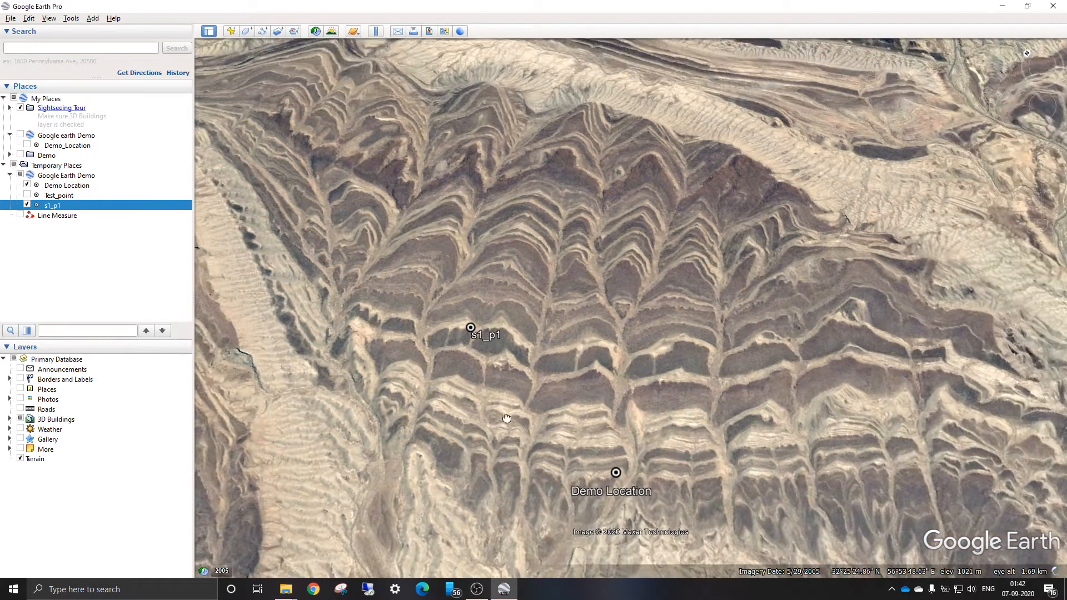
{"action": "left_click_drag", "start_coordinate": [506, 419], "coordinate": [477, 403]}
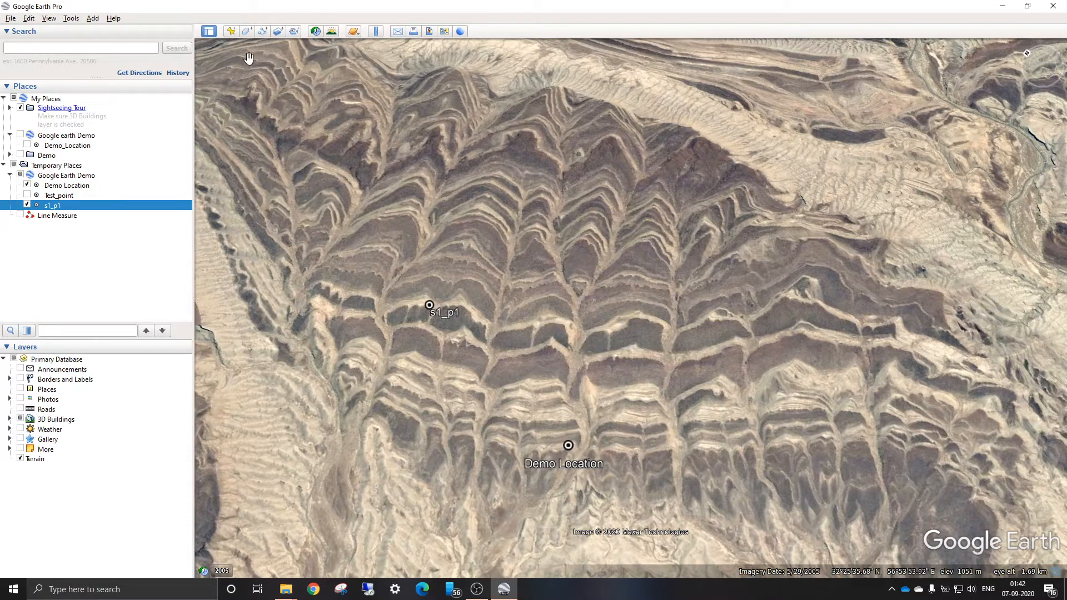
{"action": "left_click", "coordinate": [231, 31]}
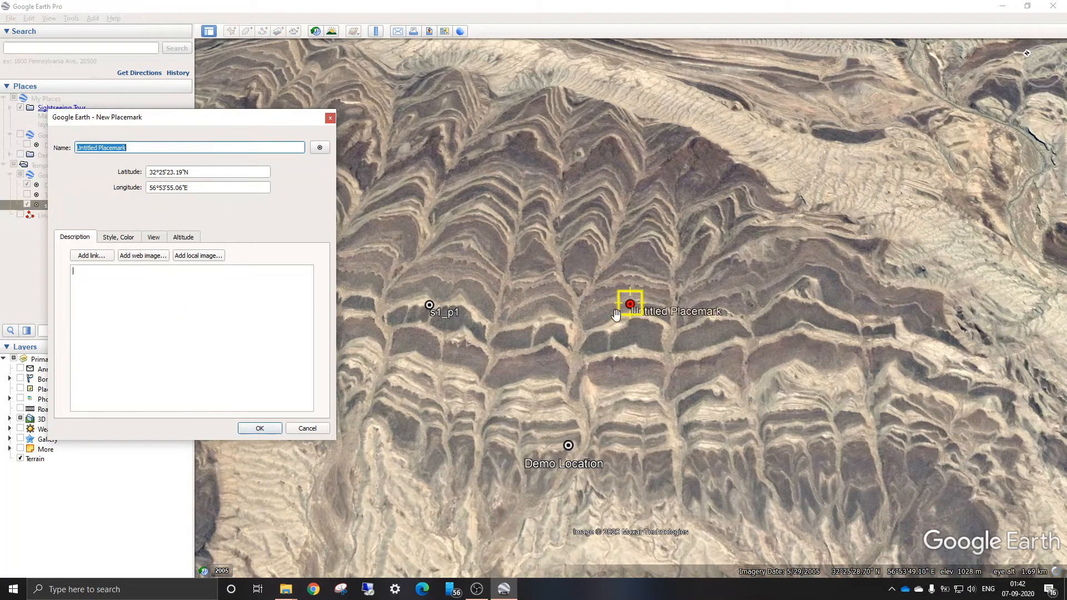
{"action": "left_click_drag", "start_coordinate": [632, 317], "coordinate": [625, 351]}
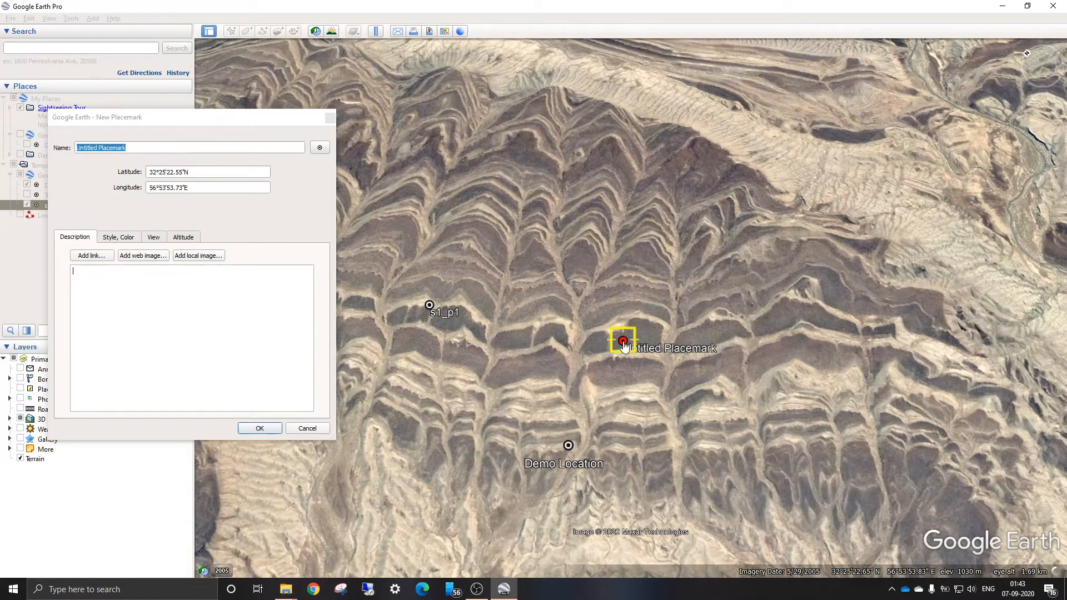
{"action": "left_click", "coordinate": [134, 149]}
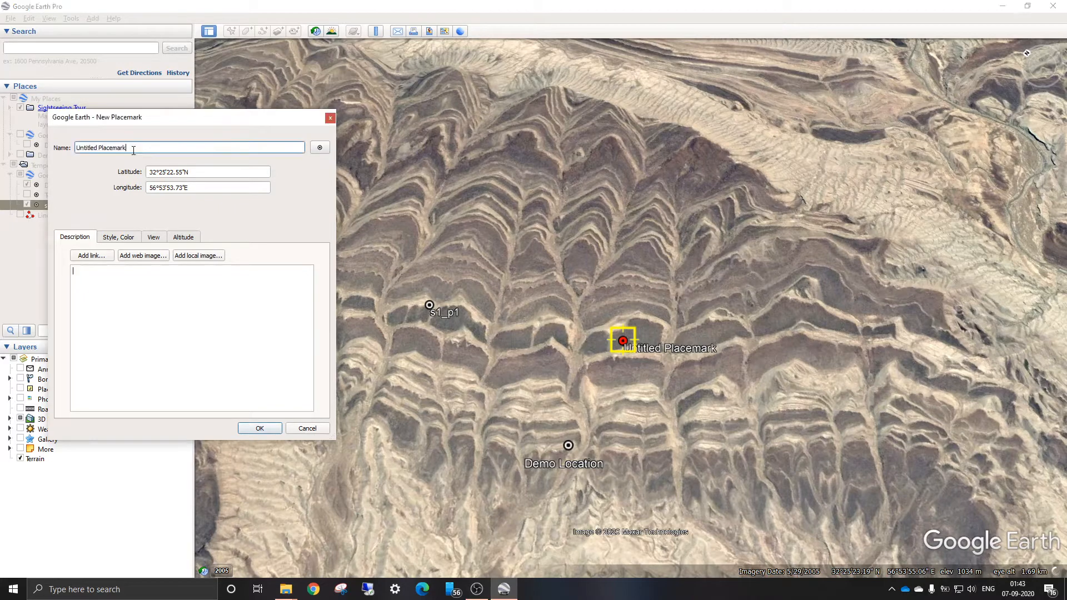
{"action": "key", "text": "BackSpace"}
{"action": "key", "text": "ctrl+a"}
{"action": "key", "text": "BackSpace"}
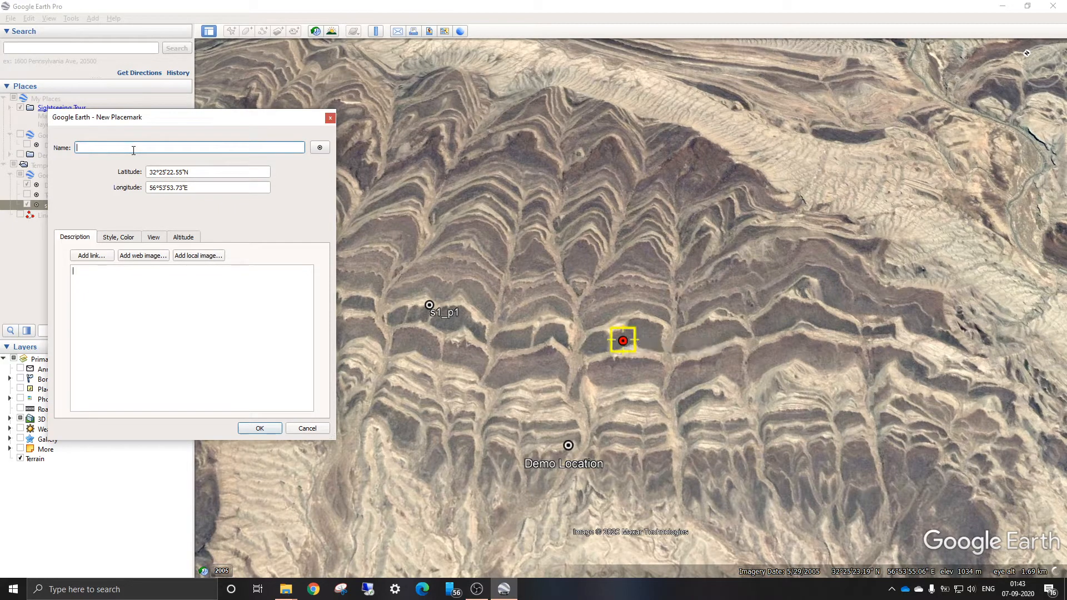
{"action": "type", "text": "S"}
{"action": "type", "text": "s1_p2"}
{"action": "left_click", "coordinate": [270, 430]}
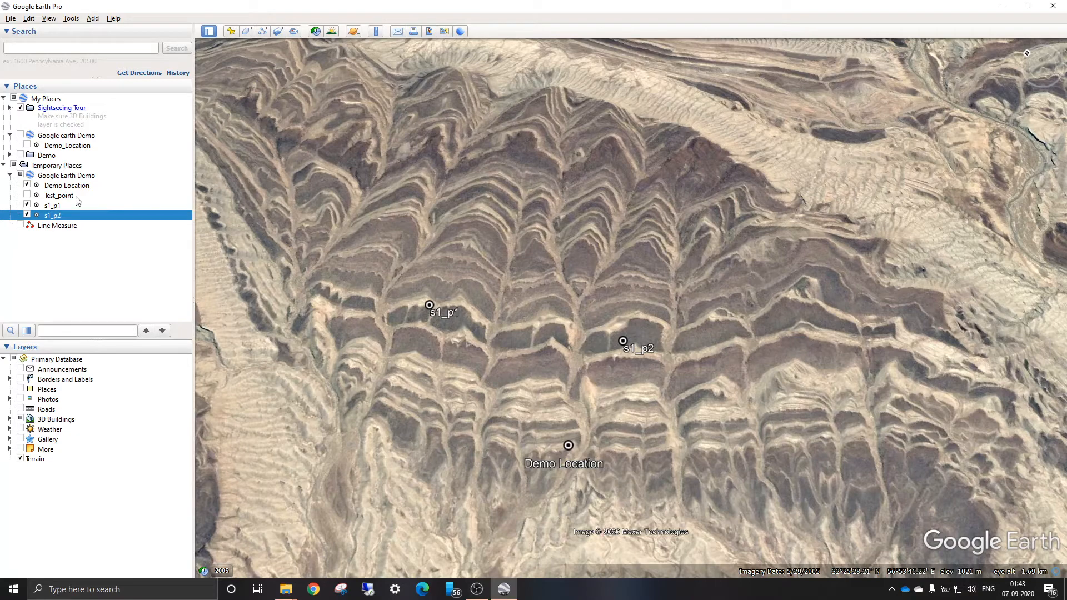
Step: Draw a straight path from s1_p1 to s1_p2, name it S1 and save it
{"action": "left_click", "coordinate": [264, 31]}
{"action": "scroll", "coordinate": [429, 310], "scroll_direction": "up", "scroll_amount": 2}
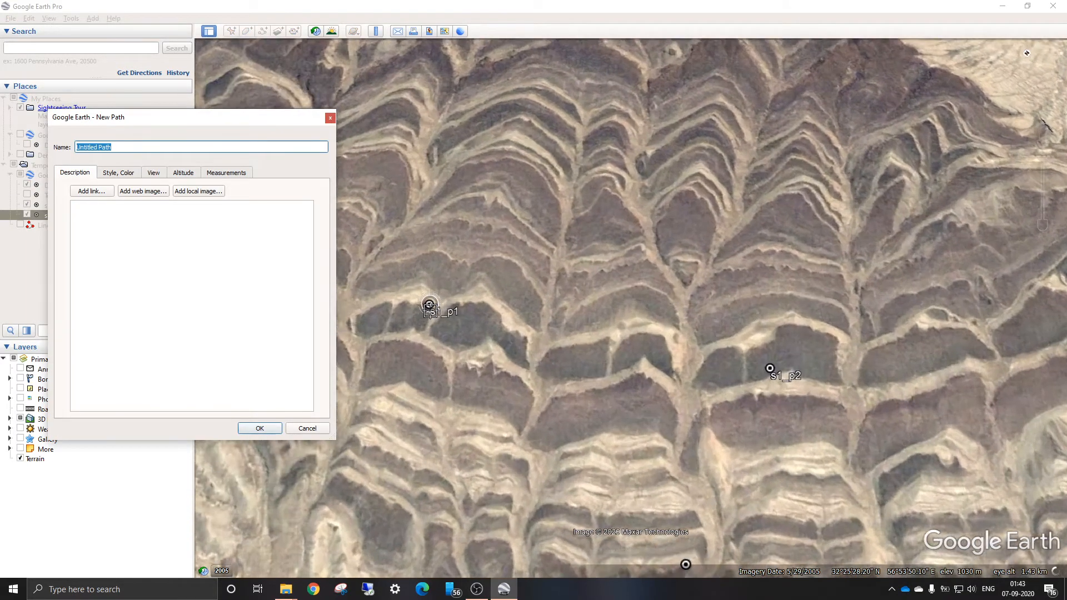
{"action": "scroll", "coordinate": [431, 310], "scroll_direction": "up", "scroll_amount": 2}
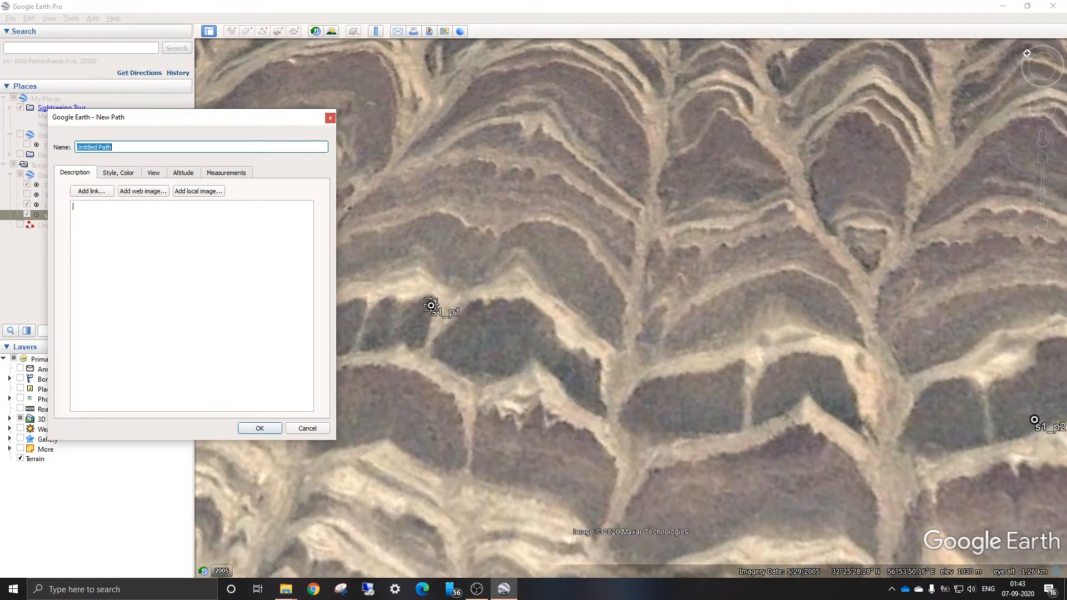
{"action": "left_click", "coordinate": [431, 304]}
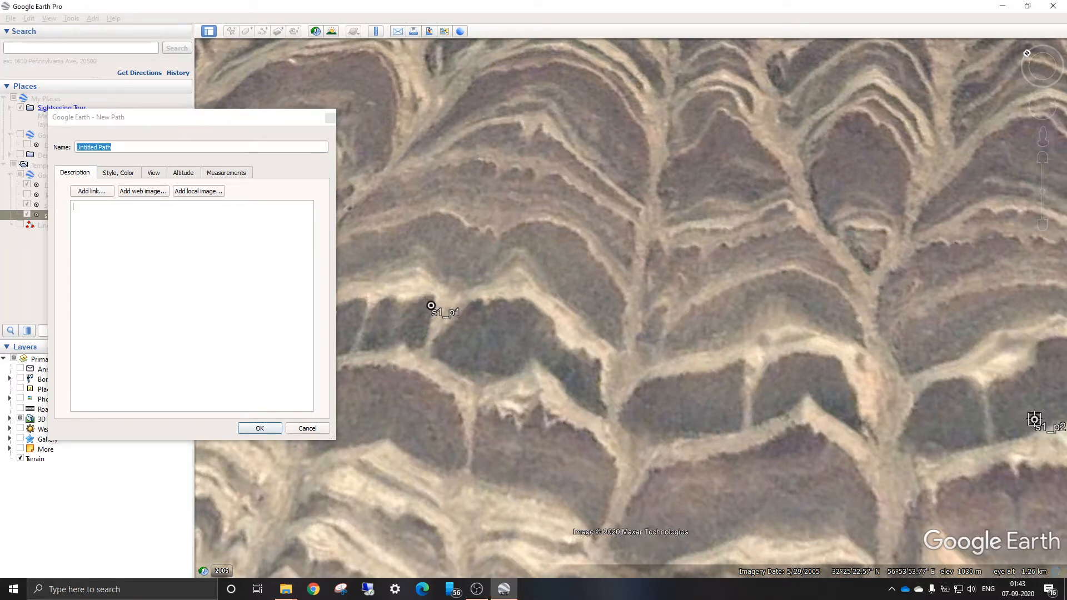
{"action": "left_click", "coordinate": [1034, 419]}
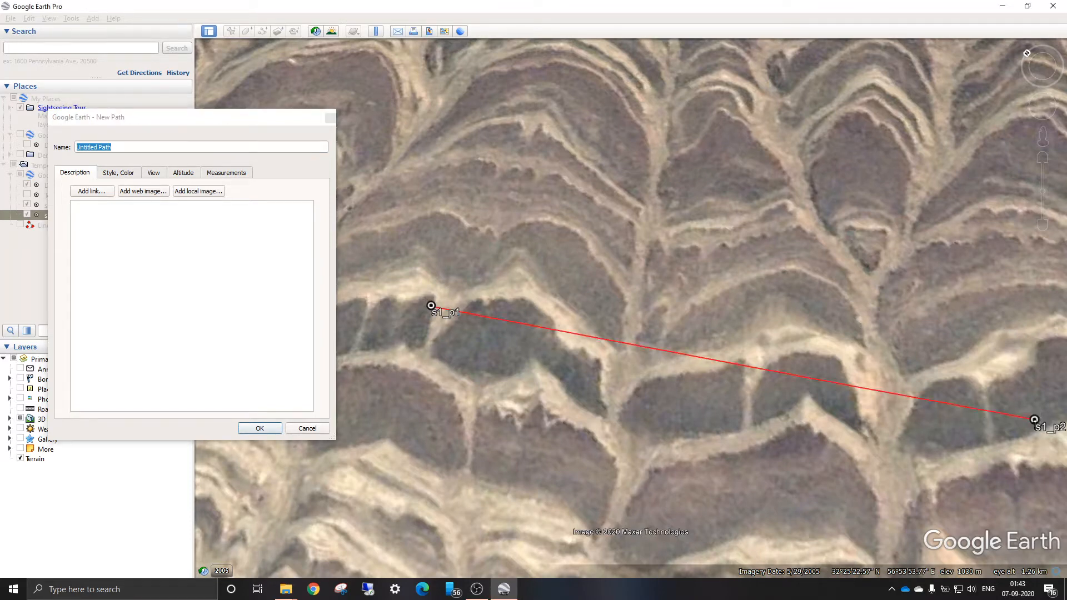
{"action": "left_click", "coordinate": [134, 148]}
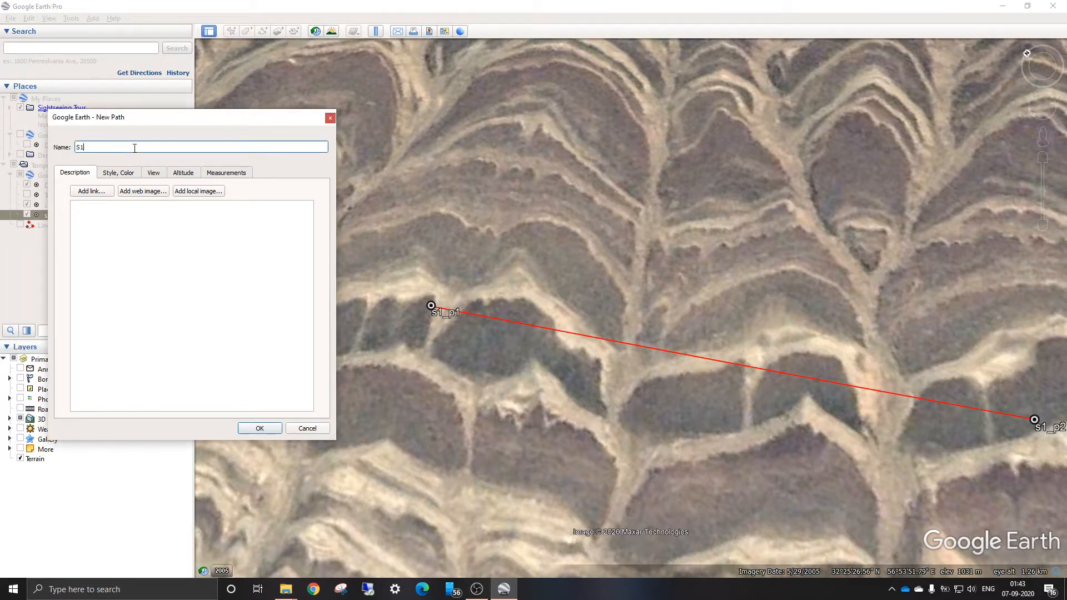
{"action": "left_click", "coordinate": [259, 429]}
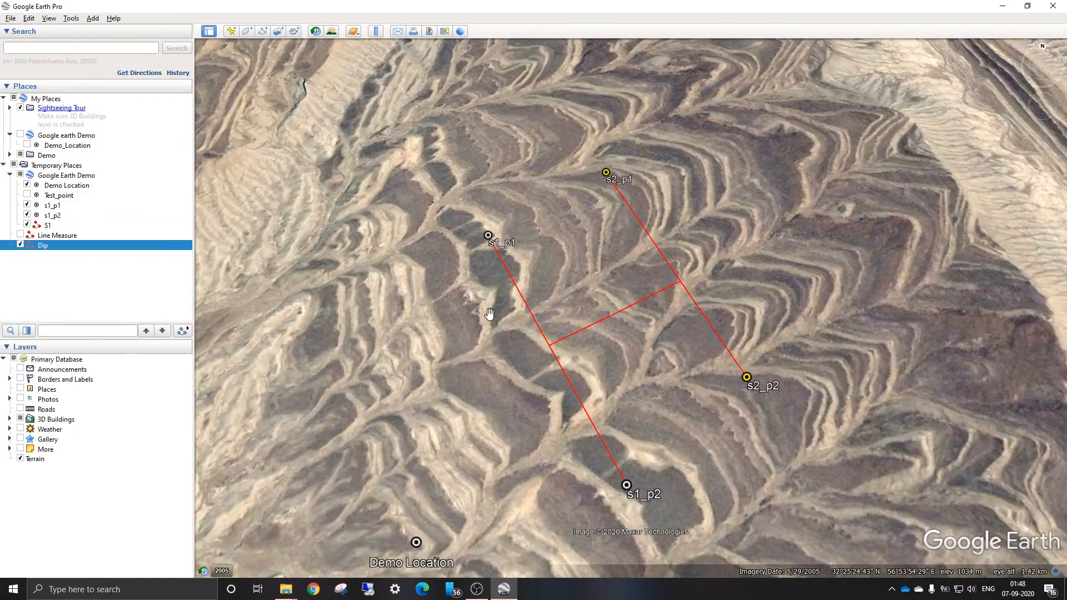
Step: Rotate the map so the s1 and s2 lines run roughly horizontally and examine the Dip line connecting them
{"action": "left_click_drag", "start_coordinate": [513, 147], "coordinate": [489, 155]}
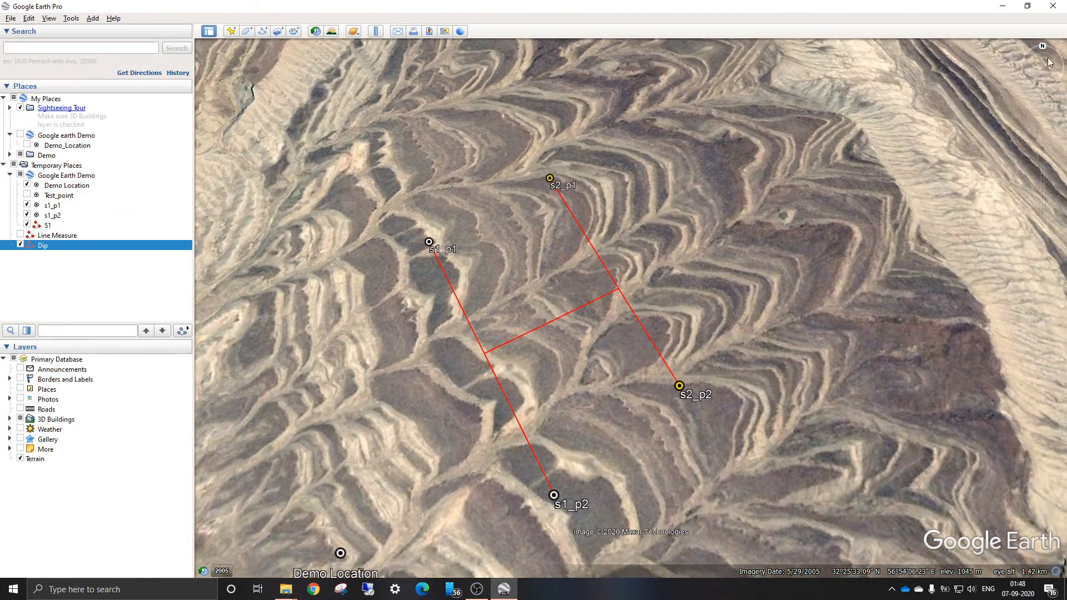
{"action": "mouse_move", "coordinate": [1042, 47]}
{"action": "left_mouse_down"}
{"action": "mouse_move", "coordinate": [967, 48]}
{"action": "mouse_move", "coordinate": [1005, 39]}
{"action": "mouse_move", "coordinate": [968, 43]}
{"action": "mouse_move", "coordinate": [1003, 38]}
{"action": "mouse_move", "coordinate": [987, 38]}
{"action": "left_mouse_up"}
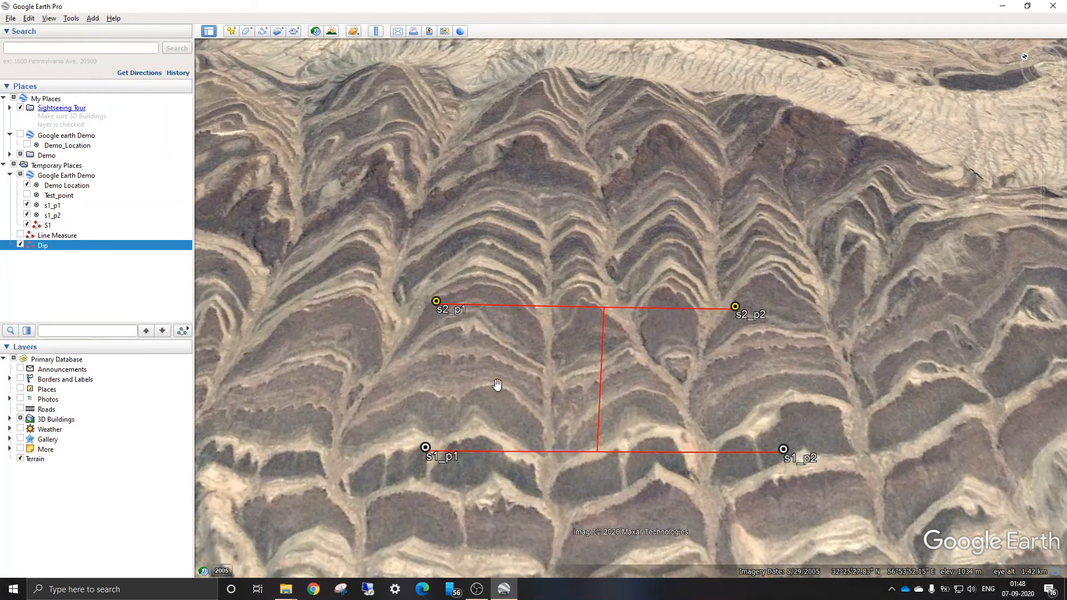
{"action": "scroll", "coordinate": [340, 331], "scroll_direction": "down", "scroll_amount": 3}
{"action": "scroll", "coordinate": [443, 354], "scroll_direction": "up", "scroll_amount": 3}
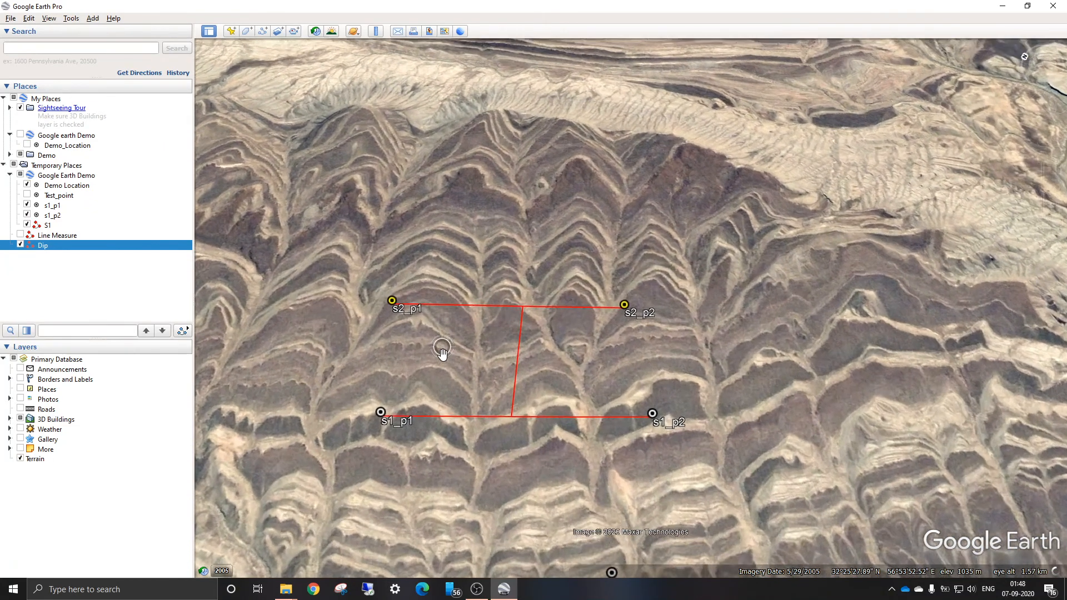
{"action": "scroll", "coordinate": [503, 366], "scroll_direction": "up", "scroll_amount": 2}
{"action": "scroll", "coordinate": [605, 361], "scroll_direction": "down", "scroll_amount": 3}
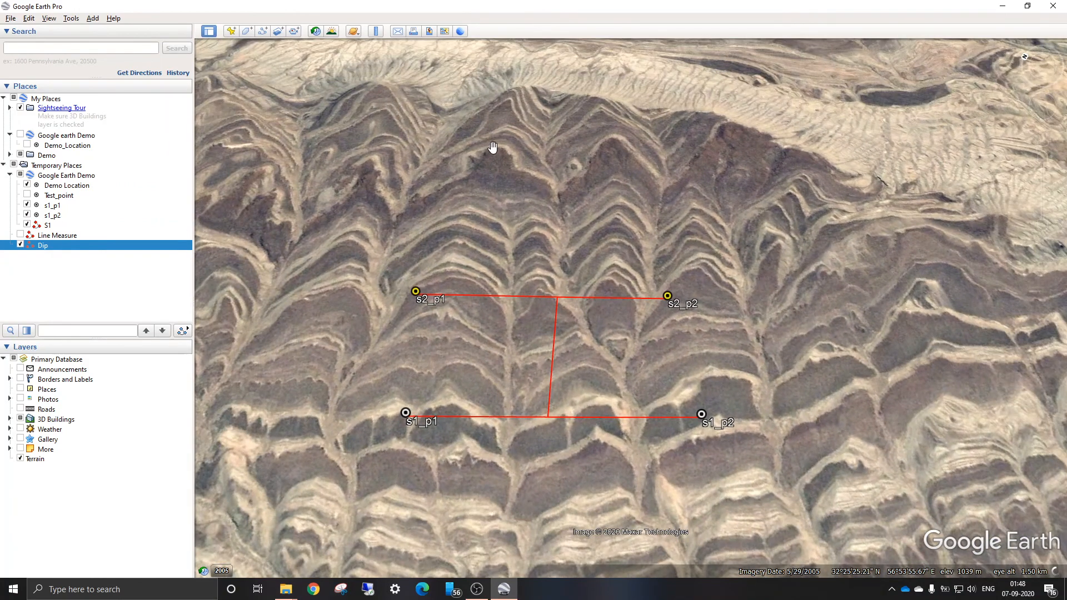
Step: Compare the s1, s2 and Dip lines with the surrounding V-shaped layer bands from farther out and close up
{"action": "scroll", "coordinate": [583, 439], "scroll_direction": "down", "scroll_amount": 2}
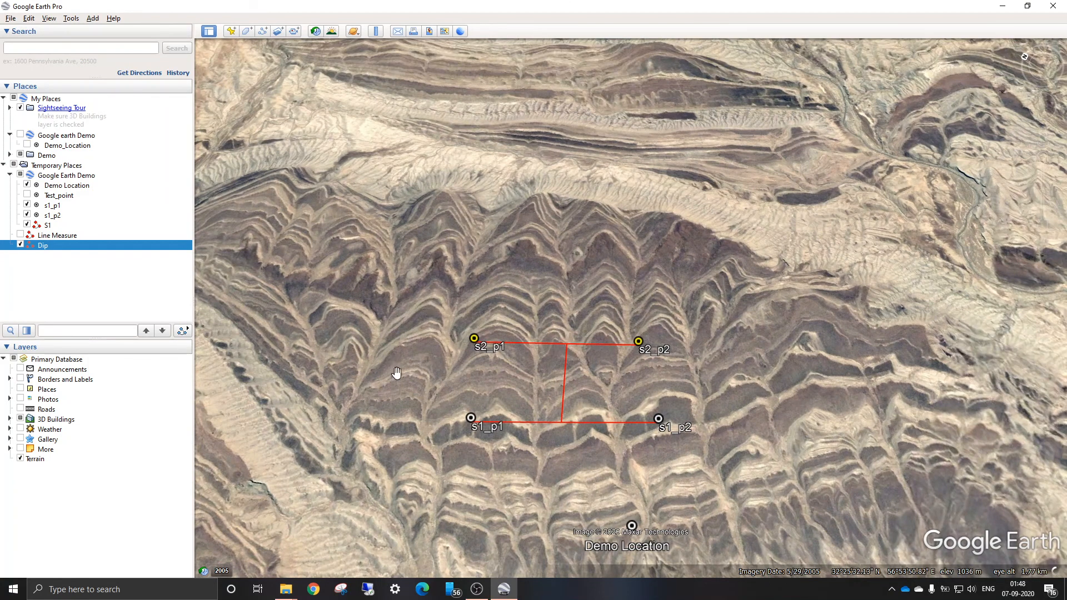
{"action": "scroll", "coordinate": [403, 369], "scroll_direction": "down", "scroll_amount": 2}
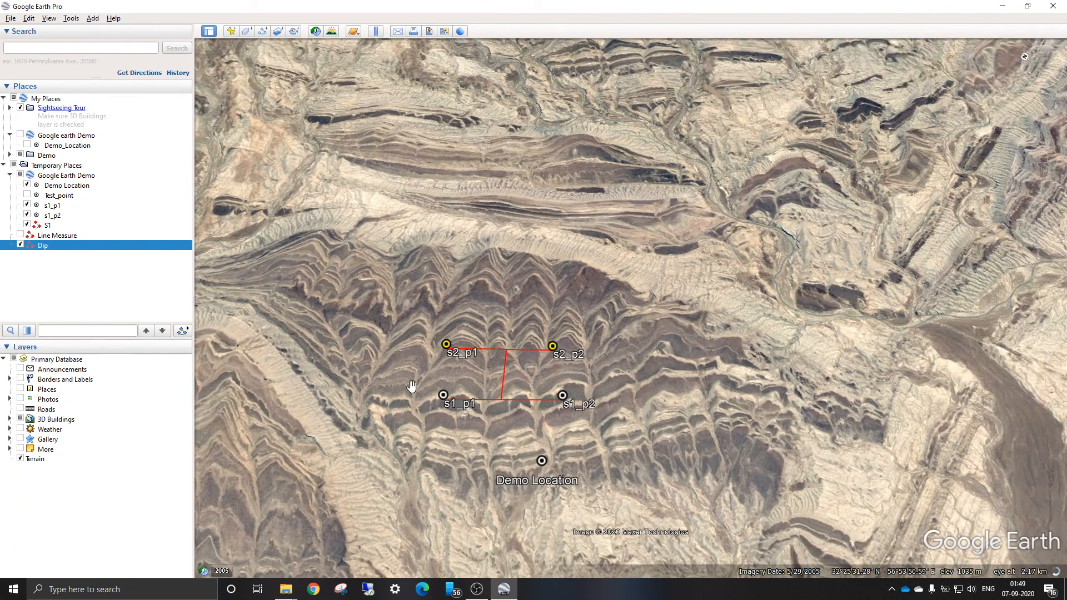
{"action": "scroll", "coordinate": [475, 371], "scroll_direction": "up", "scroll_amount": 2}
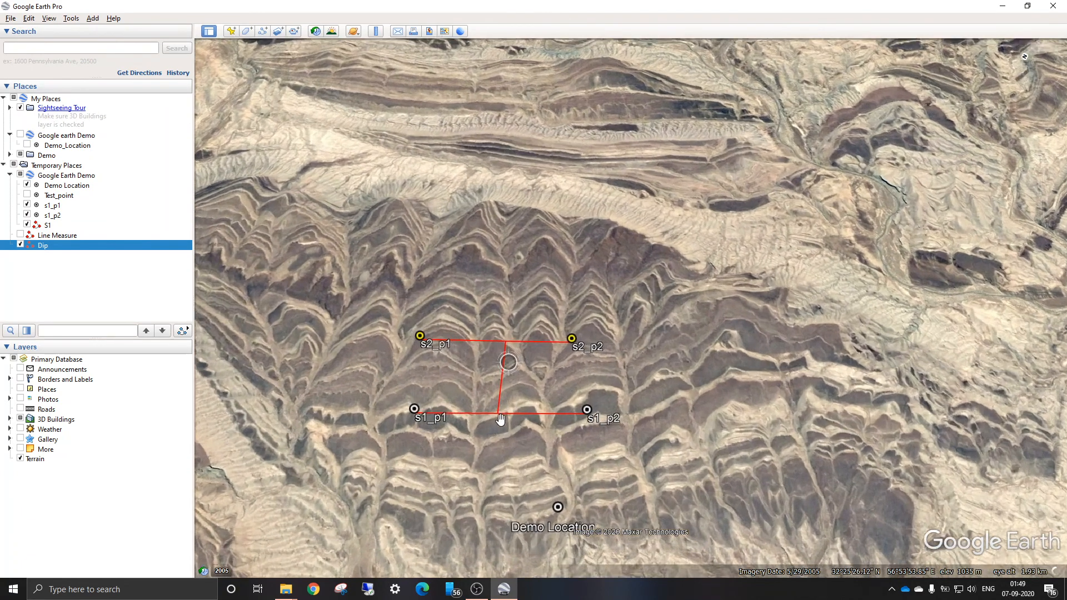
{"action": "scroll", "coordinate": [407, 341], "scroll_direction": "up", "scroll_amount": 1}
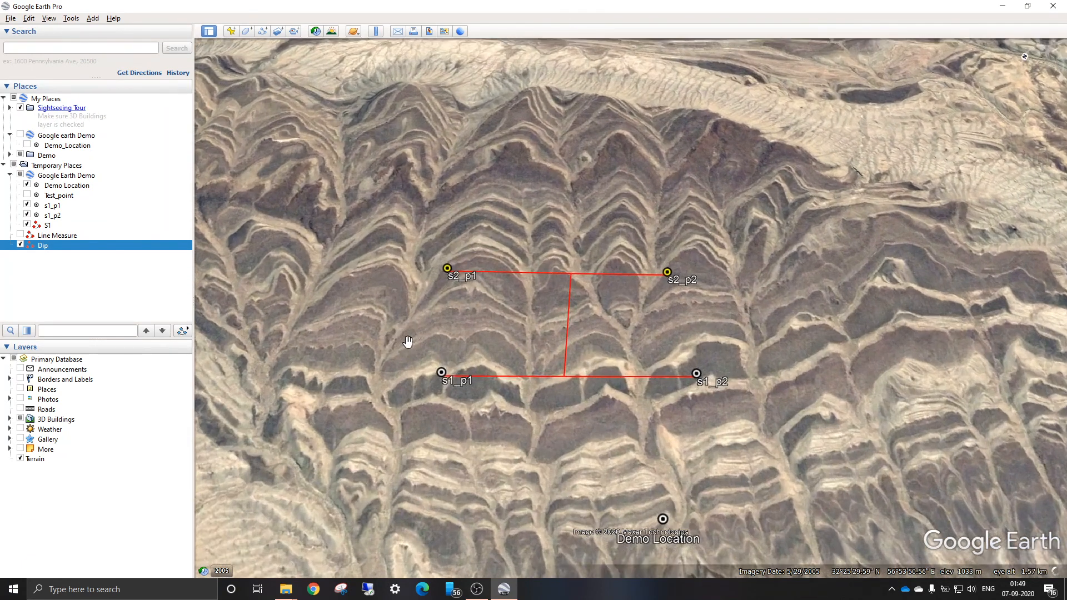
{"action": "scroll", "coordinate": [407, 338], "scroll_direction": "down", "scroll_amount": 1}
{"action": "scroll", "coordinate": [407, 337], "scroll_direction": "up", "scroll_amount": 1}
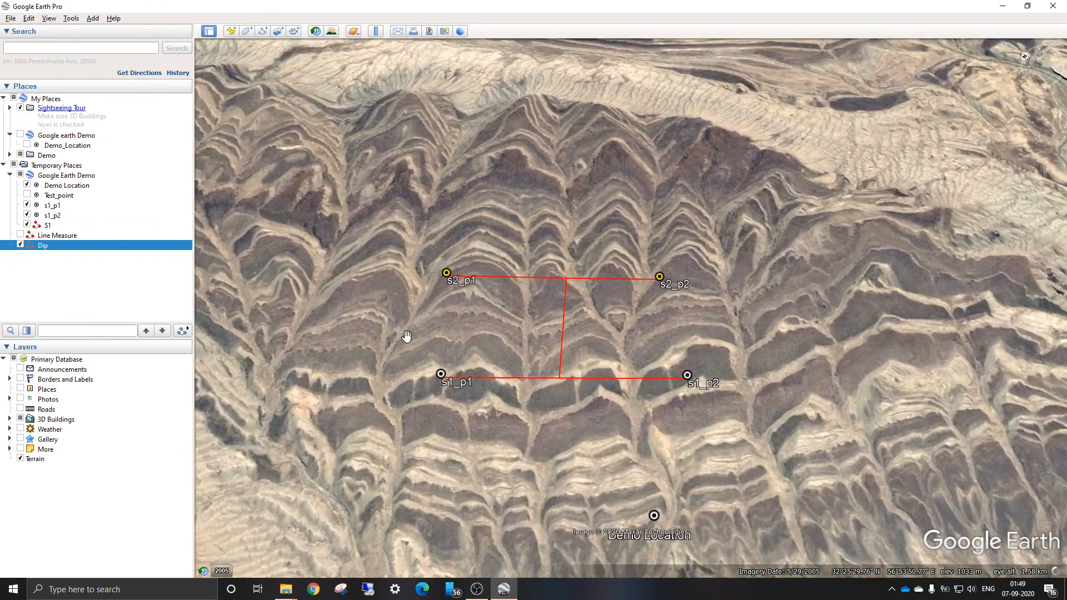
{"action": "scroll", "coordinate": [401, 323], "scroll_direction": "down", "scroll_amount": 2}
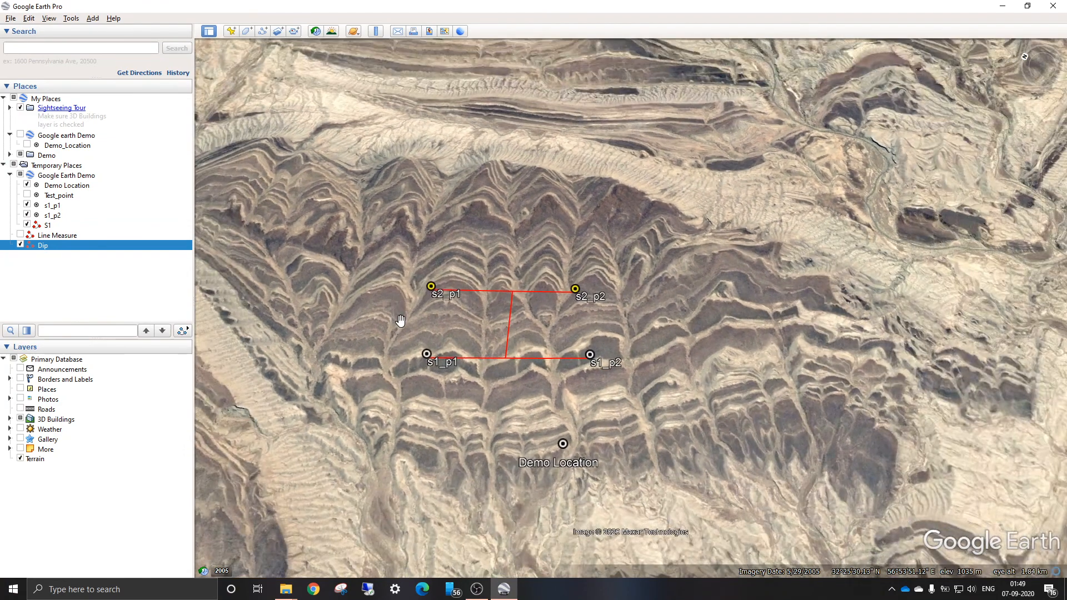